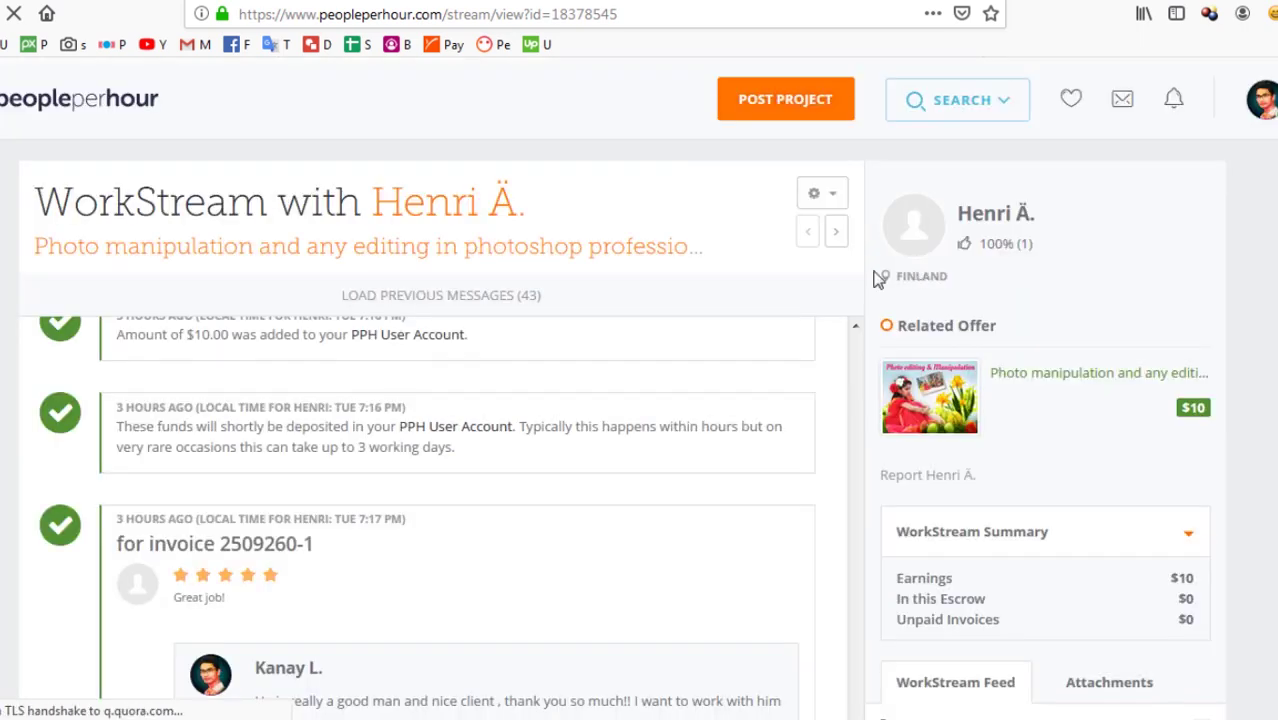
# Step: Load all previous messages of the WorkStream and highlight the client's opening request about editing diving mask images
pyautogui.scroll(3, 547, 380)
pyautogui.scroll(10, 550, 370)
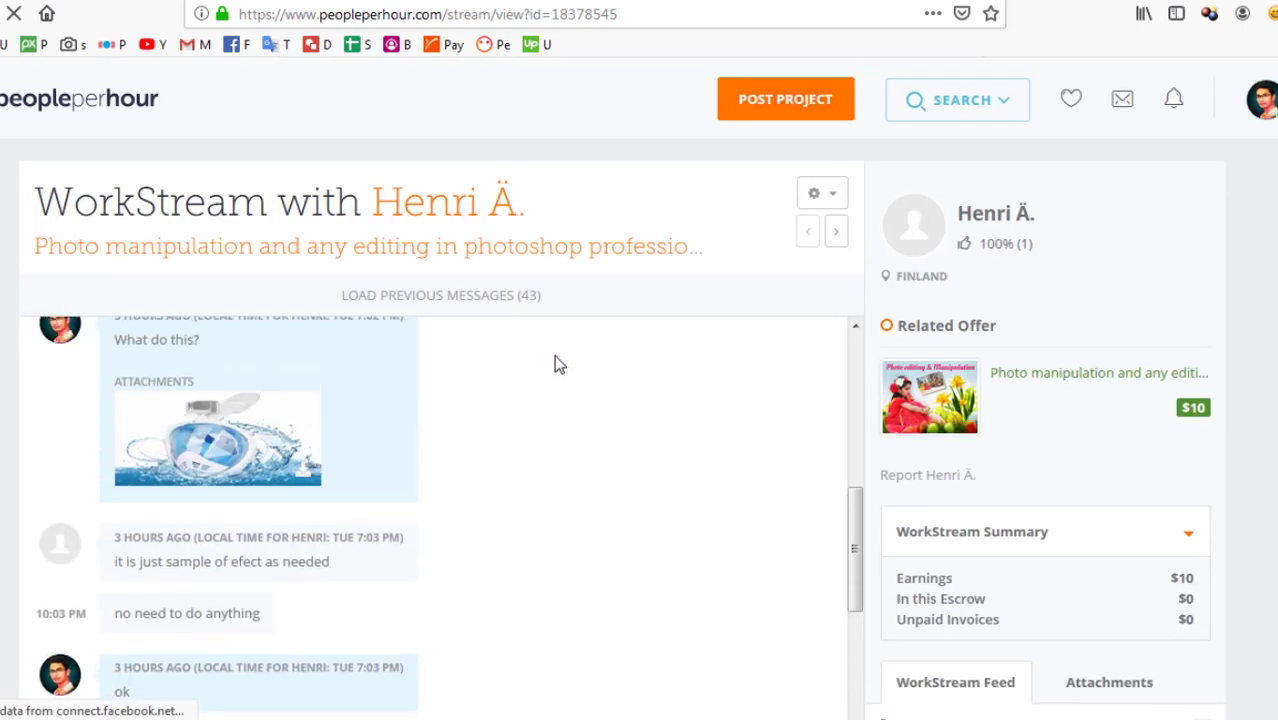
pyautogui.click(566, 312)
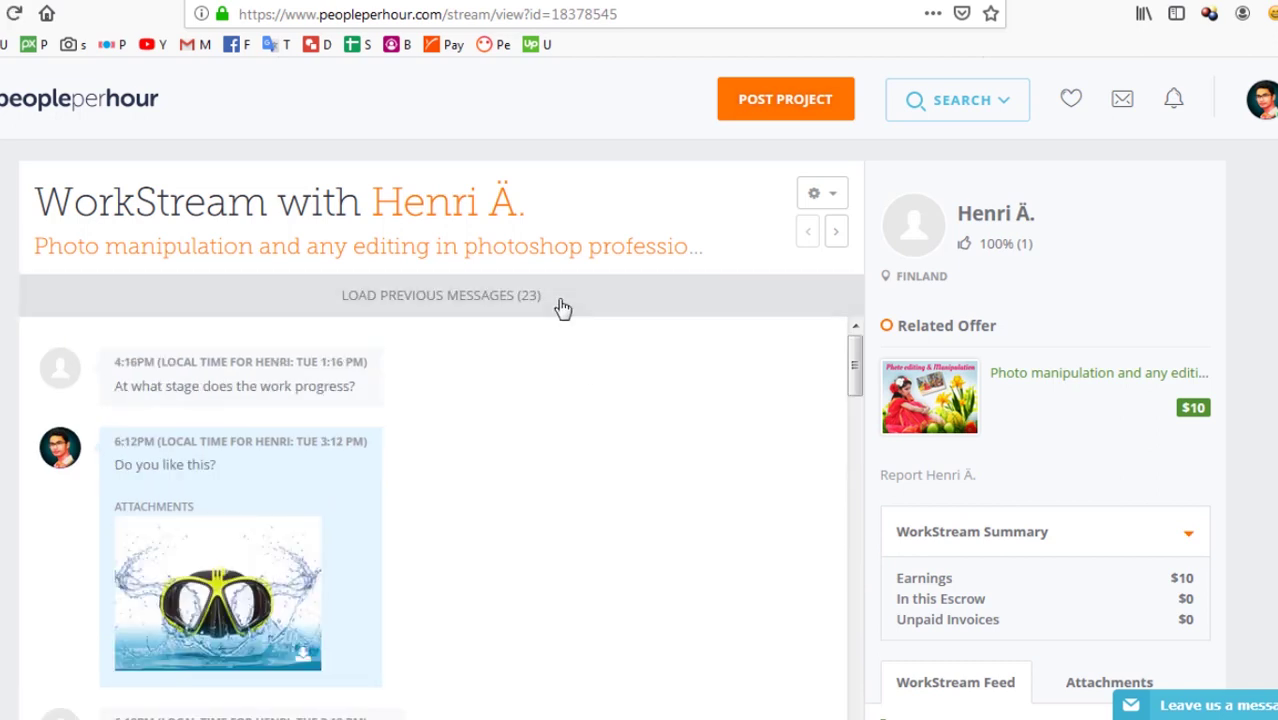
pyautogui.click(563, 307)
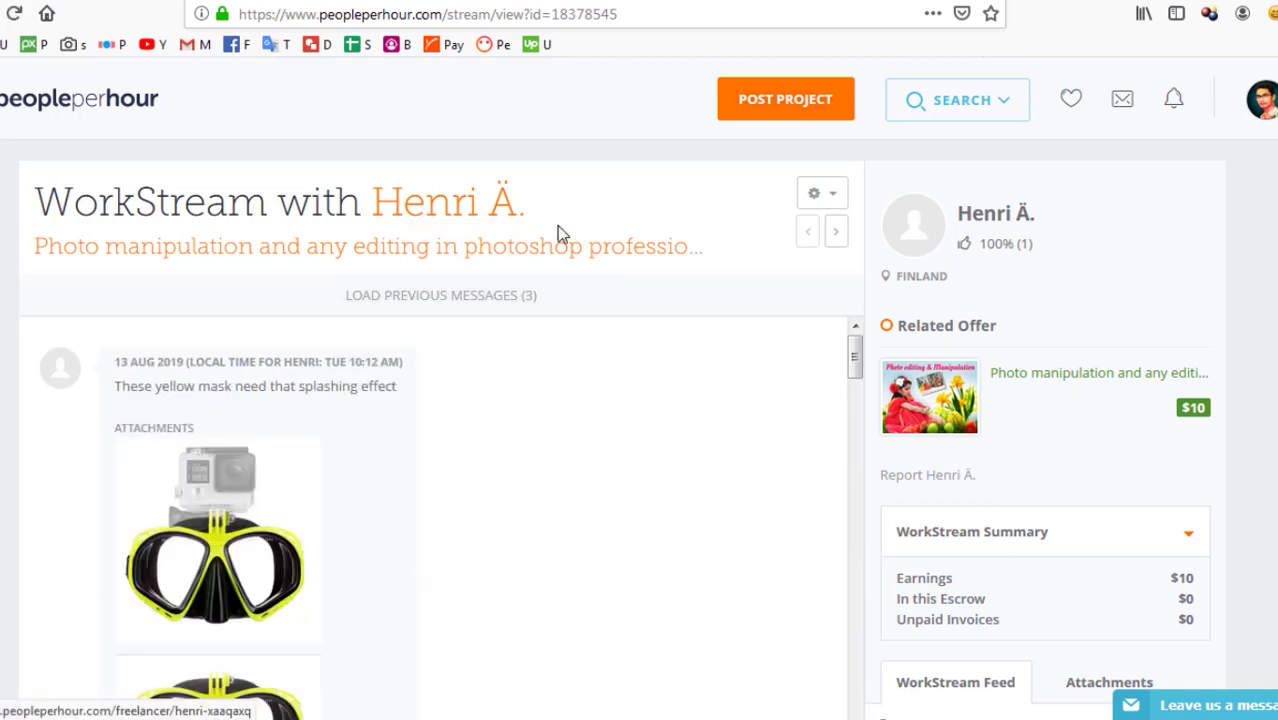
pyautogui.click(530, 298)
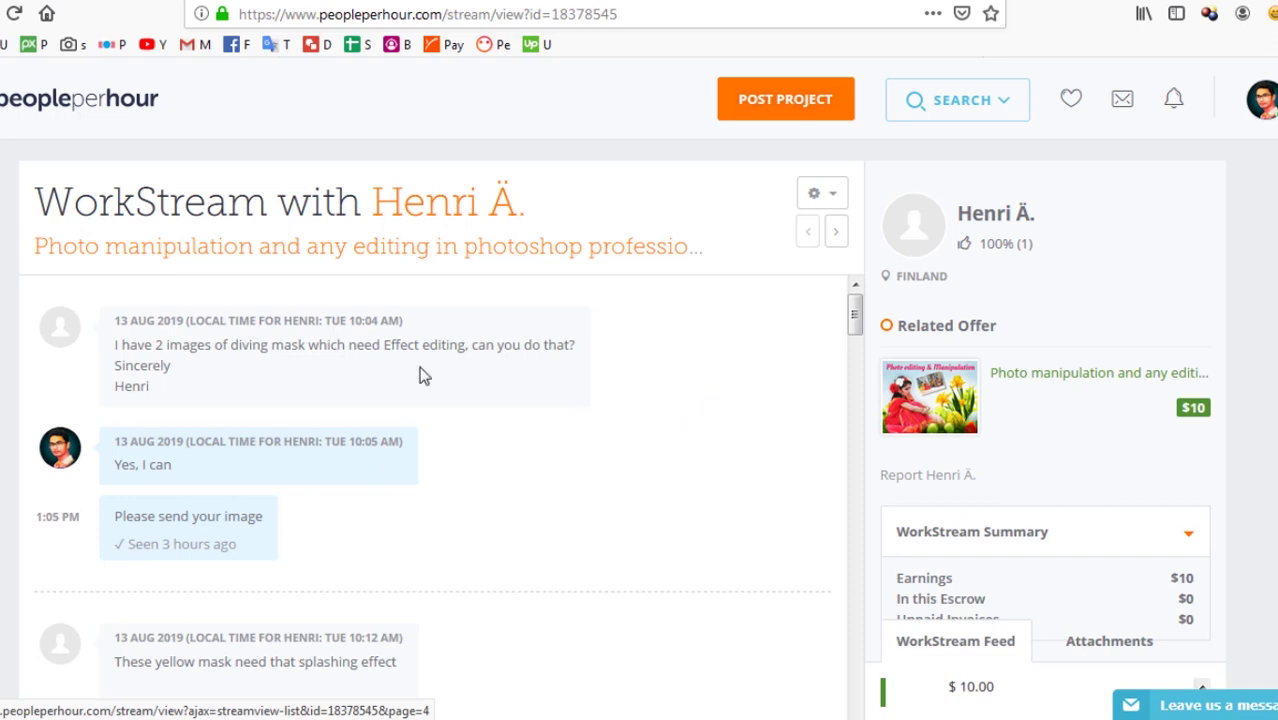
pyautogui.moveTo(108, 342); pyautogui.dragTo(214, 398)
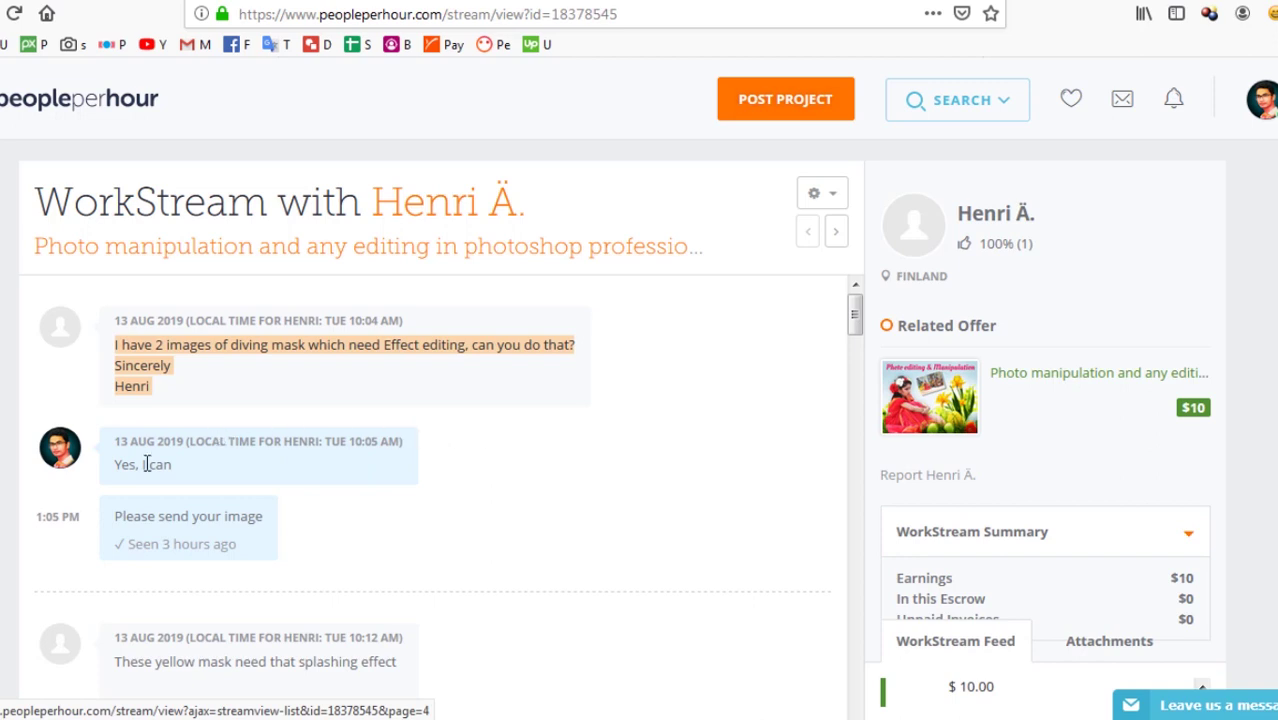
# Step: Skim the conversation from the client's first request through the price discussion to the accepted proposal
pyautogui.scroll(-5, 205, 450)
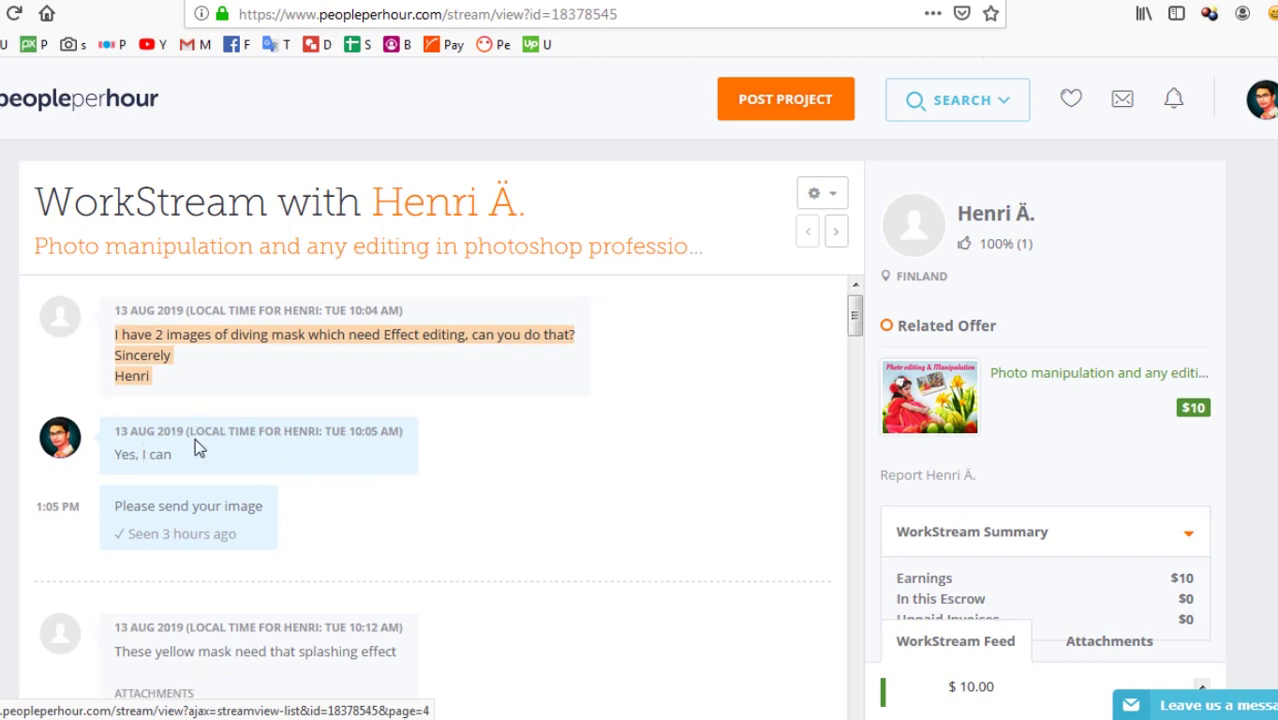
pyautogui.scroll(-8, 223, 465)
pyautogui.scroll(-8, 268, 462)
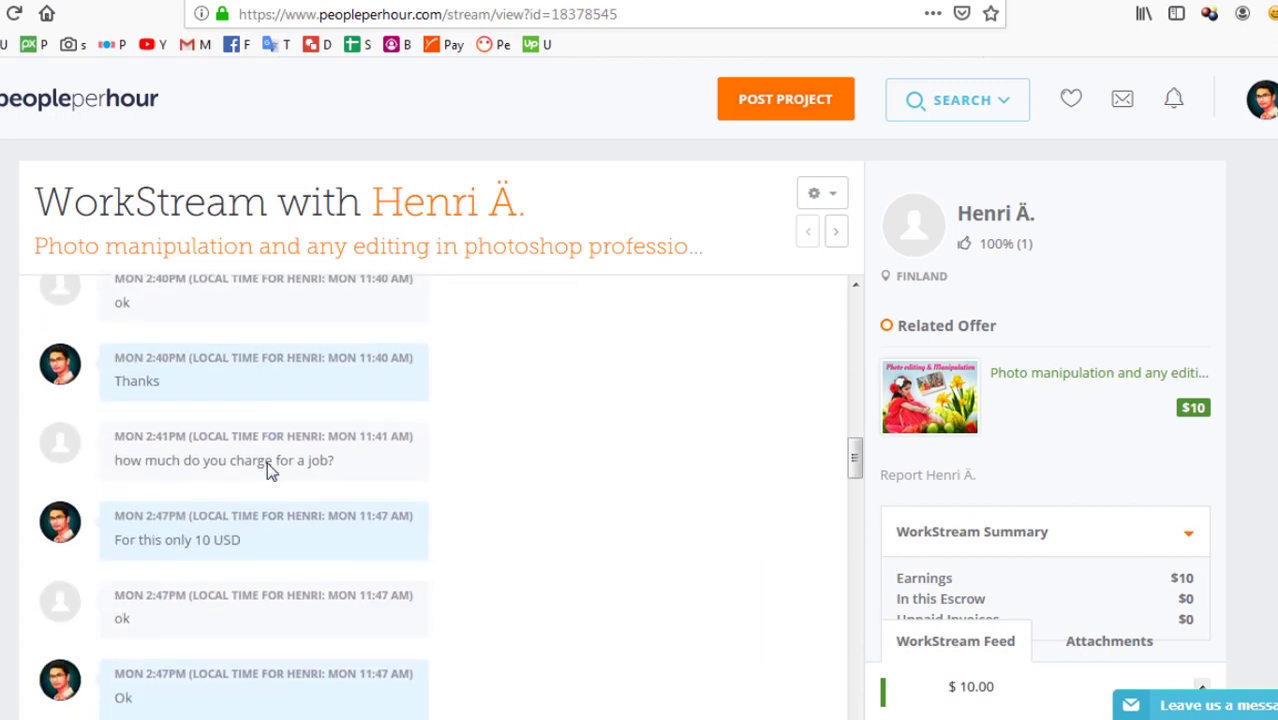
pyautogui.scroll(-10, 268, 470)
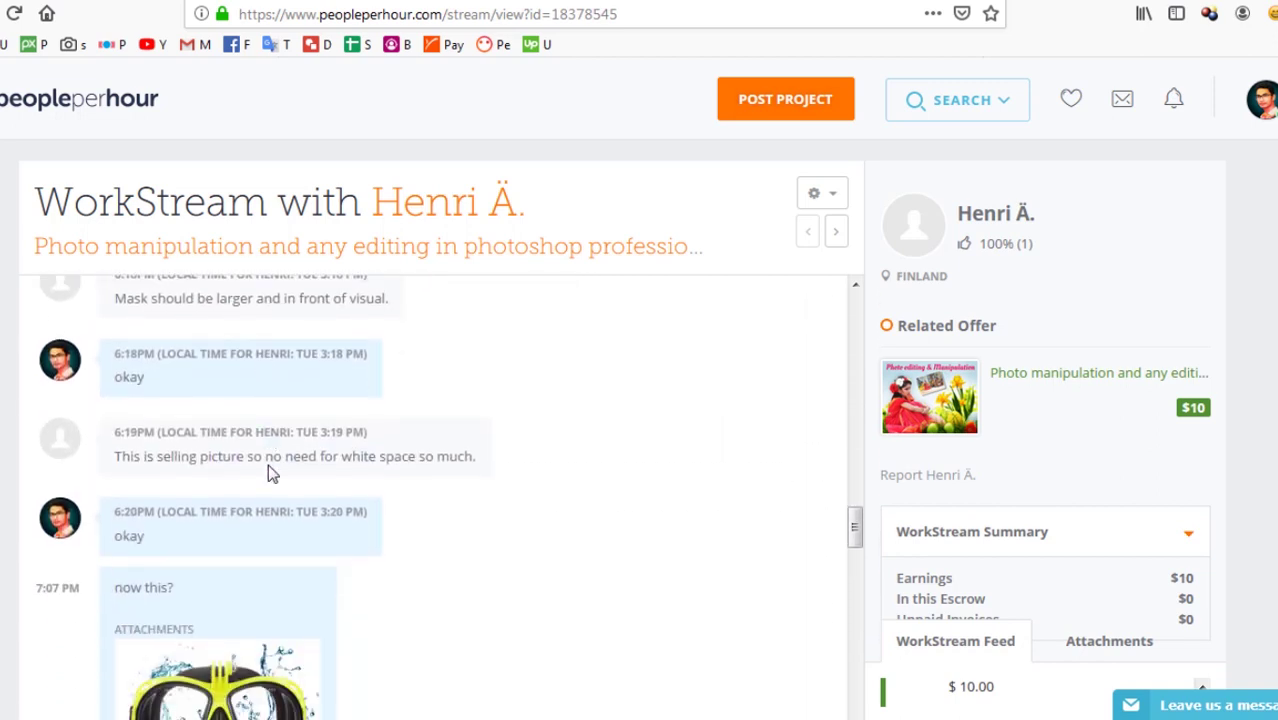
pyautogui.scroll(-3, 268, 470)
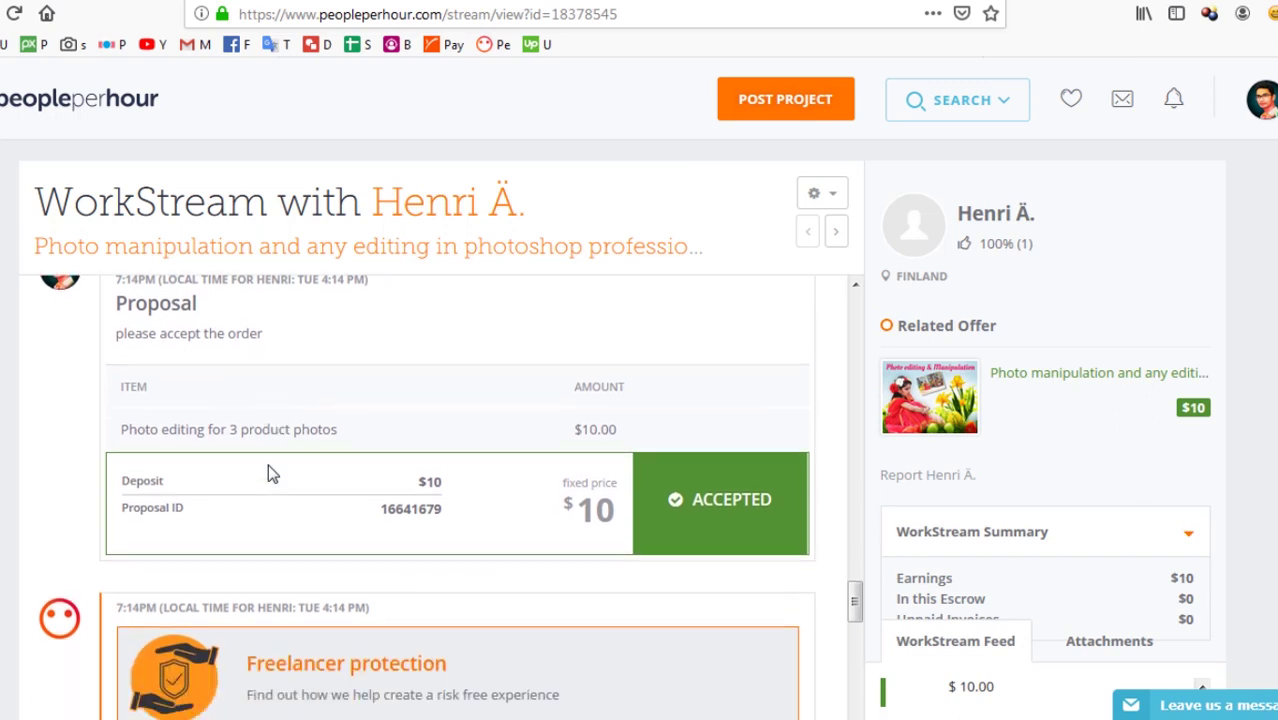
# Step: Examine the diving mask image attached to the "now this?" message and highlight the client's reply beneath it
pyautogui.scroll(8, 268, 470)
pyautogui.scroll(4, 268, 472)
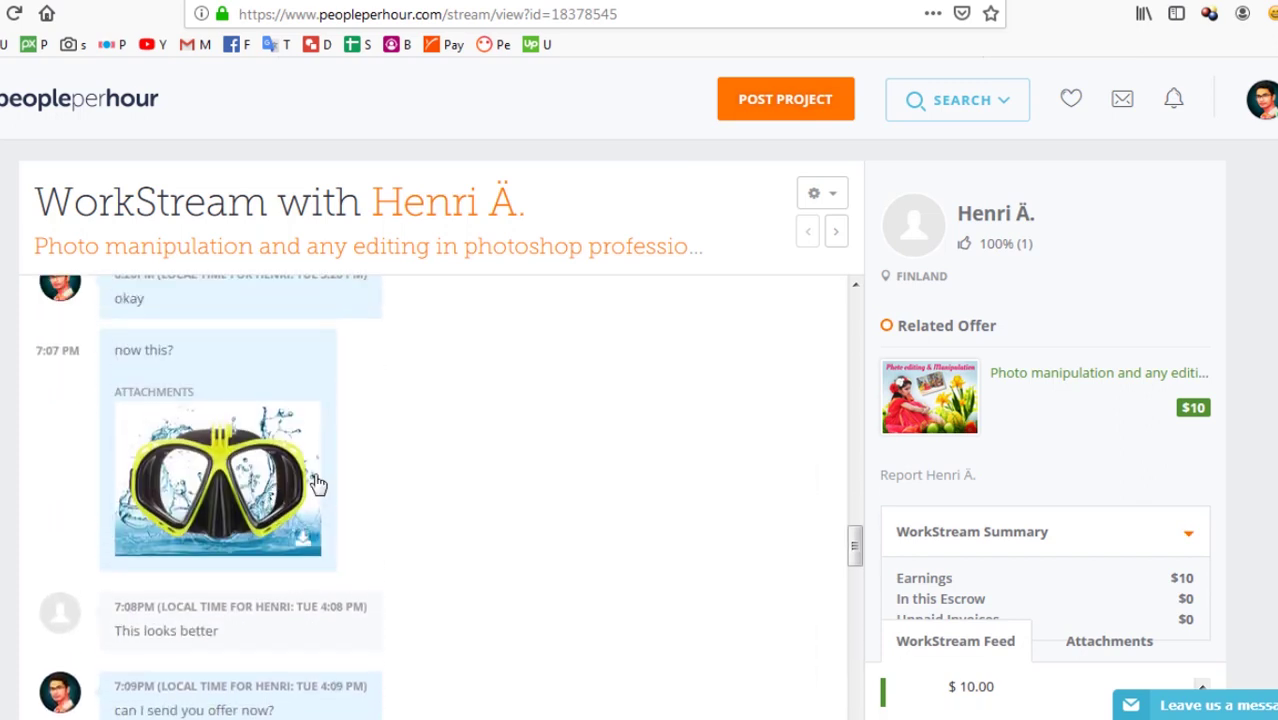
pyautogui.scroll(-3, 302, 493)
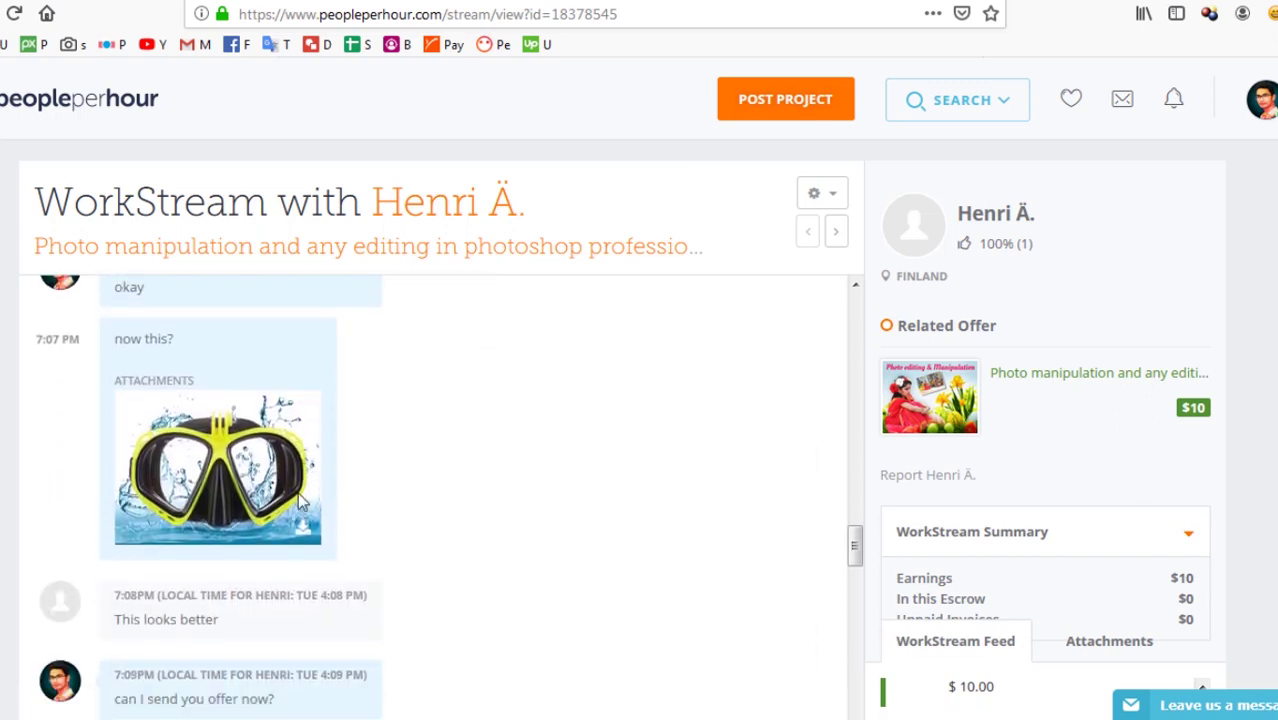
pyautogui.scroll(3, 320, 416)
pyautogui.scroll(1, 355, 468)
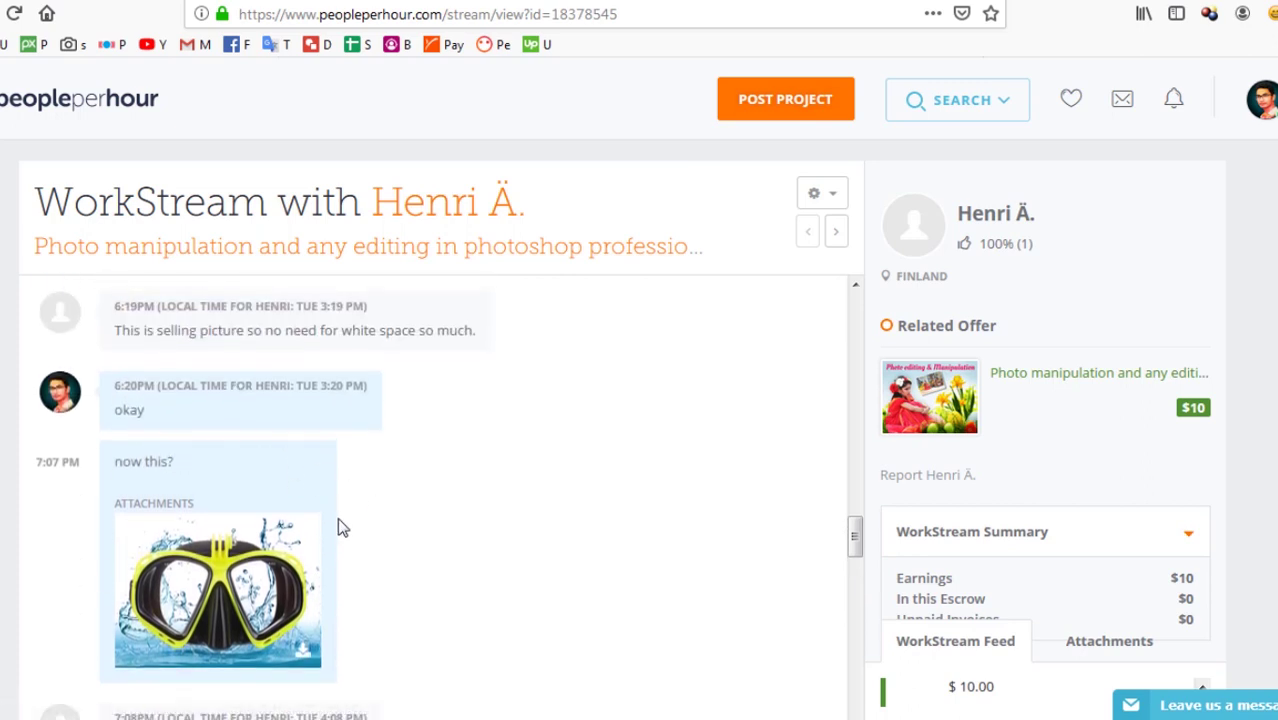
pyautogui.scroll(-3, 345, 523)
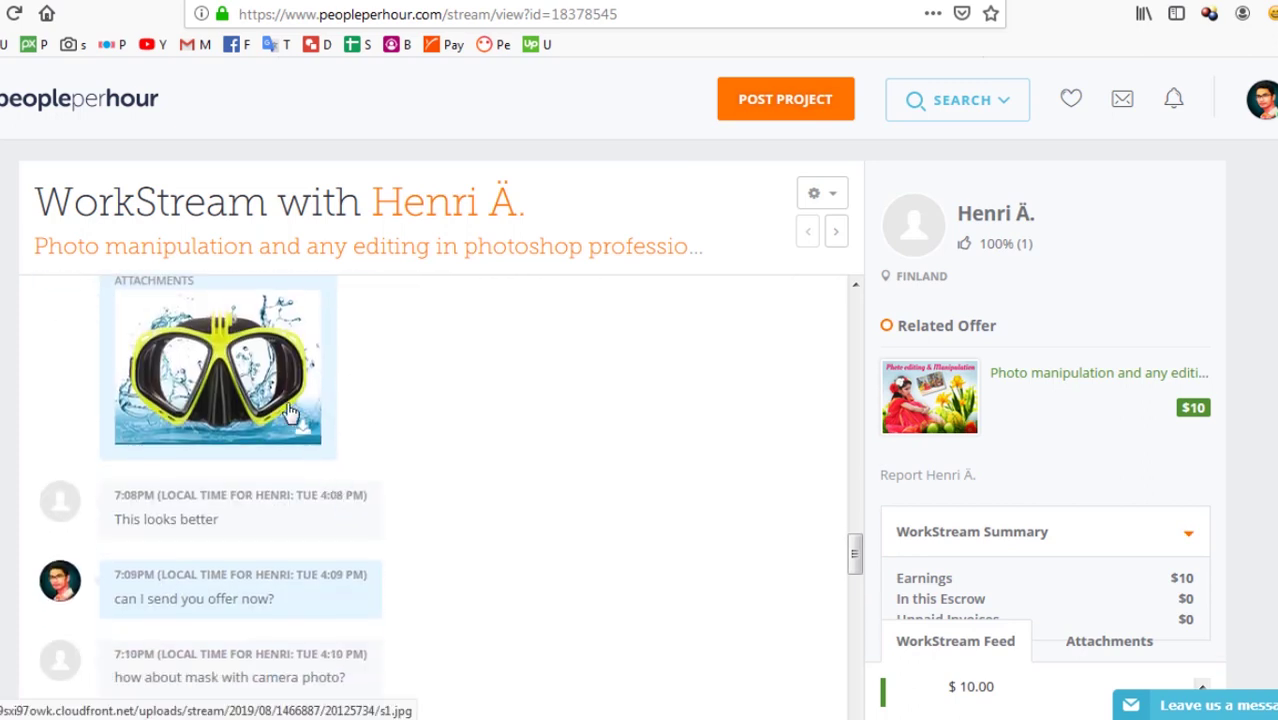
pyautogui.scroll(3, 272, 395)
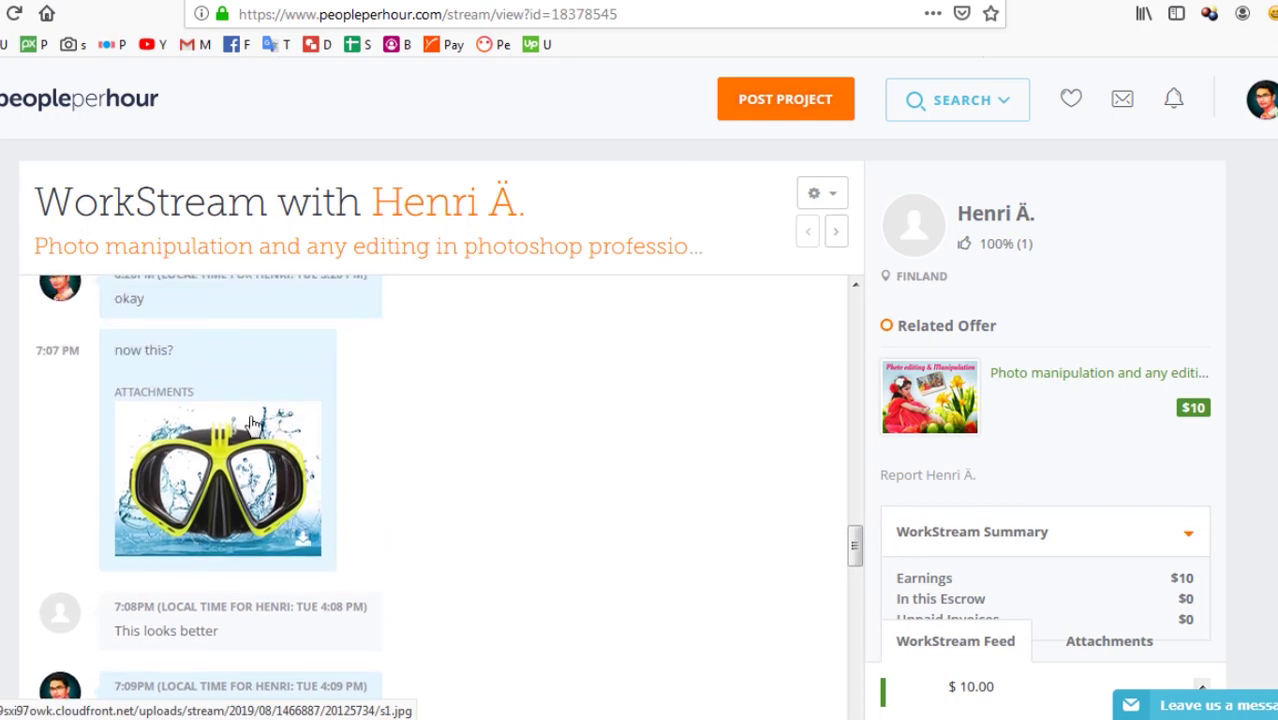
pyautogui.scroll(-4, 255, 432)
pyautogui.scroll(-1, 255, 432)
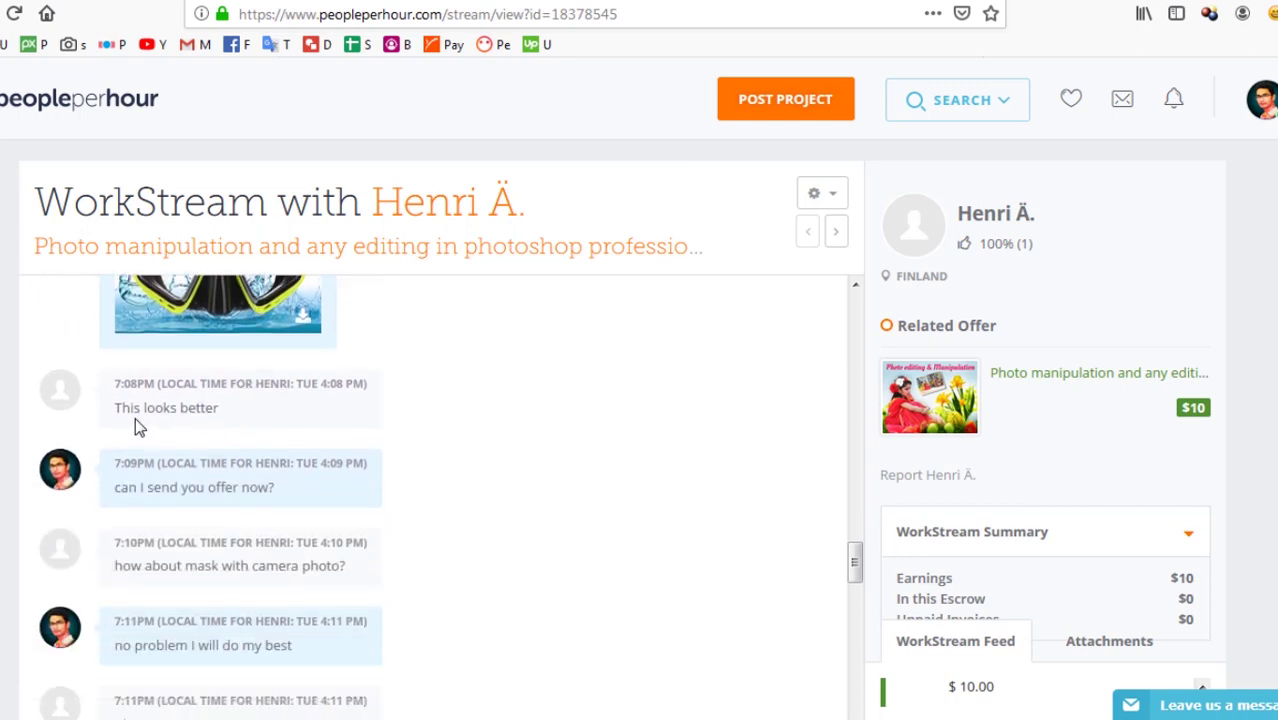
pyautogui.moveTo(114, 412); pyautogui.dragTo(252, 430)
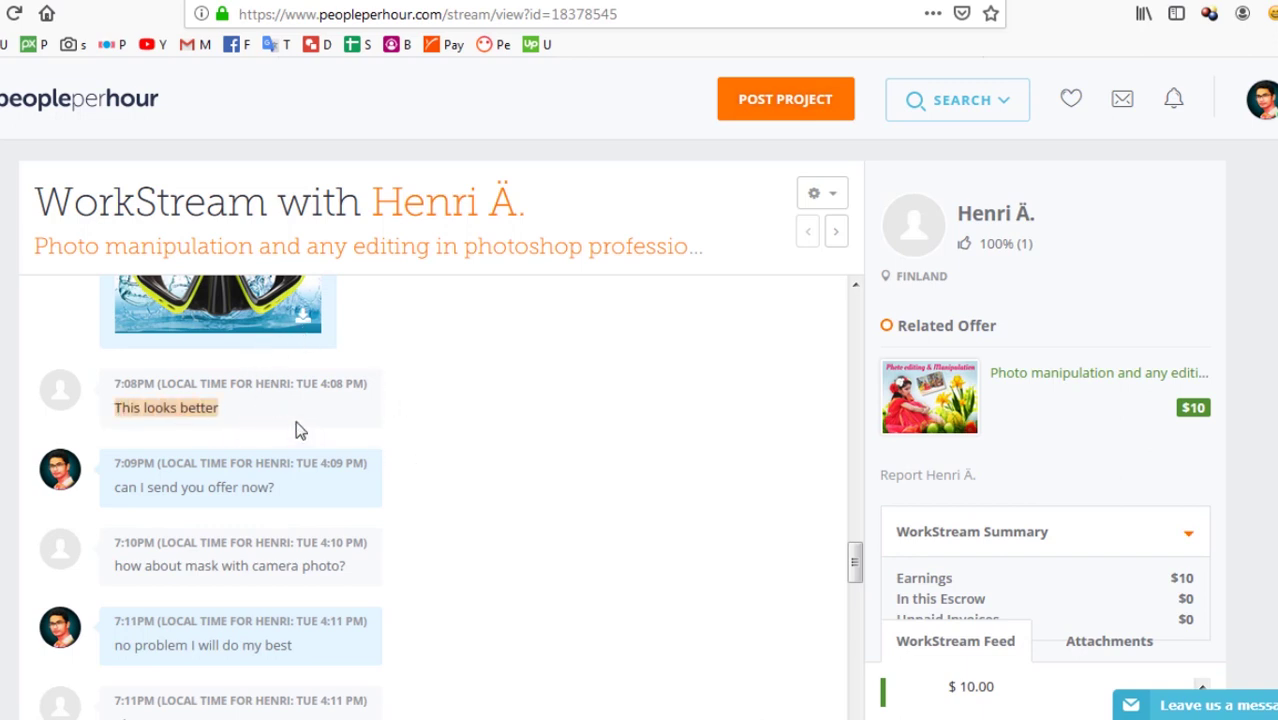
pyautogui.click(296, 423)
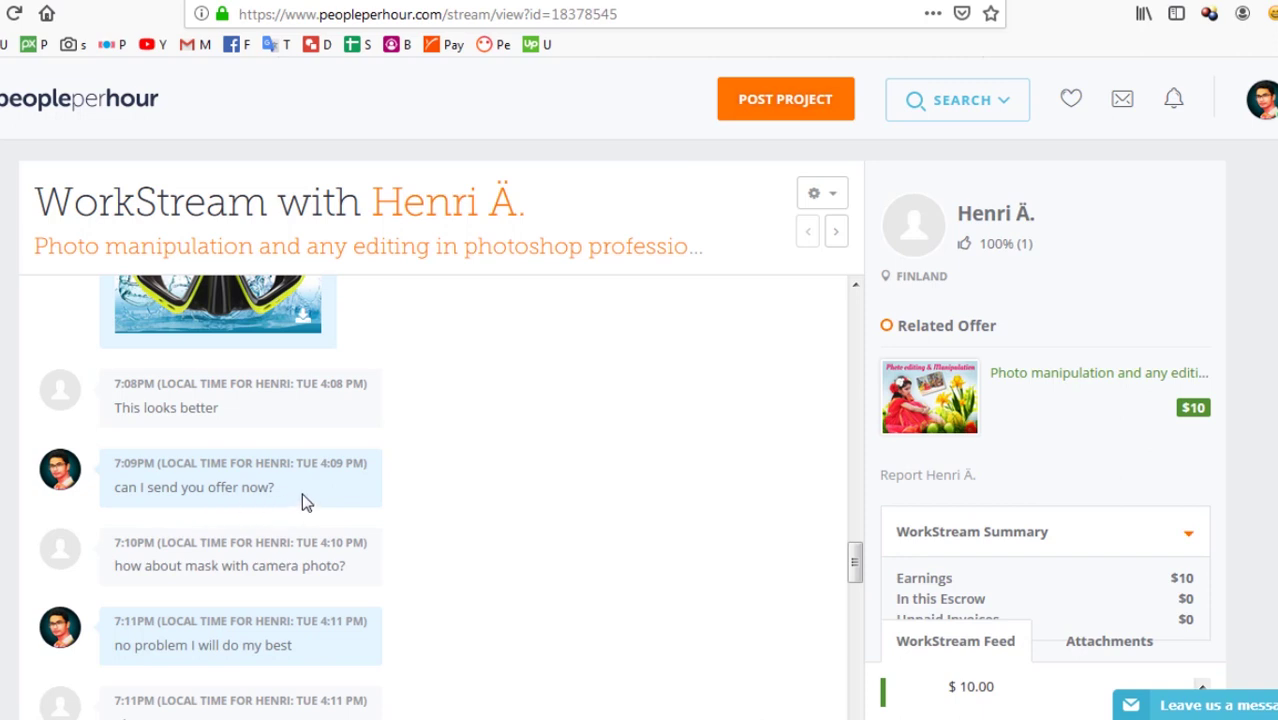
# Step: Read the messages following the client's approval and examine the item, deposit and fixed price of the accepted proposal
pyautogui.scroll(-2, 302, 493)
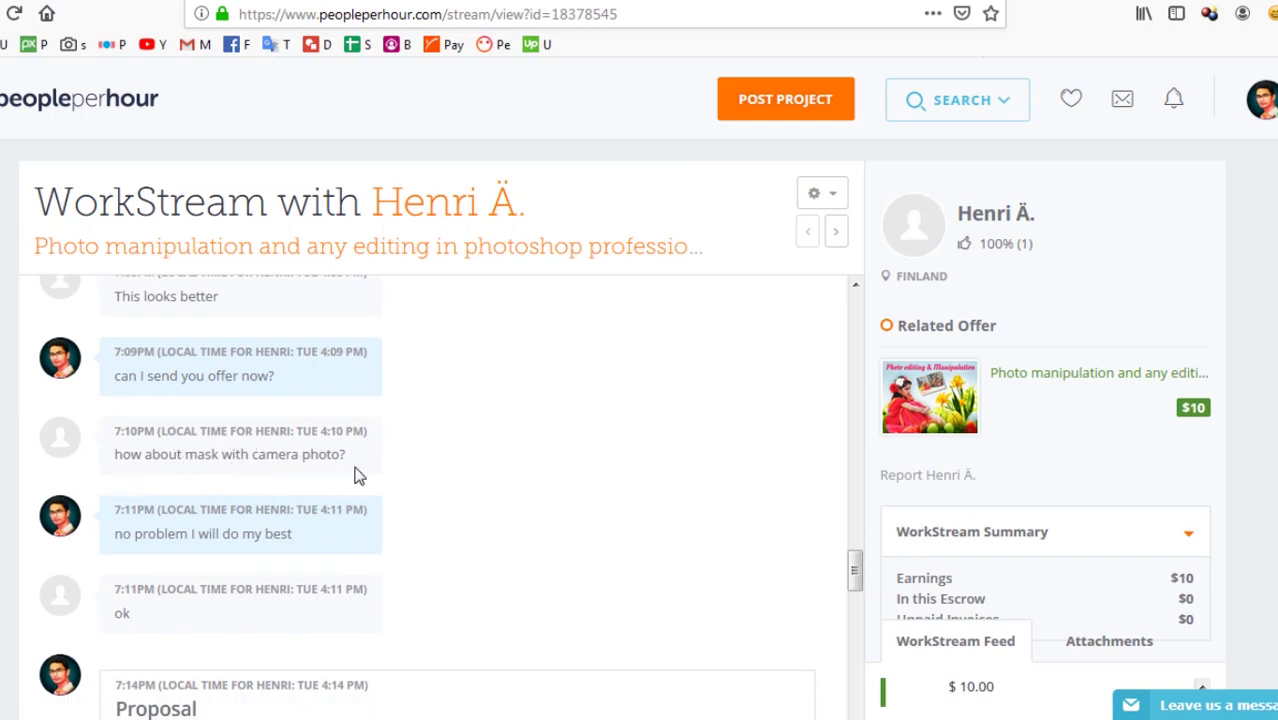
pyautogui.scroll(-2, 365, 465)
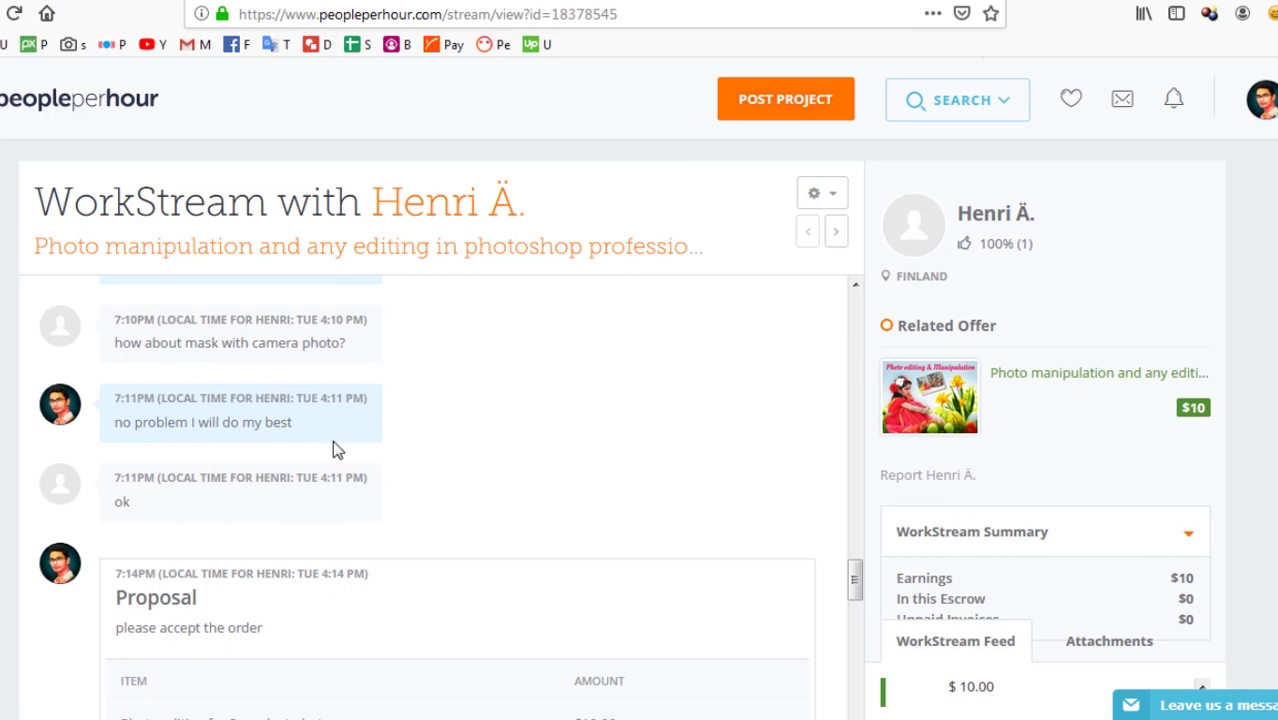
pyautogui.scroll(-2, 330, 440)
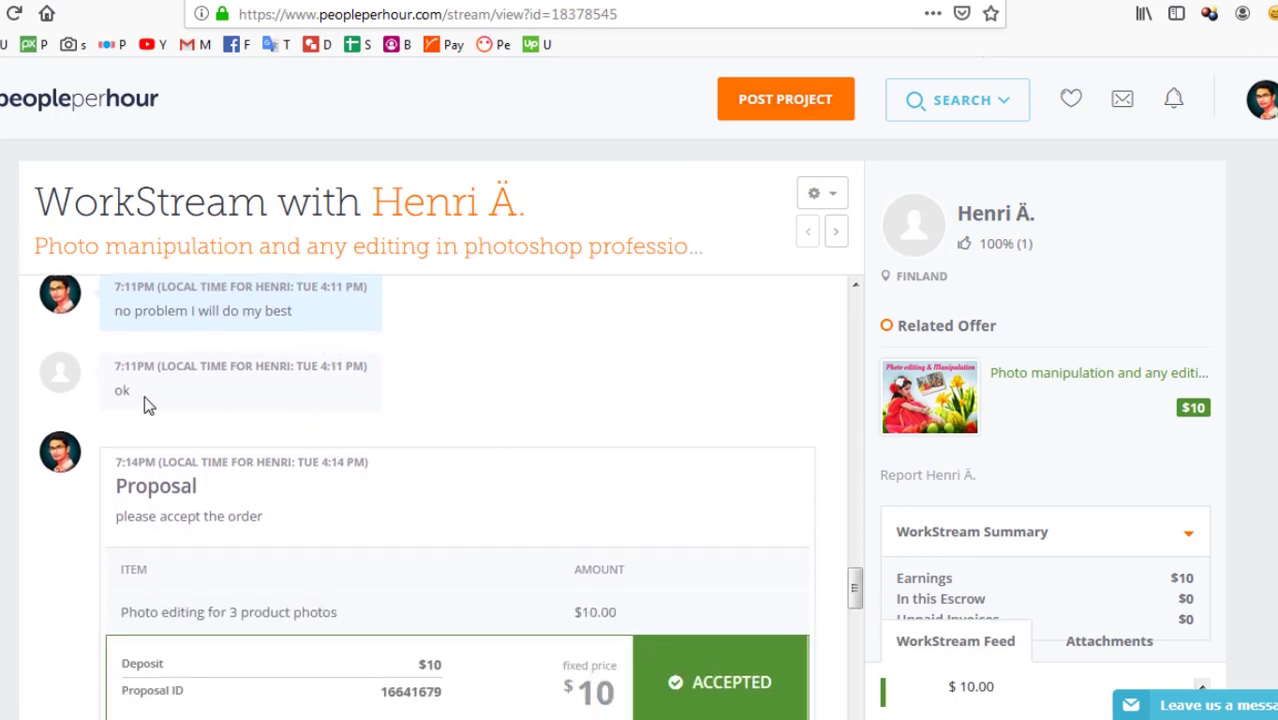
pyautogui.scroll(-2, 371, 414)
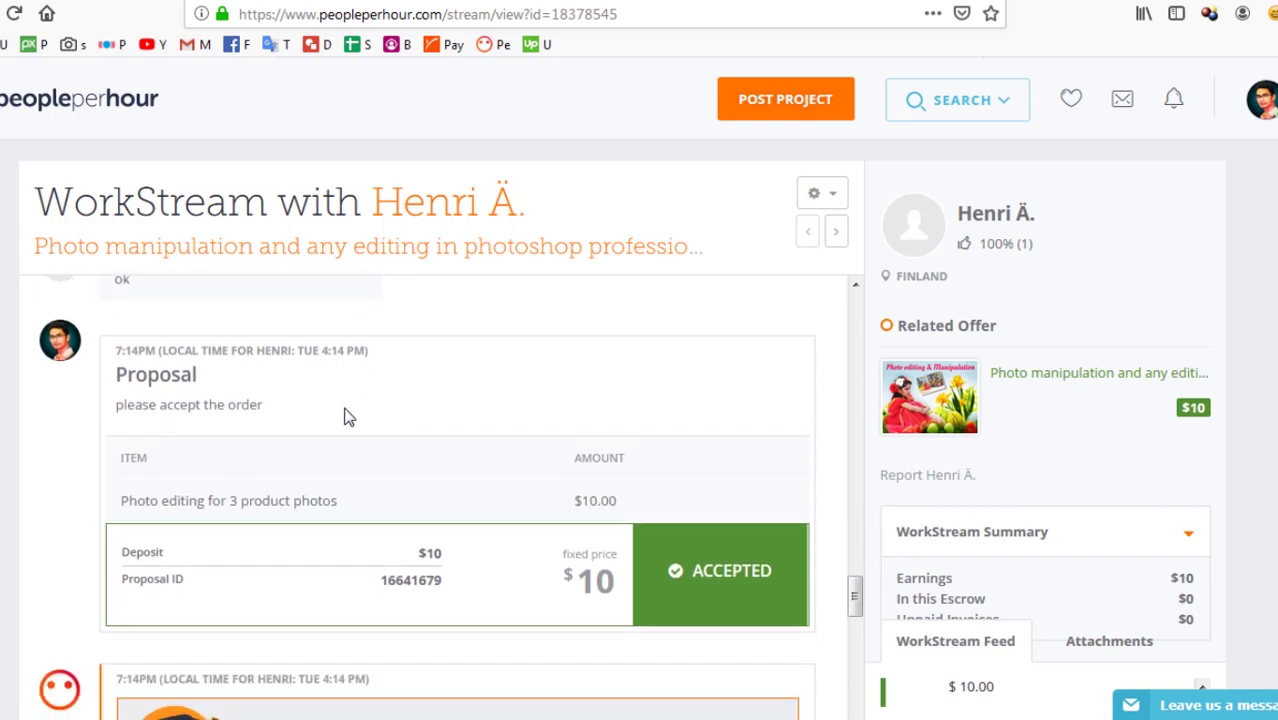
pyautogui.scroll(-2, 308, 414)
pyautogui.scroll(1, 308, 414)
pyautogui.scroll(-1, 427, 437)
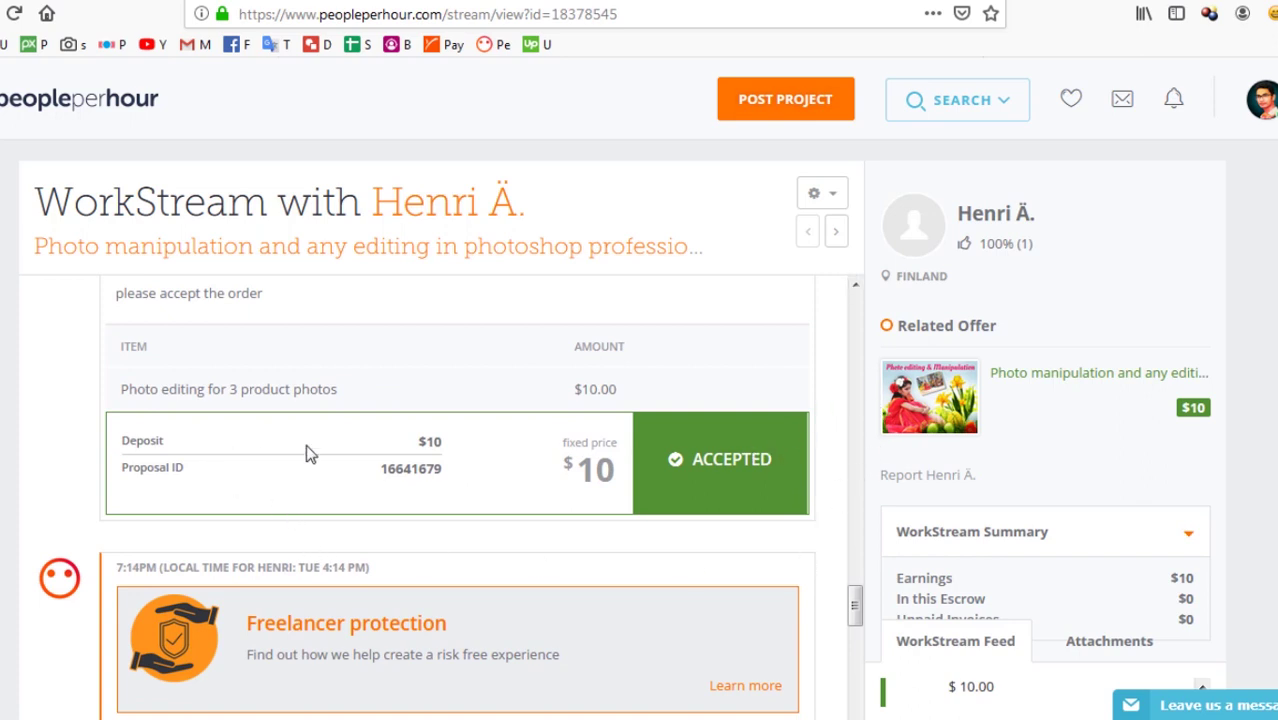
pyautogui.scroll(1, 266, 458)
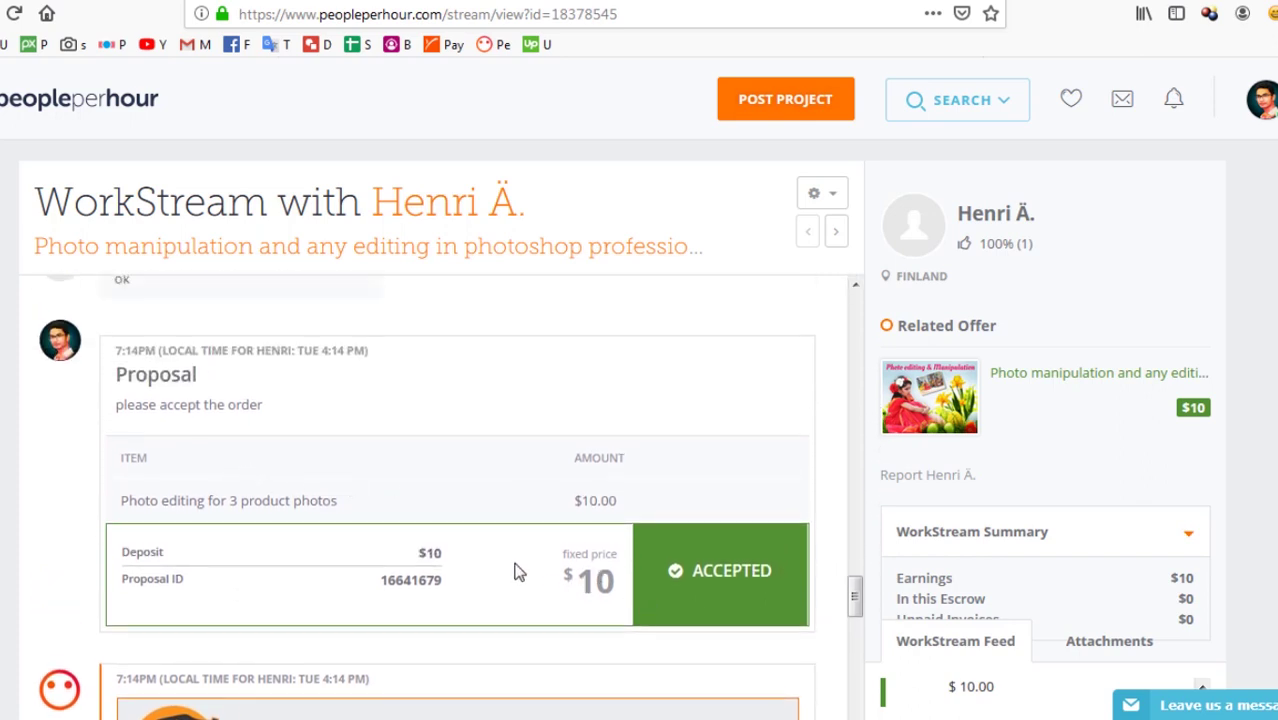
# Step: Open a blank new proposal form below the conversation
pyautogui.scroll(-4, 540, 565)
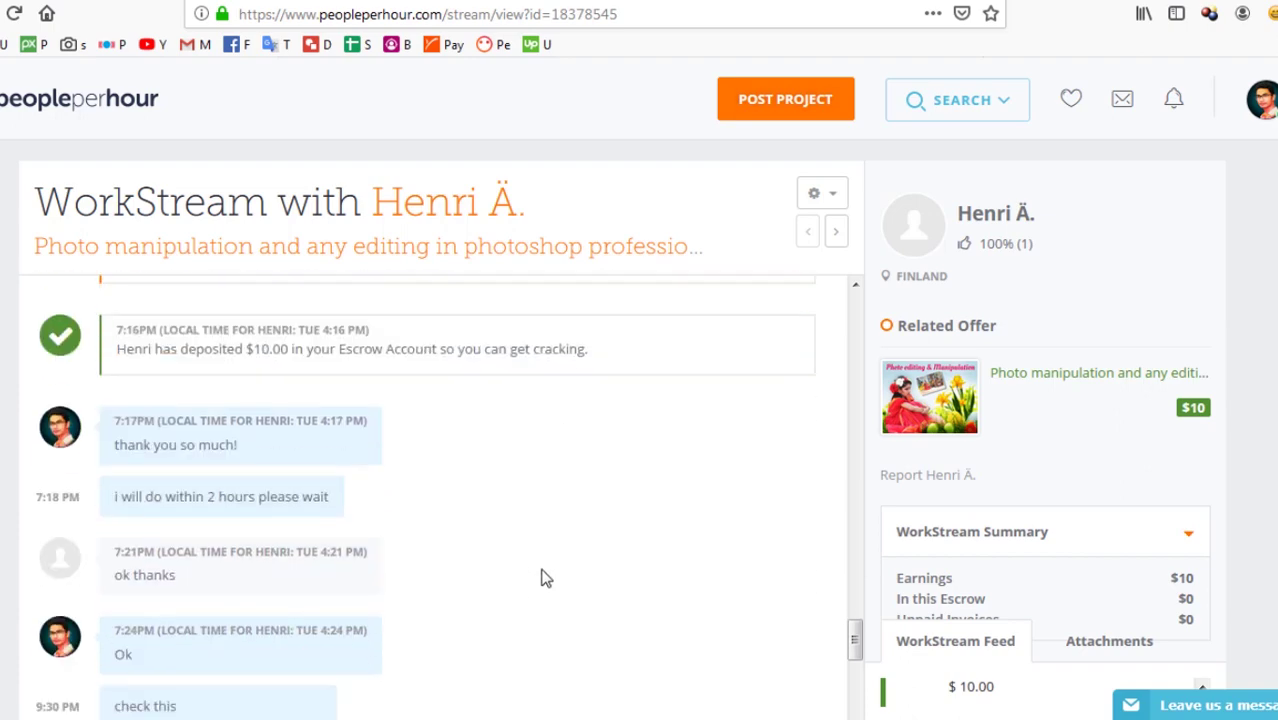
pyautogui.scroll(-15, 540, 573)
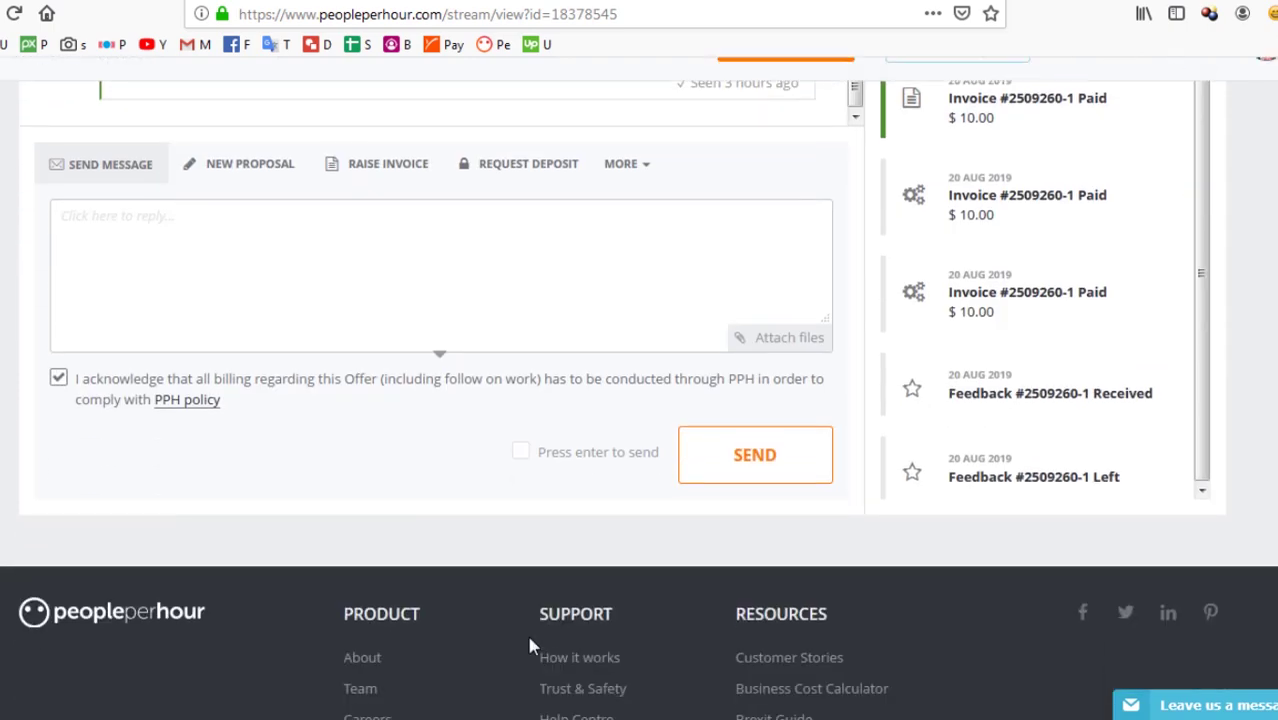
pyautogui.scroll(-2, 530, 645)
pyautogui.scroll(3, 536, 628)
pyautogui.click(253, 390)
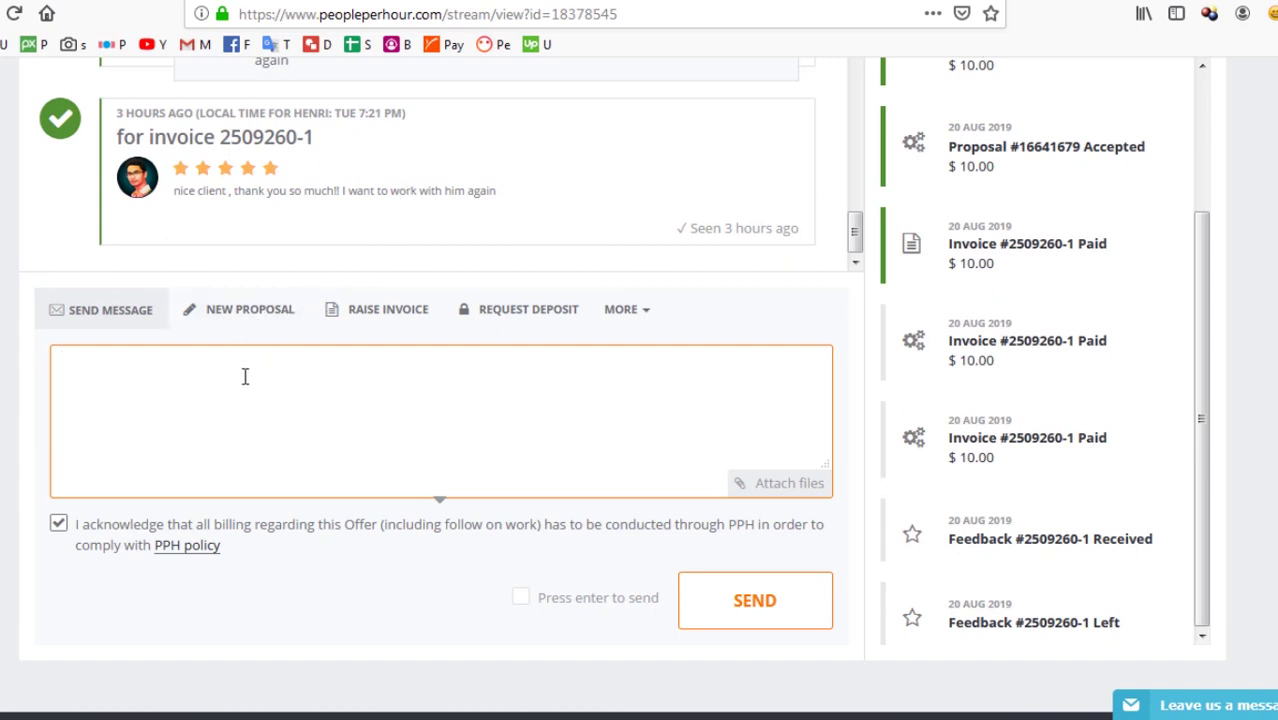
pyautogui.click(263, 326)
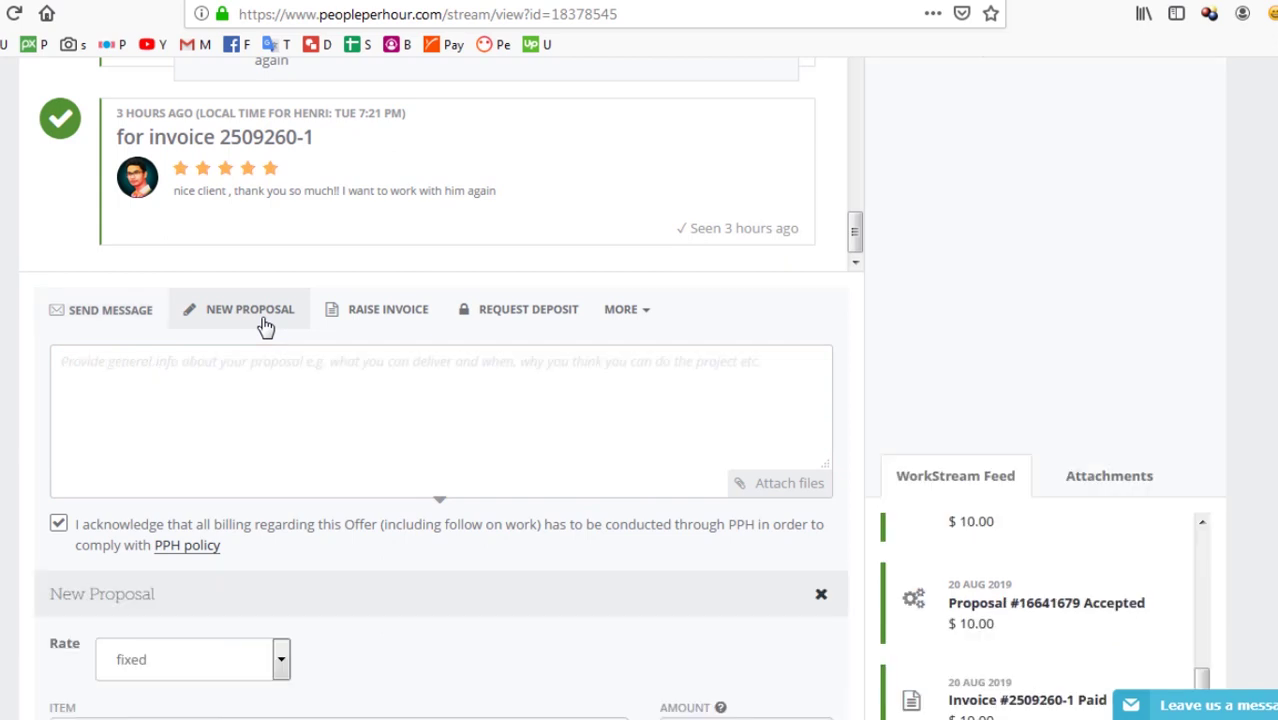
# Step: Go through the new proposal form's description, item, amount and deposit fields down to the send option, leaving them empty
pyautogui.scroll(-3, 280, 460)
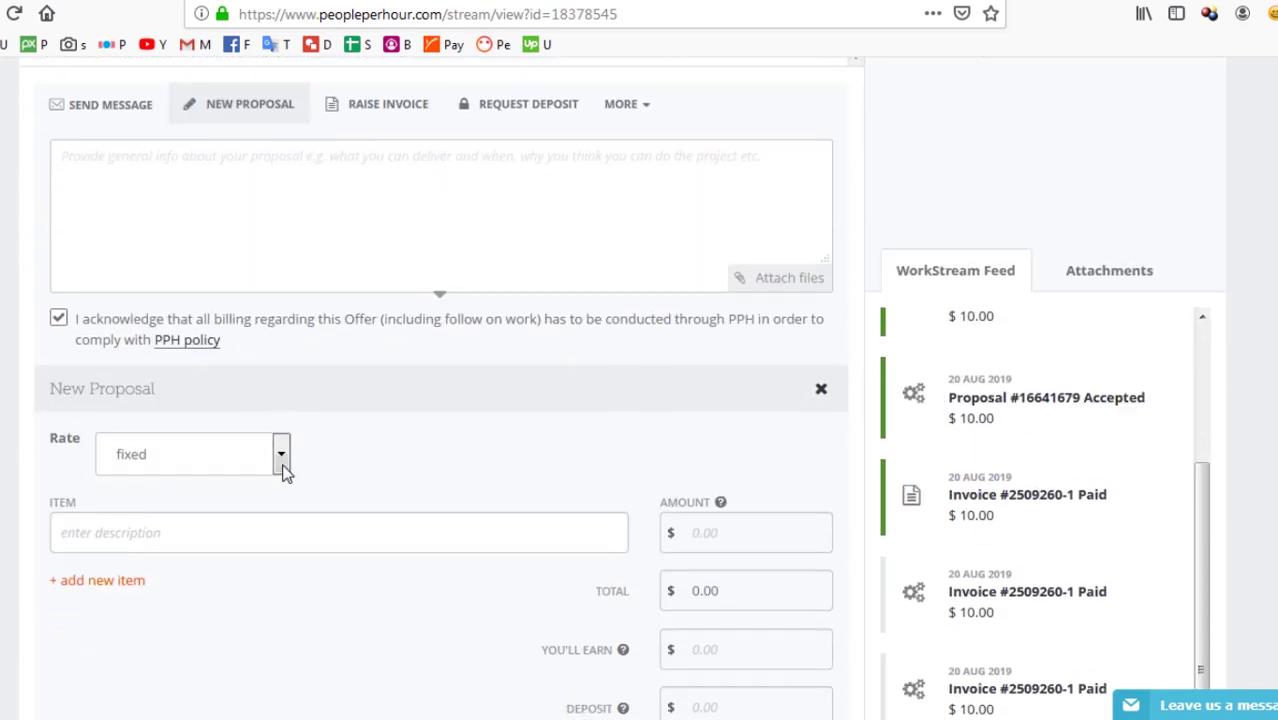
pyautogui.click(168, 182)
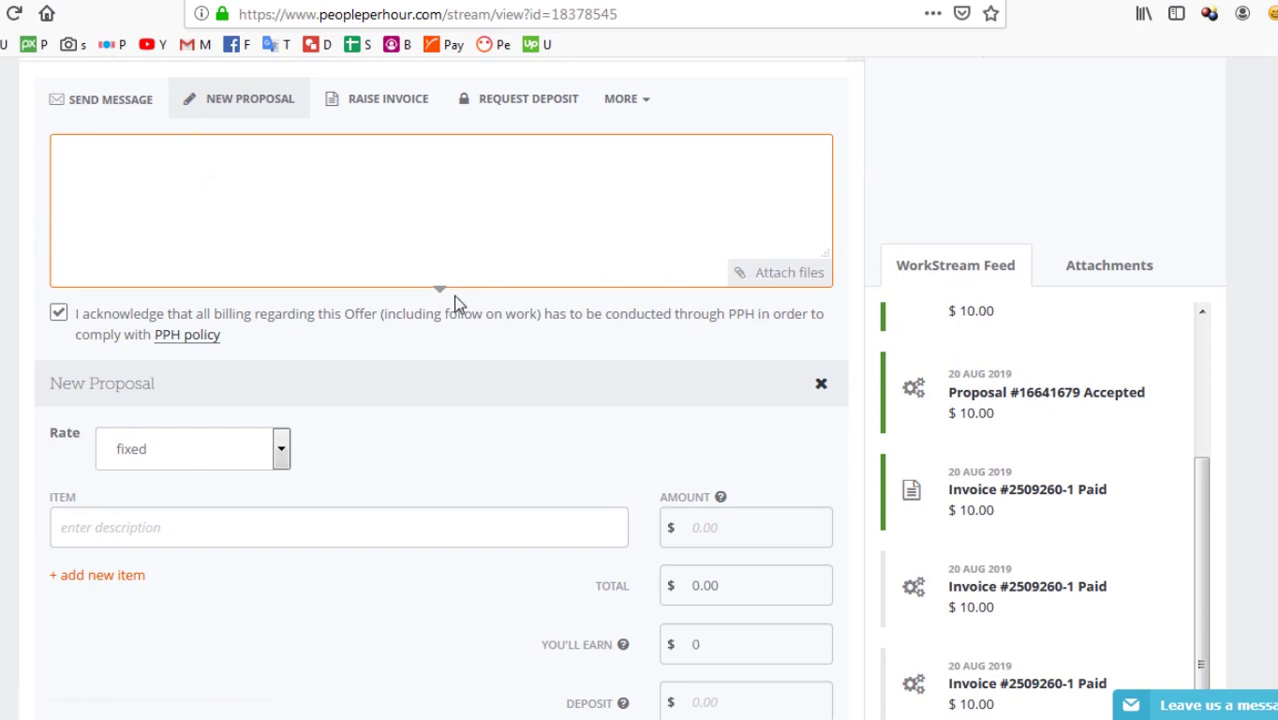
pyautogui.click(143, 528)
pyautogui.scroll(-3, 331, 532)
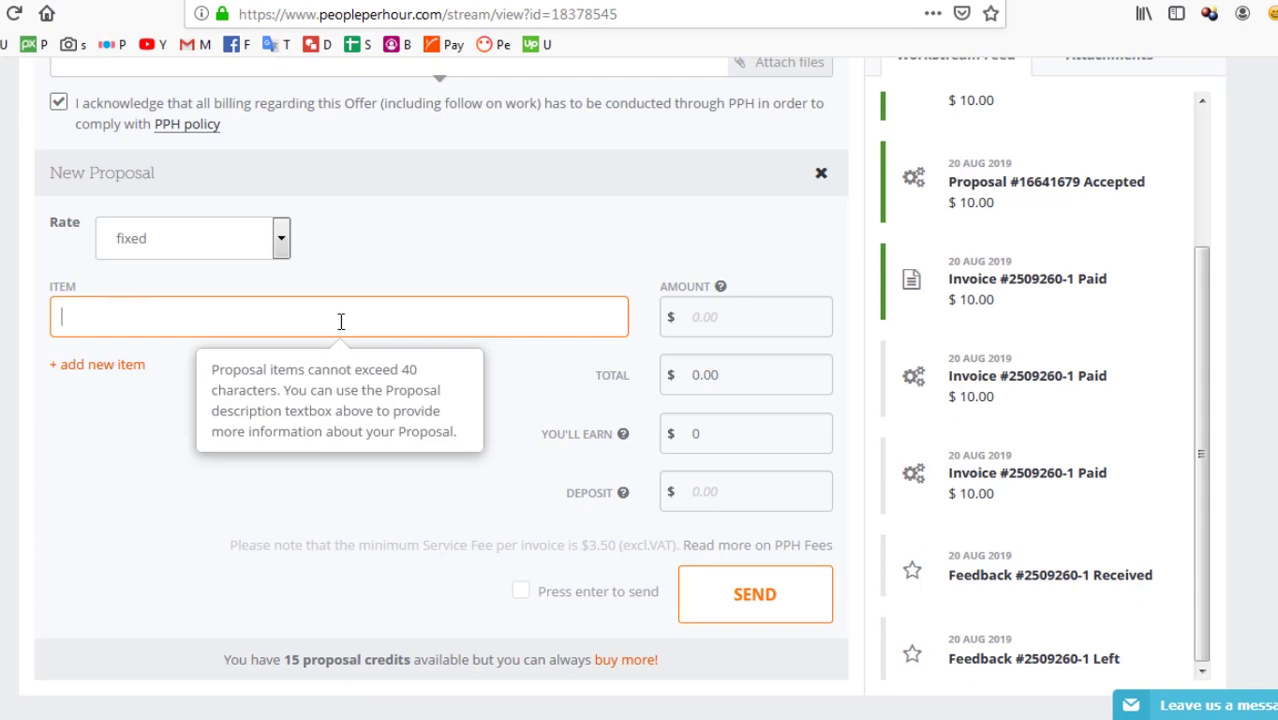
pyautogui.click(767, 316)
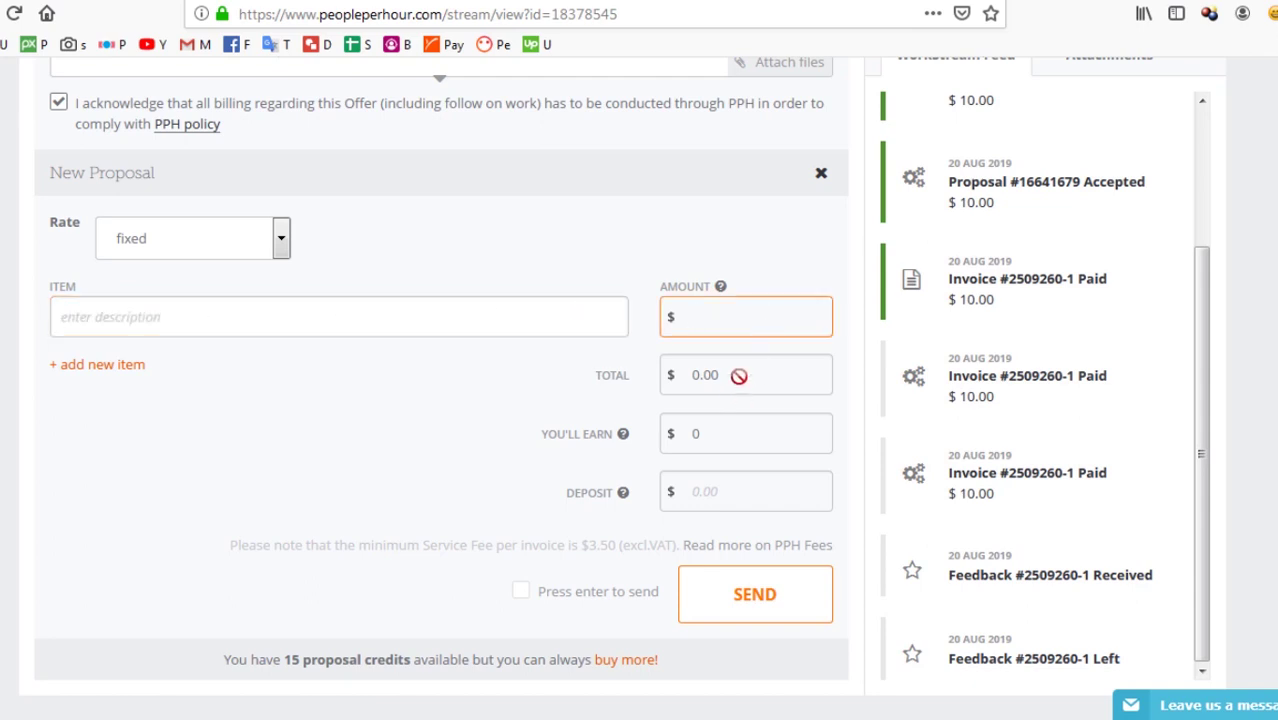
pyautogui.scroll(-3, 719, 456)
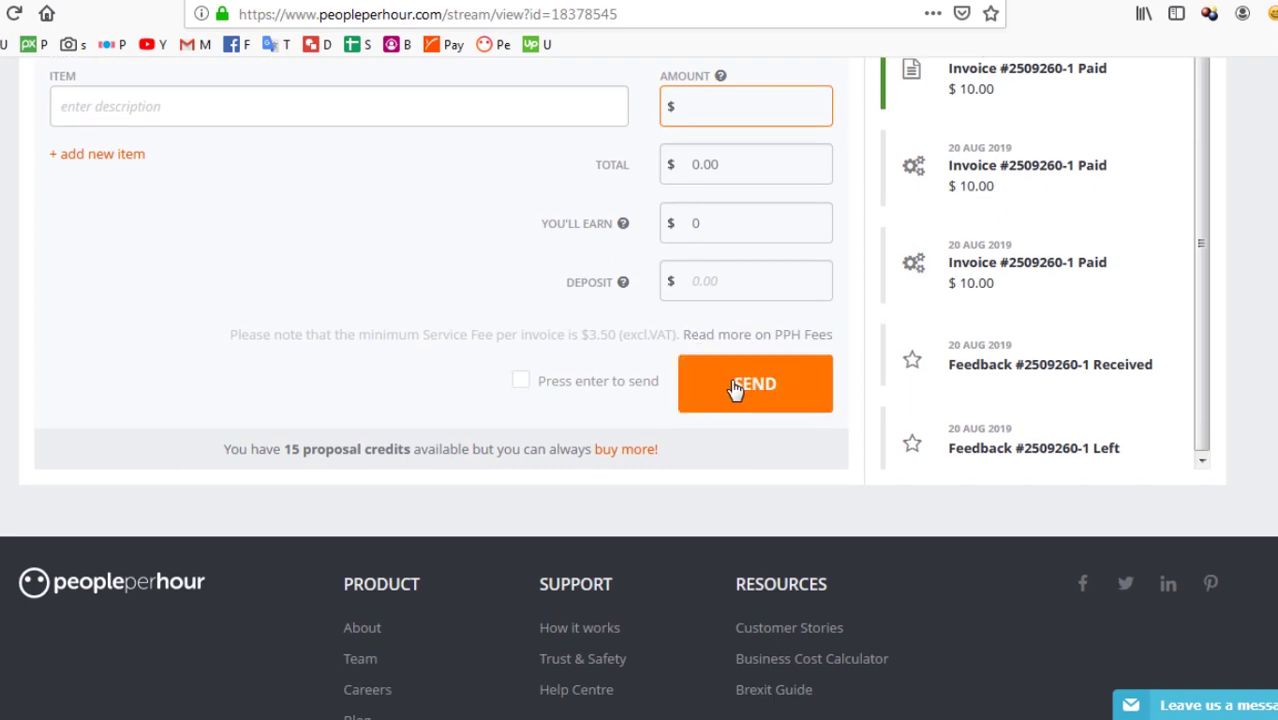
pyautogui.scroll(5, 456, 399)
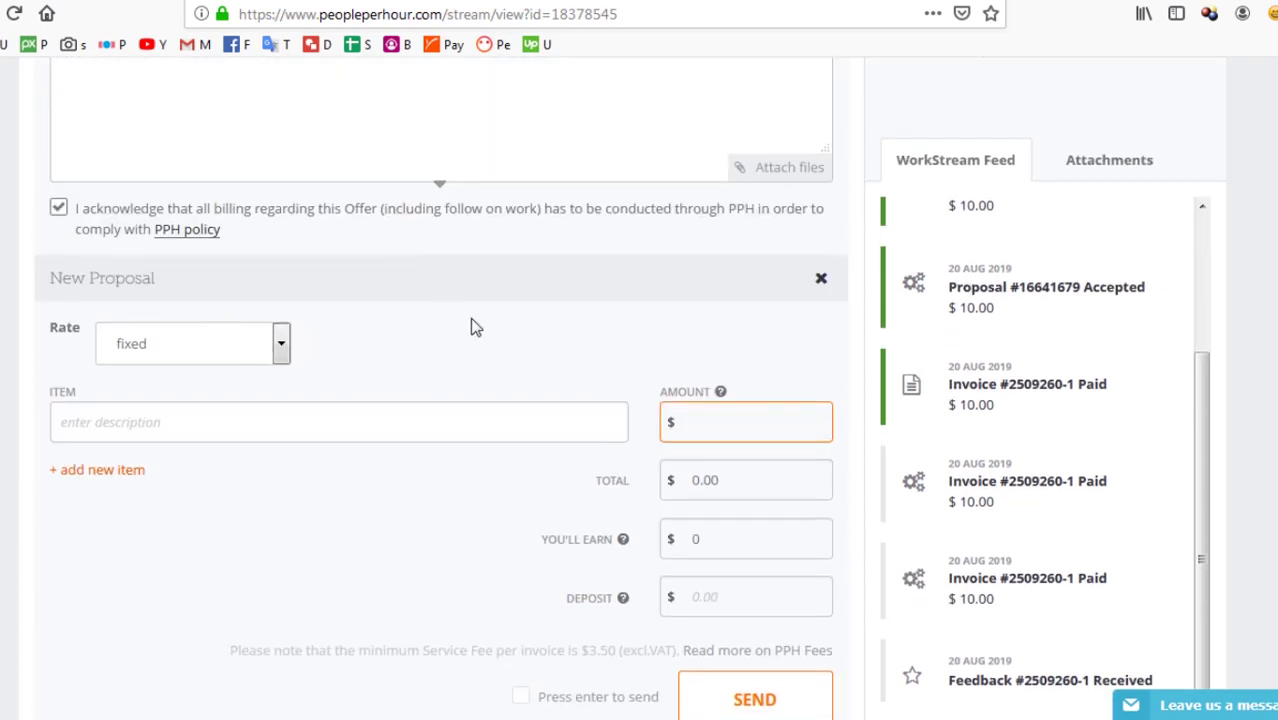
# Step: Return to the accepted proposal in the conversation and highlight its item description "Photo editing for 3 product photos"
pyautogui.scroll(3, 525, 358)
pyautogui.scroll(5, 525, 360)
pyautogui.scroll(15, 529, 370)
pyautogui.scroll(10, 543, 352)
pyautogui.scroll(-5, 540, 350)
pyautogui.scroll(1, 343, 257)
pyautogui.scroll(1, 343, 257)
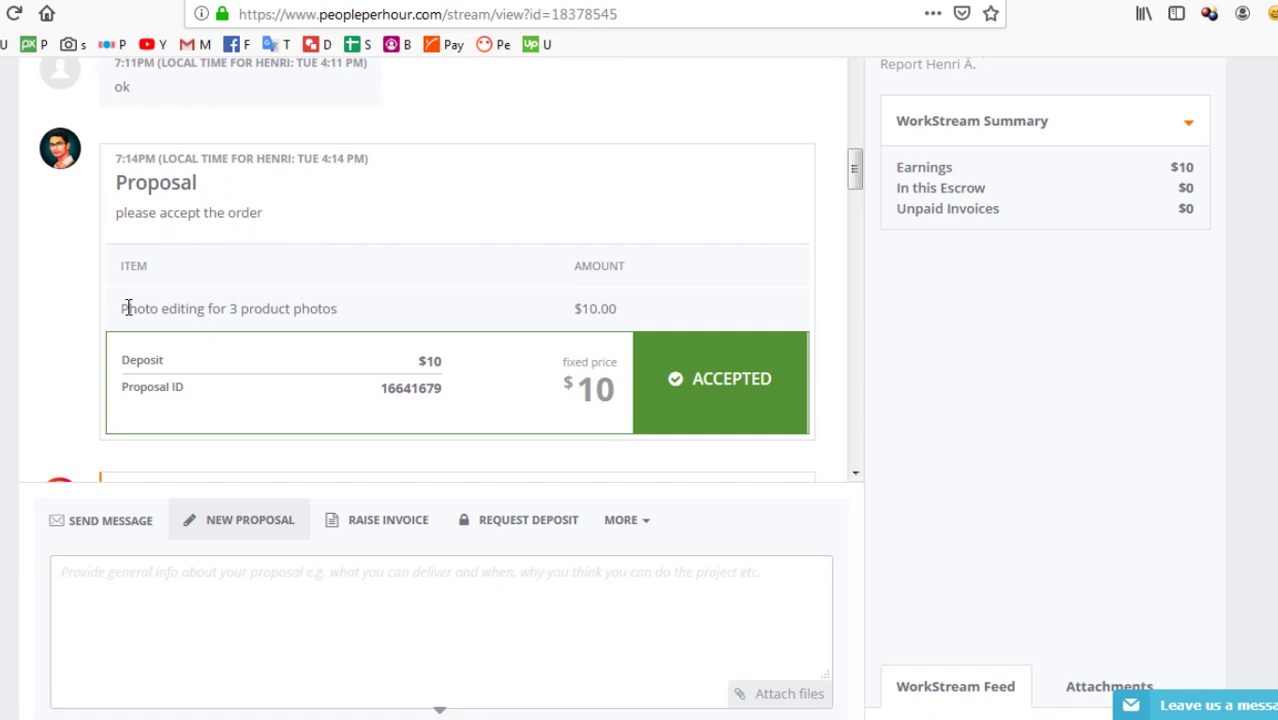
pyautogui.moveTo(118, 313); pyautogui.dragTo(357, 321)
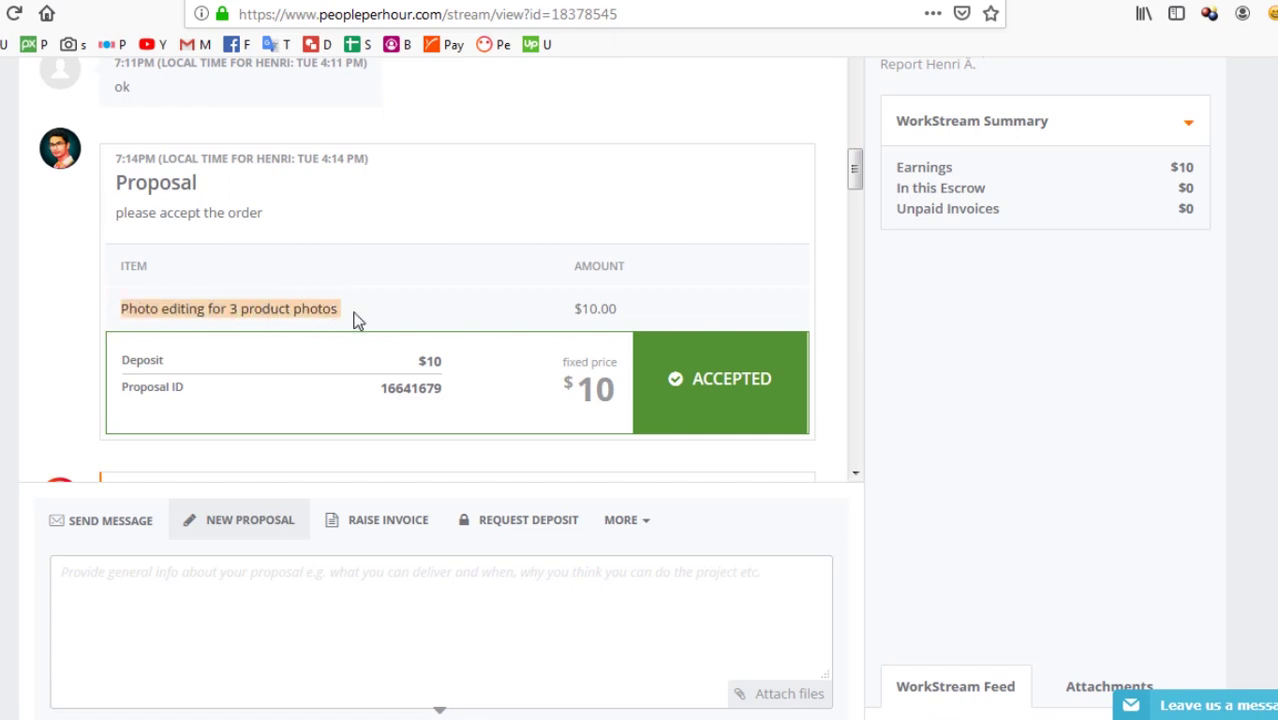
# Step: Read on from the accepted proposal through the escrow deposit notice and messages to the first delivered mask image
pyautogui.click(375, 320)
pyautogui.scroll(-2, 397, 320)
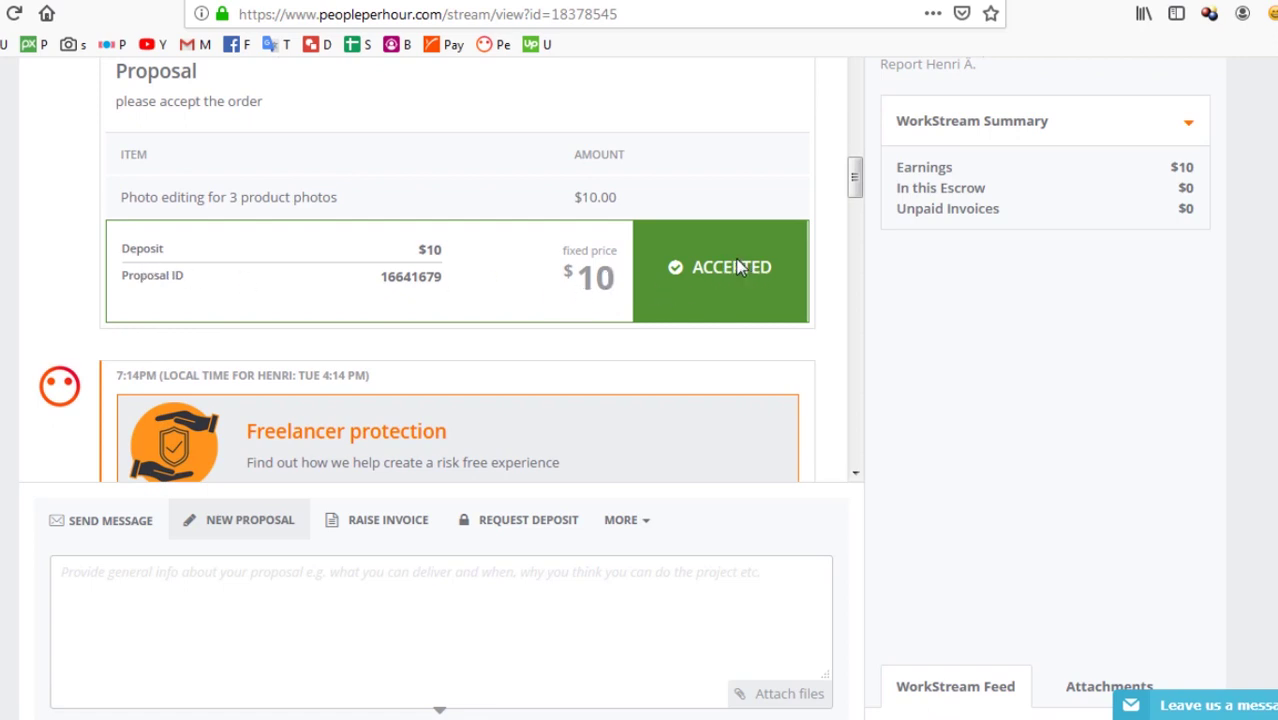
pyautogui.scroll(-4, 744, 271)
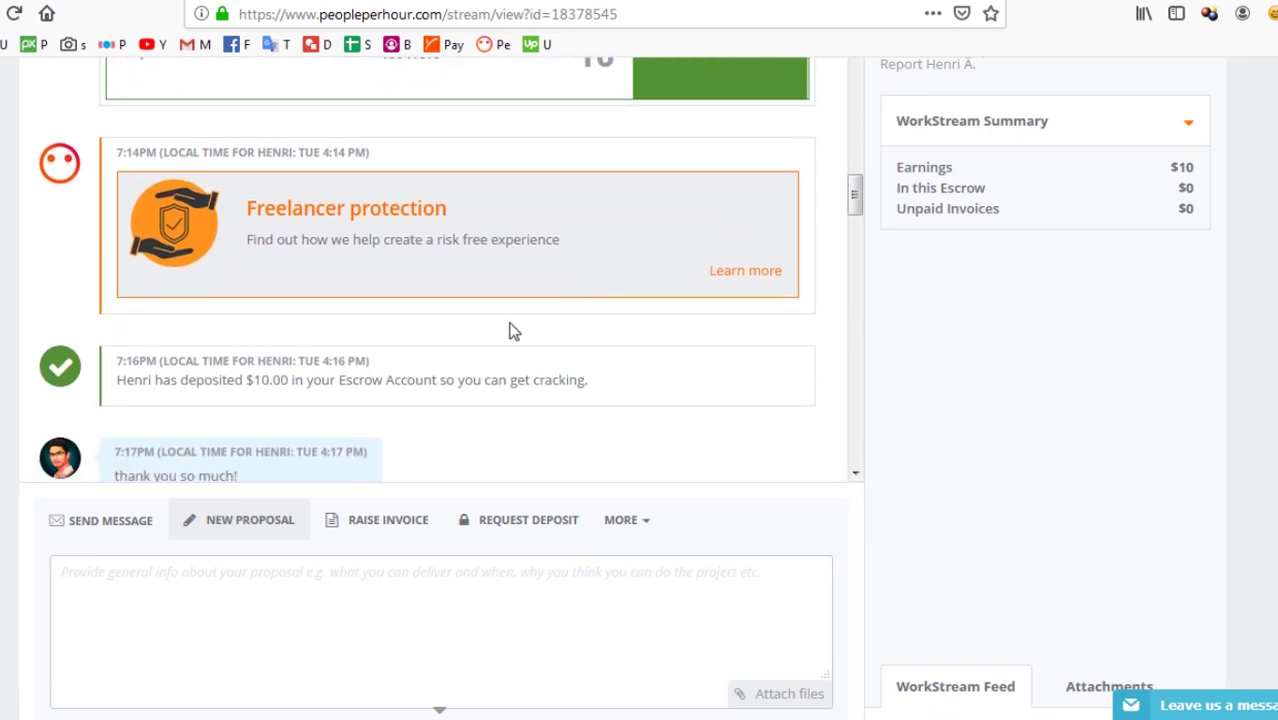
pyautogui.scroll(-4, 420, 318)
pyautogui.scroll(-2, 230, 260)
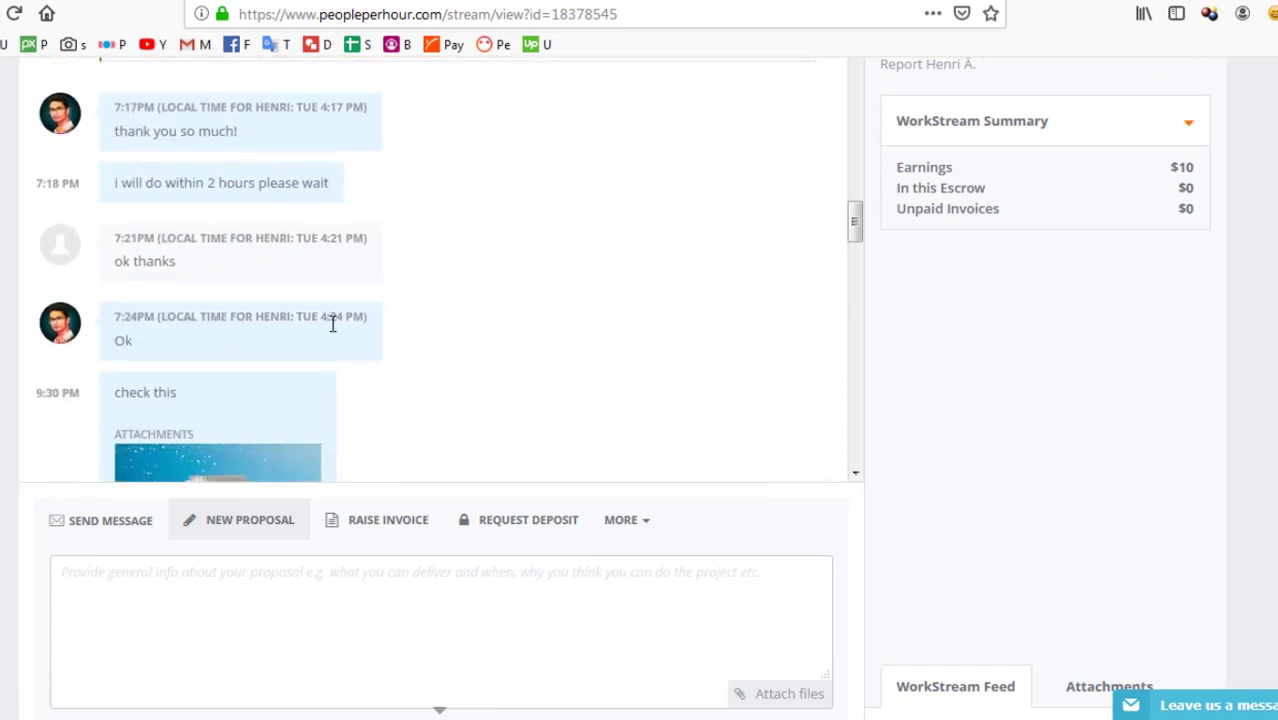
pyautogui.scroll(-8, 334, 322)
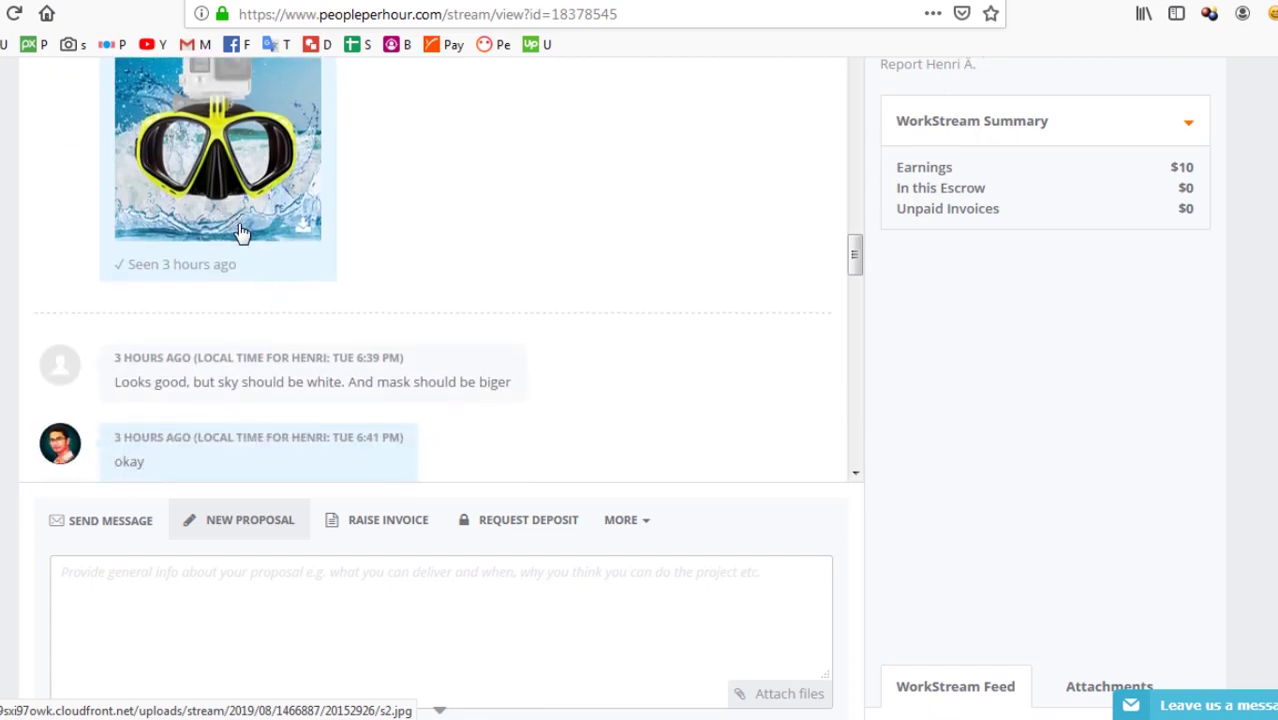
# Step: Review the client's revision request and the revised image, and highlight the reply "Yes this looks wery good now."
pyautogui.scroll(-10, 239, 228)
pyautogui.scroll(7, 255, 312)
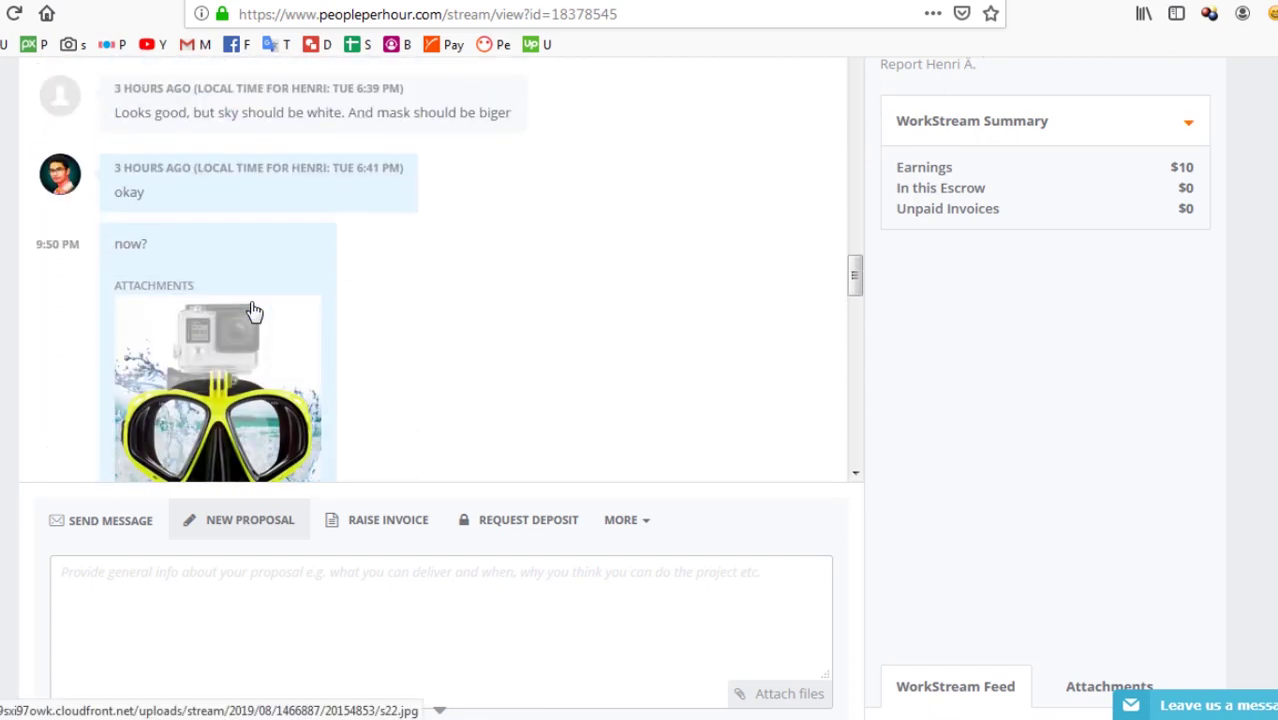
pyautogui.scroll(-8, 186, 234)
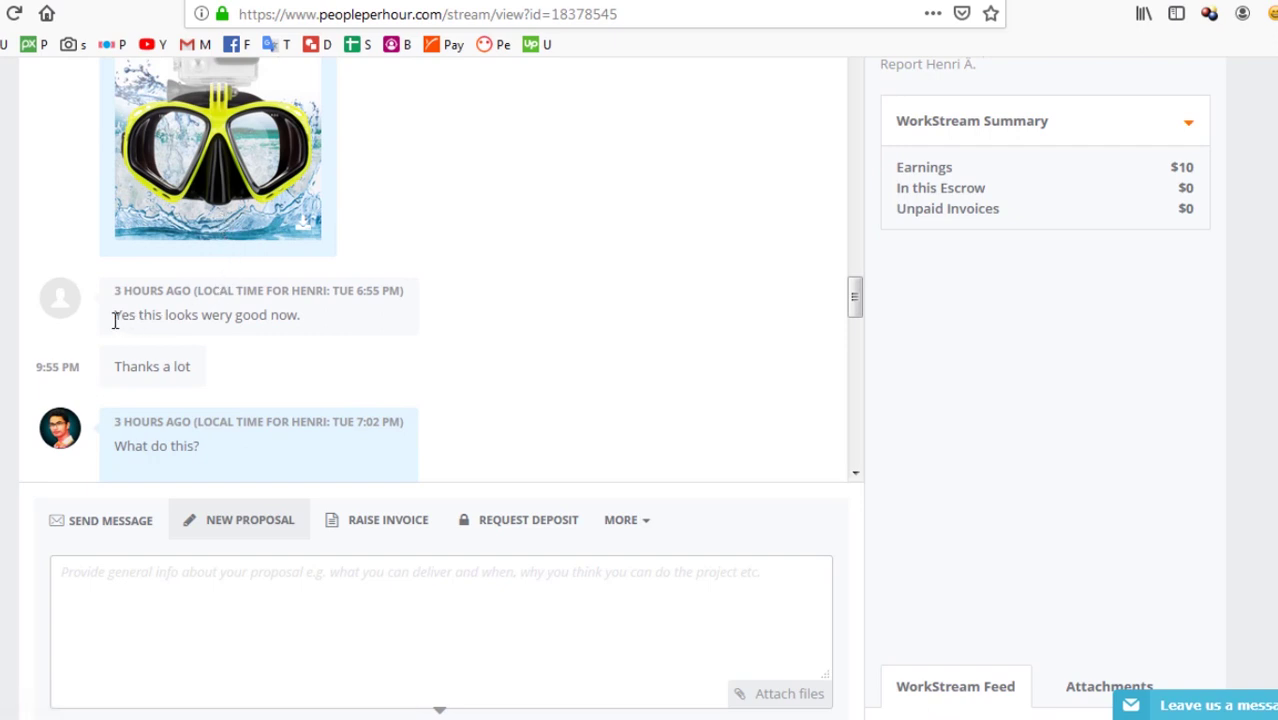
pyautogui.moveTo(170, 320); pyautogui.dragTo(296, 328)
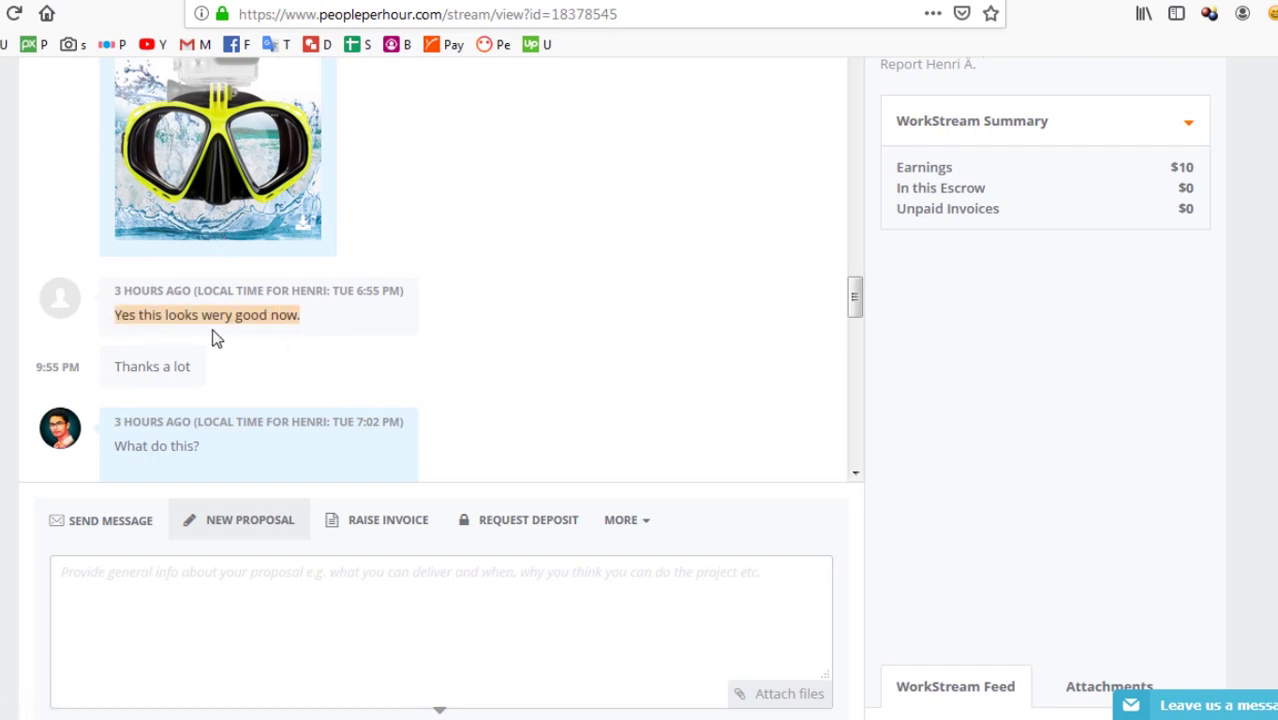
# Step: Read the messages about the sample effect image, closing the project and the thank-you note to the client
pyautogui.scroll(-2, 321, 350)
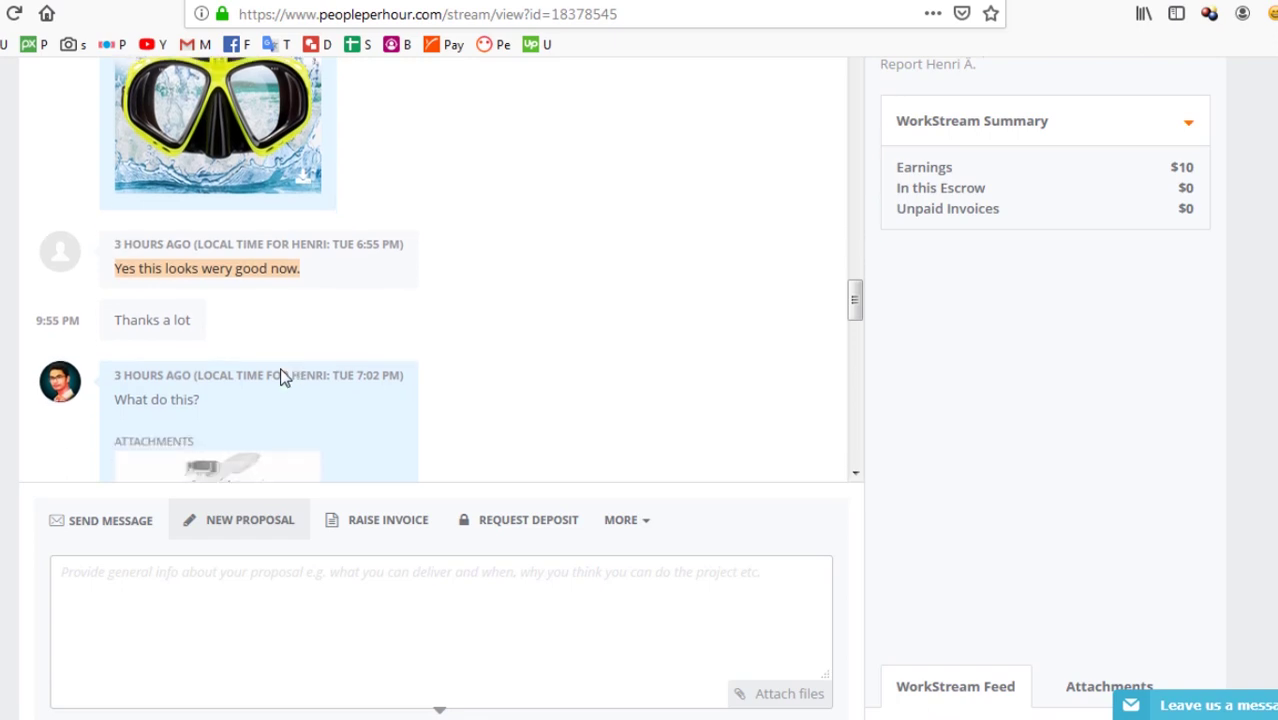
pyautogui.scroll(-3, 142, 343)
pyautogui.scroll(-1, 179, 316)
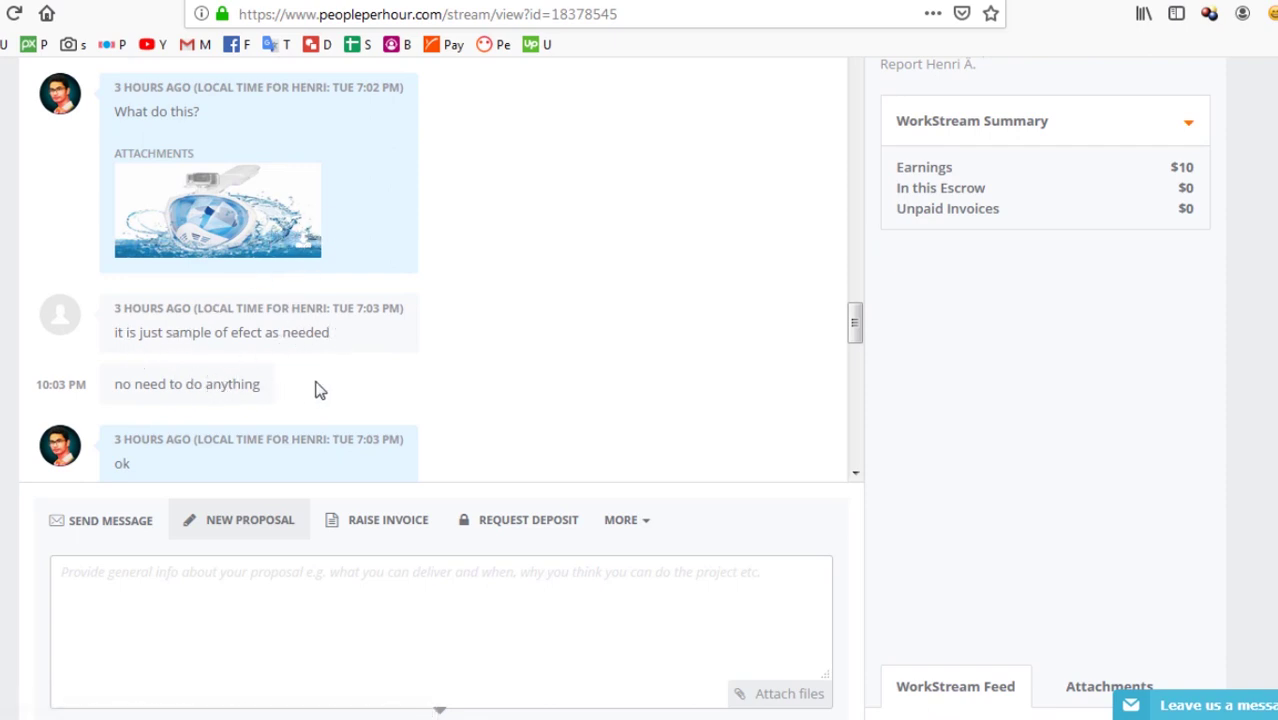
pyautogui.scroll(-2, 300, 385)
pyautogui.scroll(-2, 197, 377)
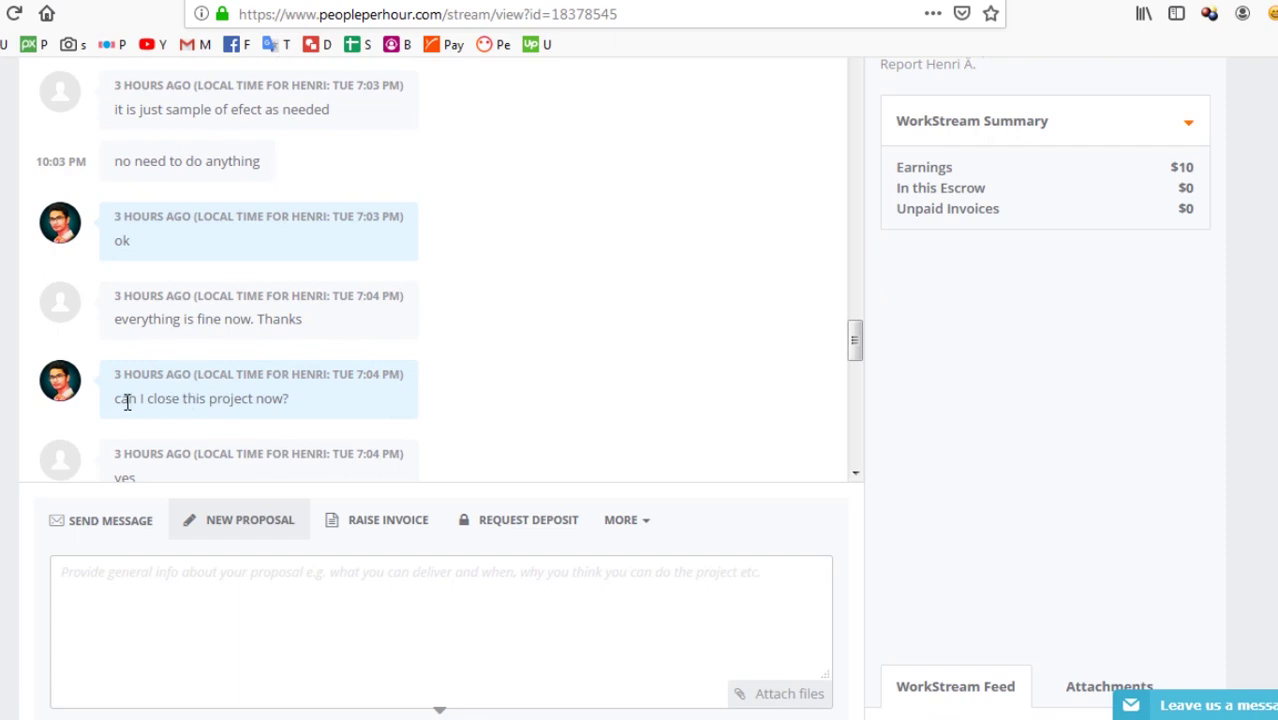
pyautogui.scroll(-2, 128, 398)
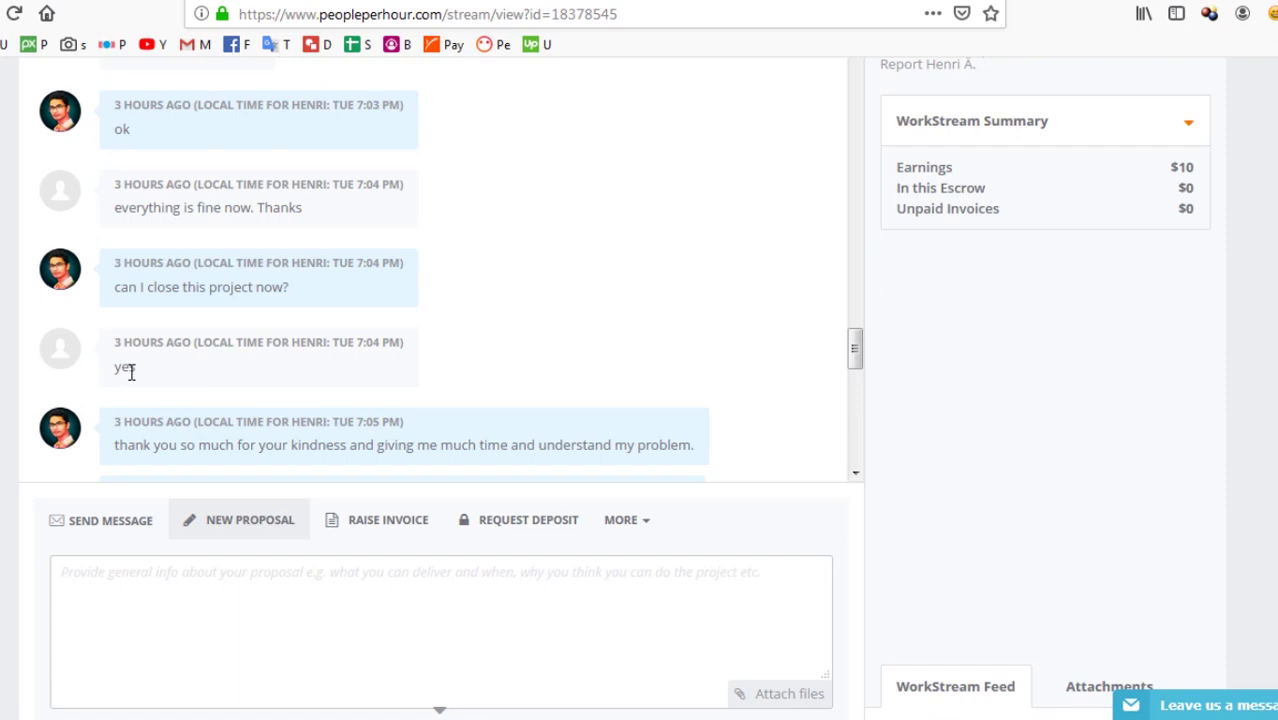
pyautogui.scroll(-2, 130, 372)
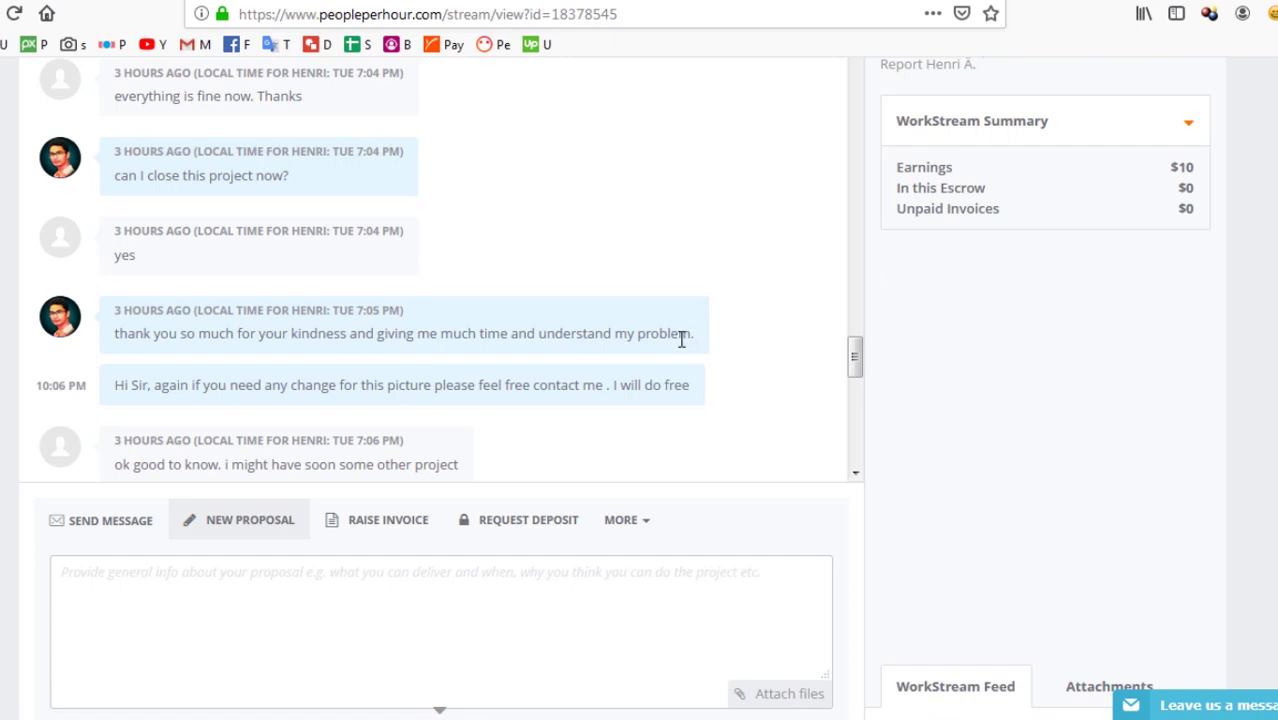
pyautogui.scroll(-1, 582, 334)
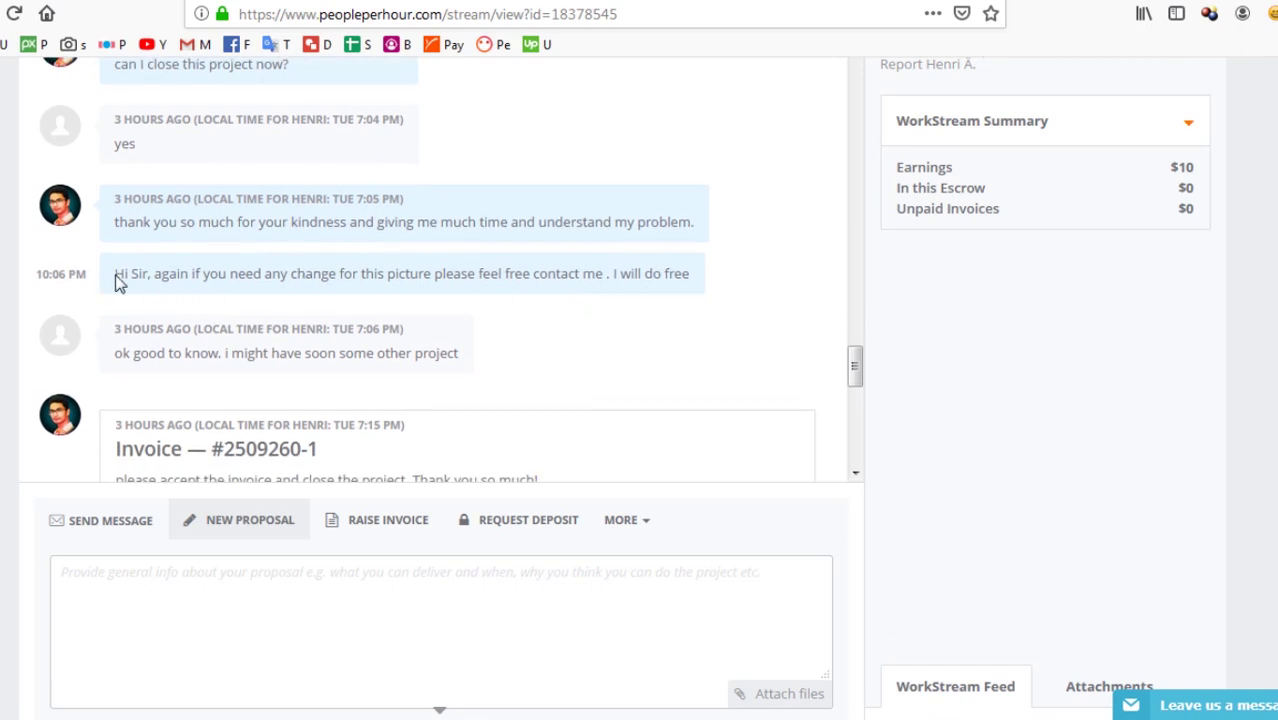
# Step: Highlight the message offering the client free further changes to the picture, and clear the highlight
pyautogui.moveTo(117, 276); pyautogui.dragTo(526, 280)
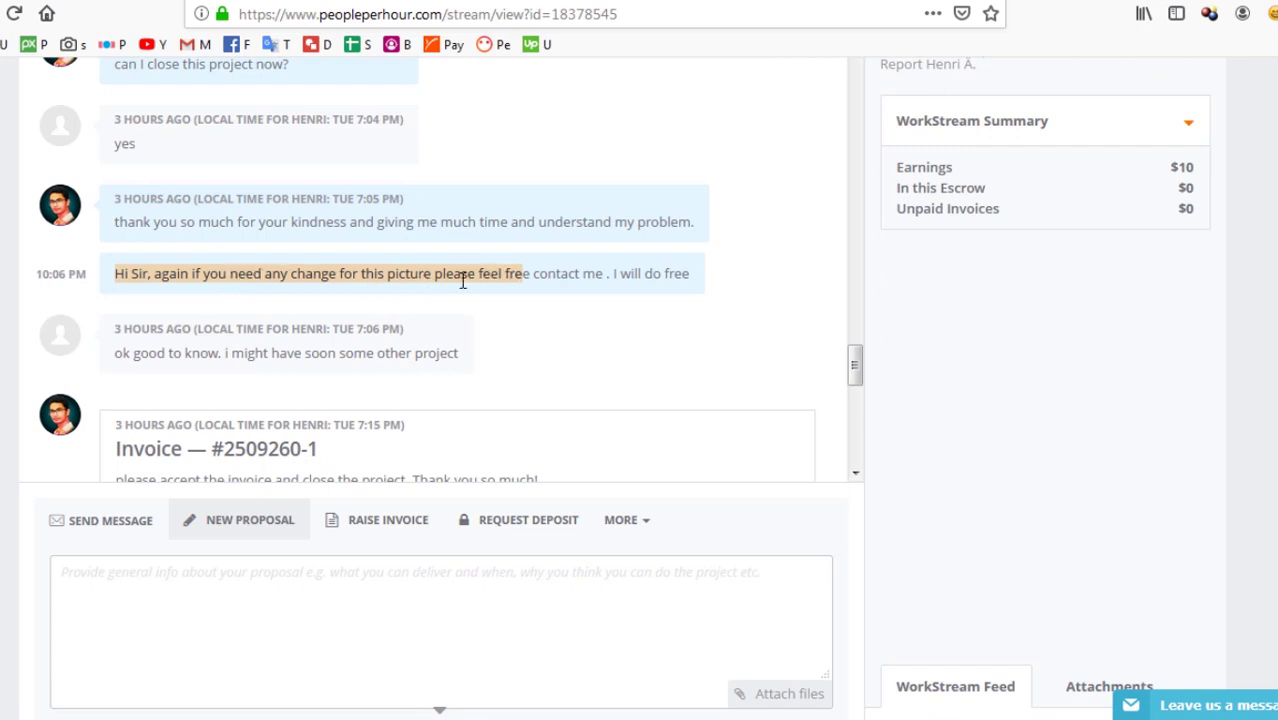
pyautogui.moveTo(536, 277); pyautogui.dragTo(696, 274)
pyautogui.click(689, 286)
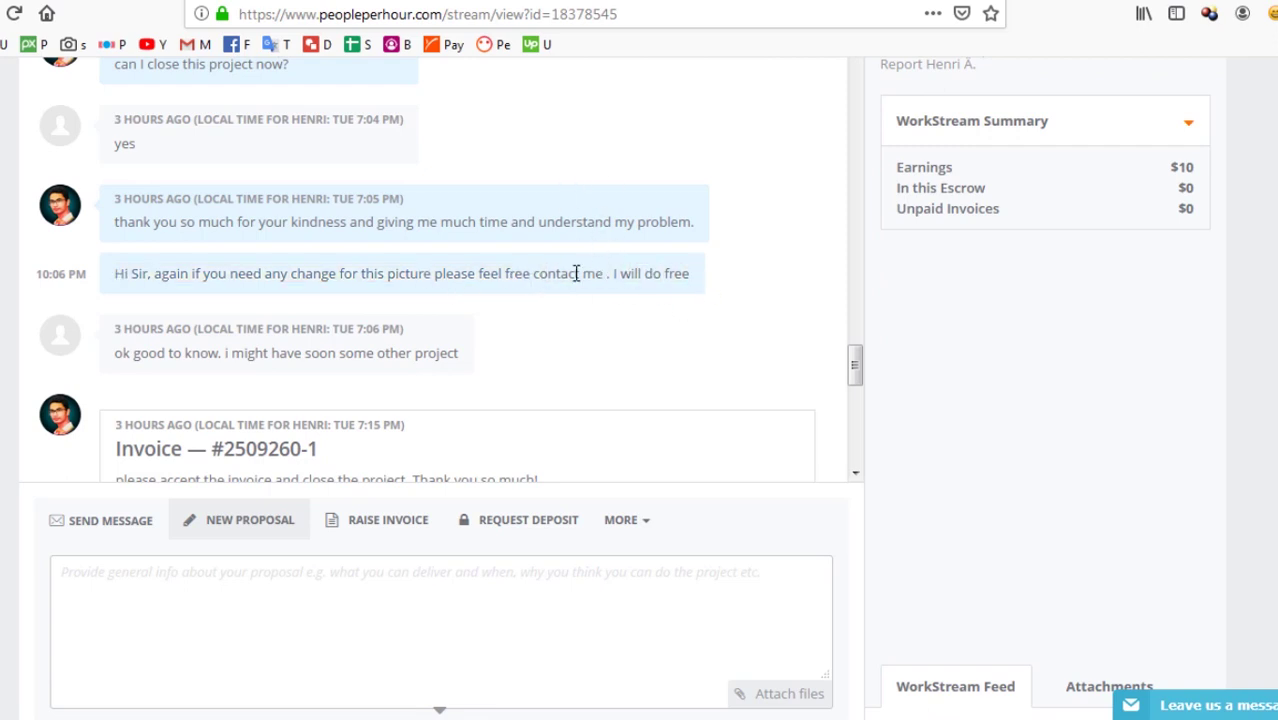
# Step: Highlight the client's reply "ok good to know. i might have soon some other project" and clear the highlight
pyautogui.scroll(1, 576, 273)
pyautogui.scroll(-1, 576, 273)
pyautogui.scroll(-2, 128, 357)
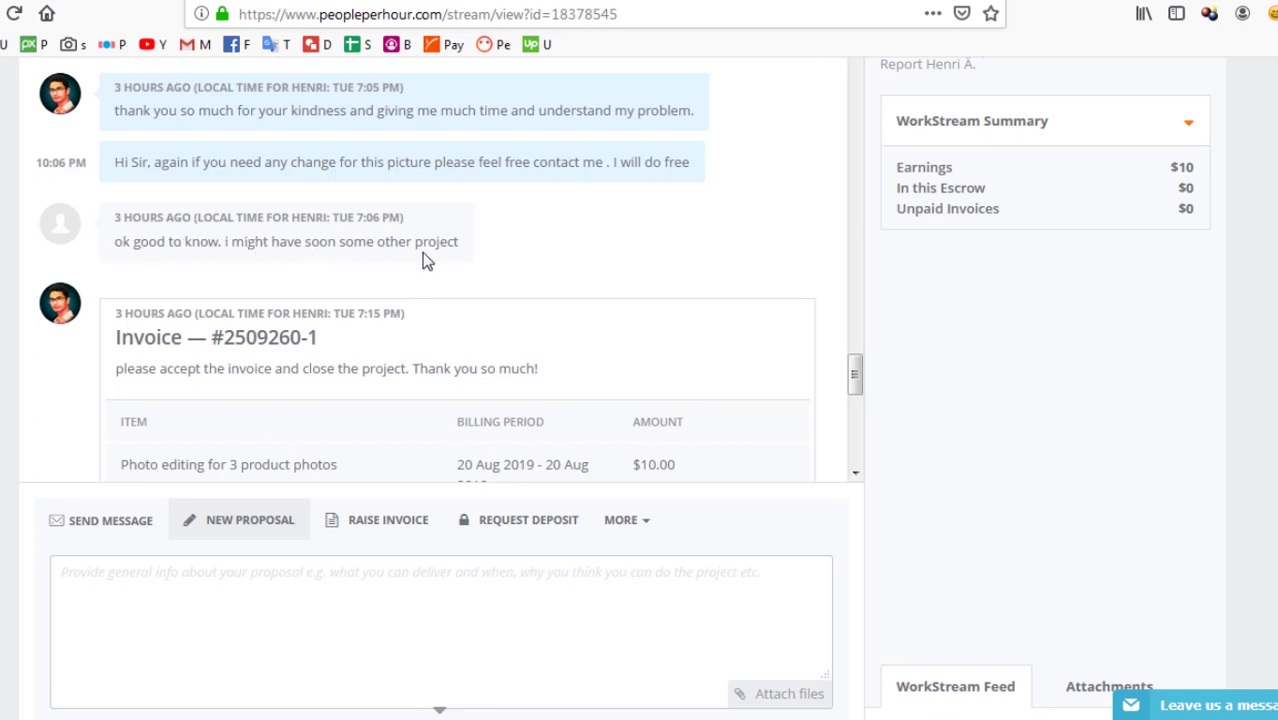
pyautogui.moveTo(480, 248); pyautogui.dragTo(106, 253)
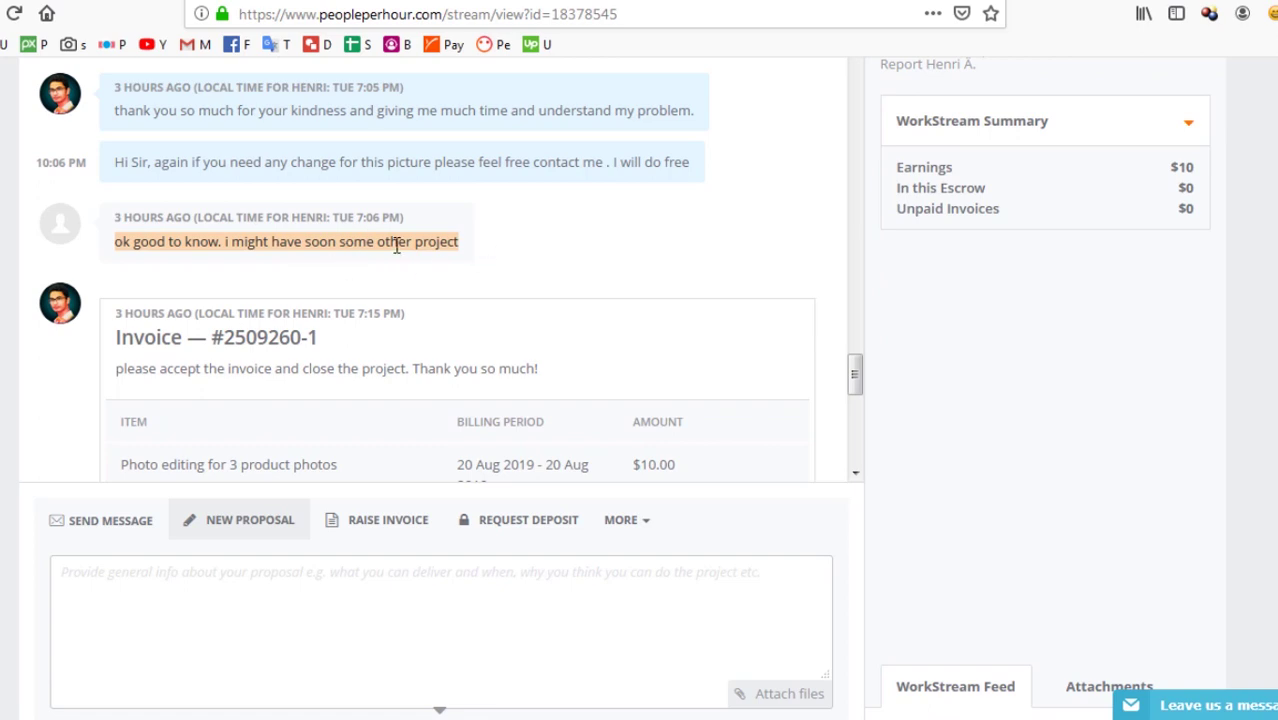
pyautogui.click(495, 251)
# Step: Examine the paid invoice below the client's last reply and look back over the project-closing messages
pyautogui.scroll(-2, 495, 250)
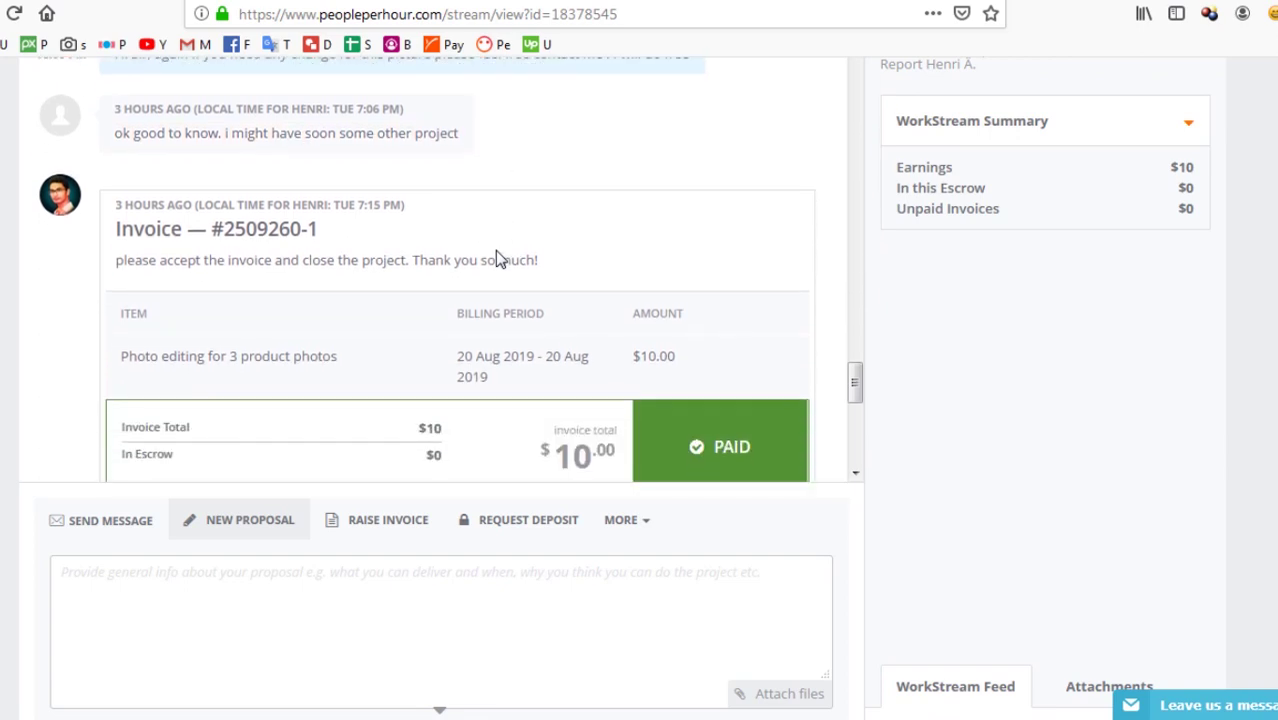
pyautogui.scroll(-2, 410, 305)
pyautogui.scroll(-3, 415, 305)
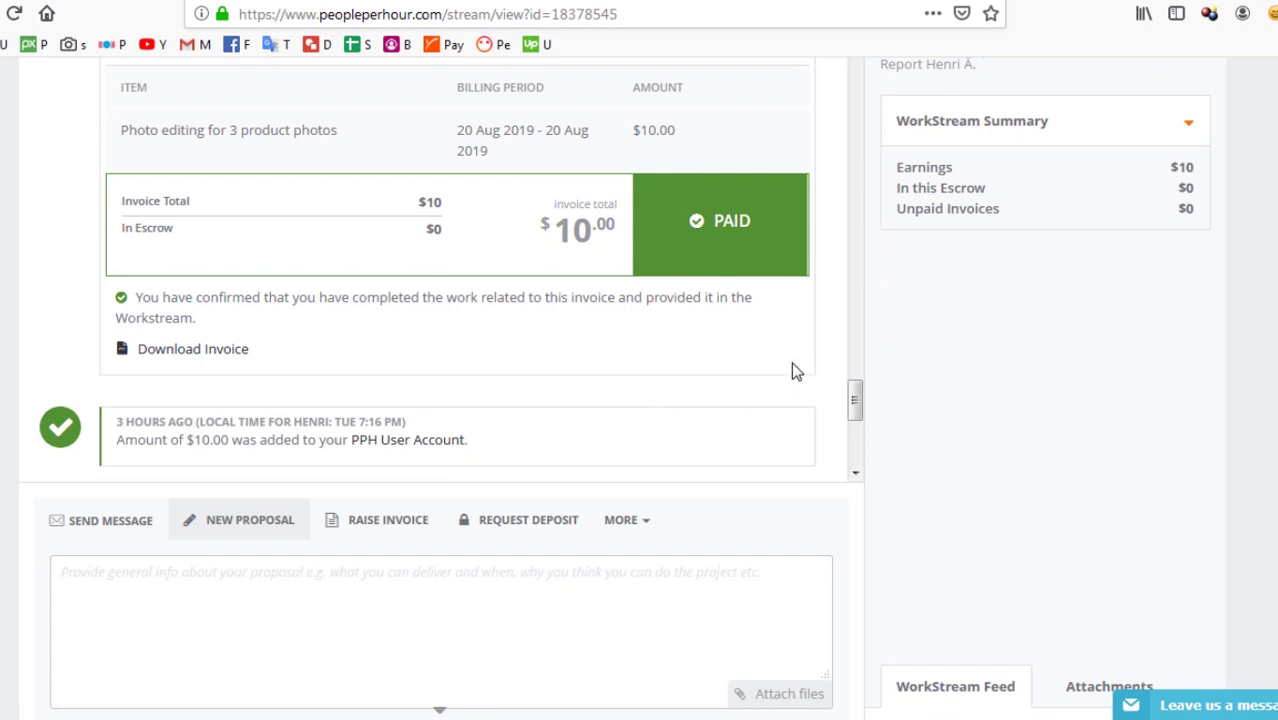
pyautogui.scroll(12, 700, 360)
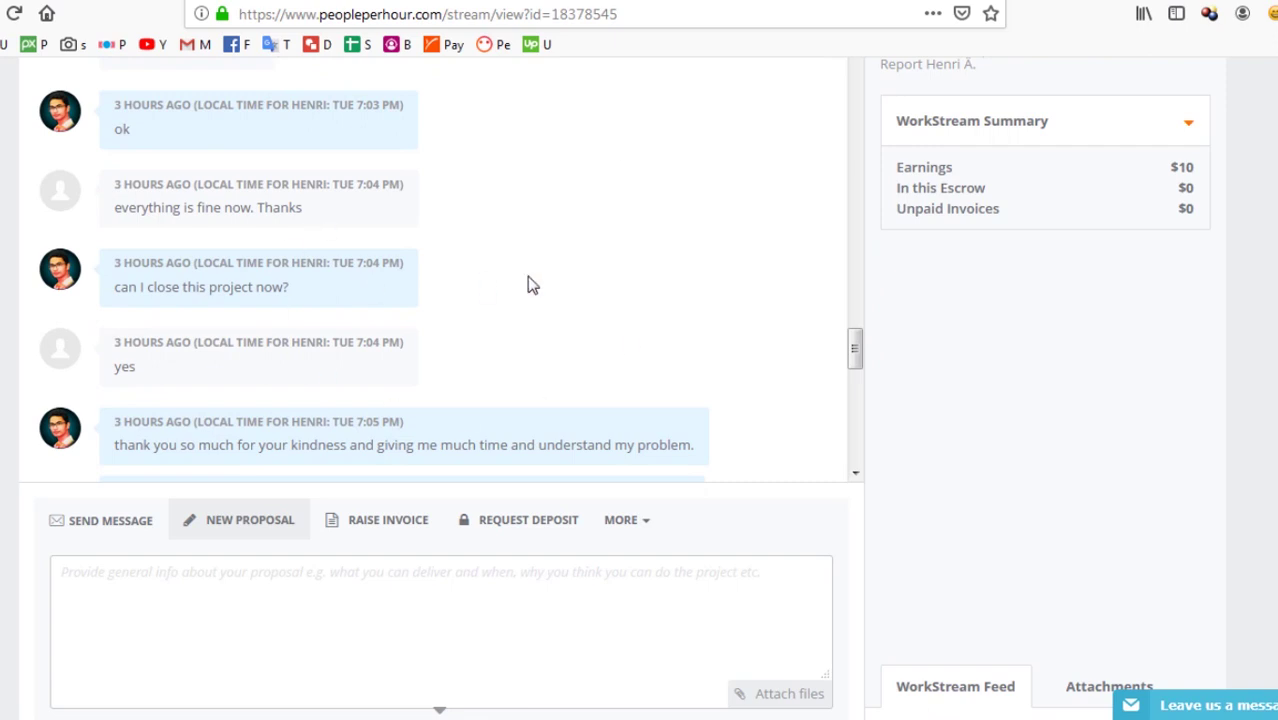
pyautogui.scroll(-7, 529, 277)
pyautogui.scroll(-5, 529, 285)
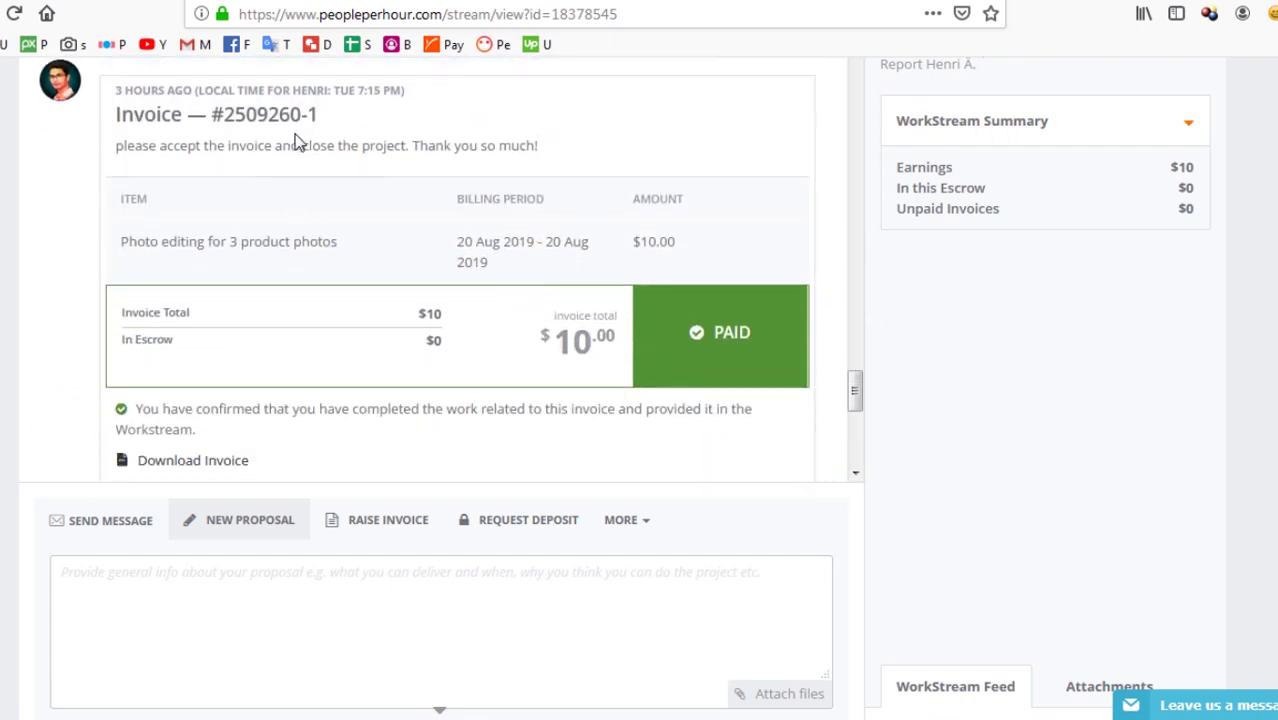
# Step: Highlight the paid invoice's title, its note to the client and its item description "Photo editing for 3 product photos"
pyautogui.moveTo(318, 114); pyautogui.dragTo(118, 114)
pyautogui.click(117, 114)
pyautogui.scroll(-3, 694, 164)
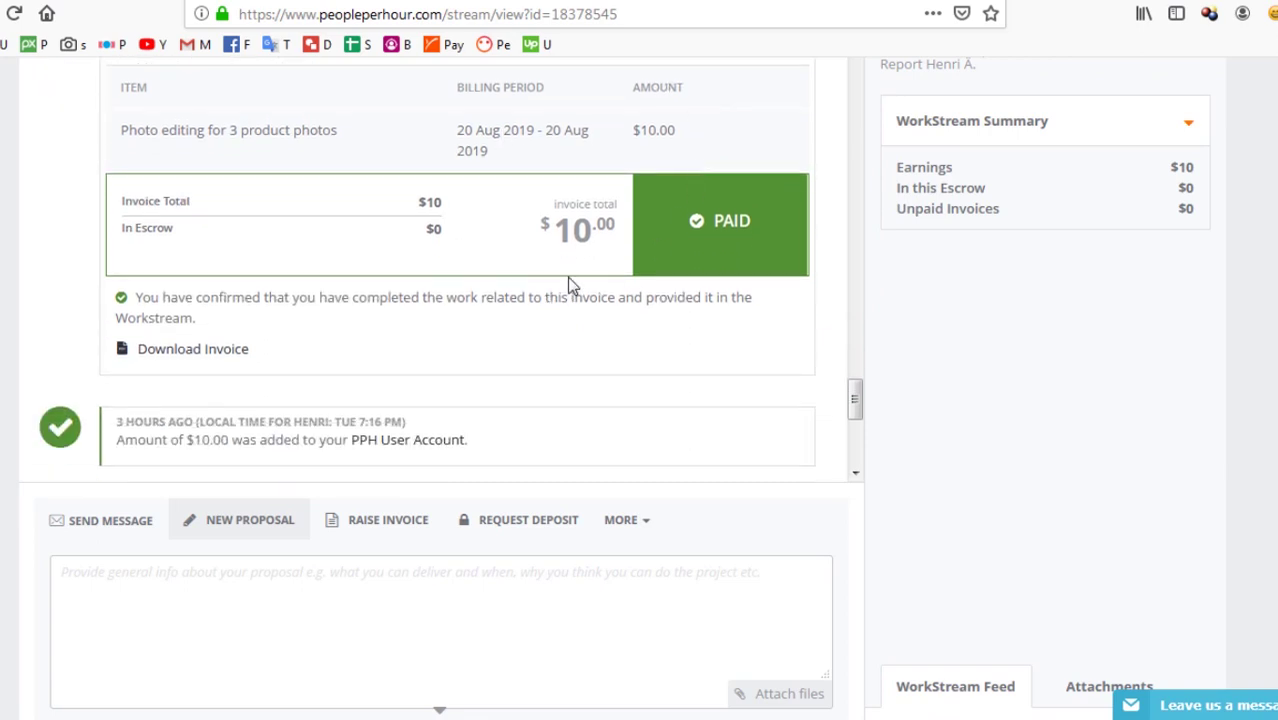
pyautogui.scroll(2, 567, 277)
pyautogui.scroll(2, 566, 277)
pyautogui.scroll(-2, 605, 311)
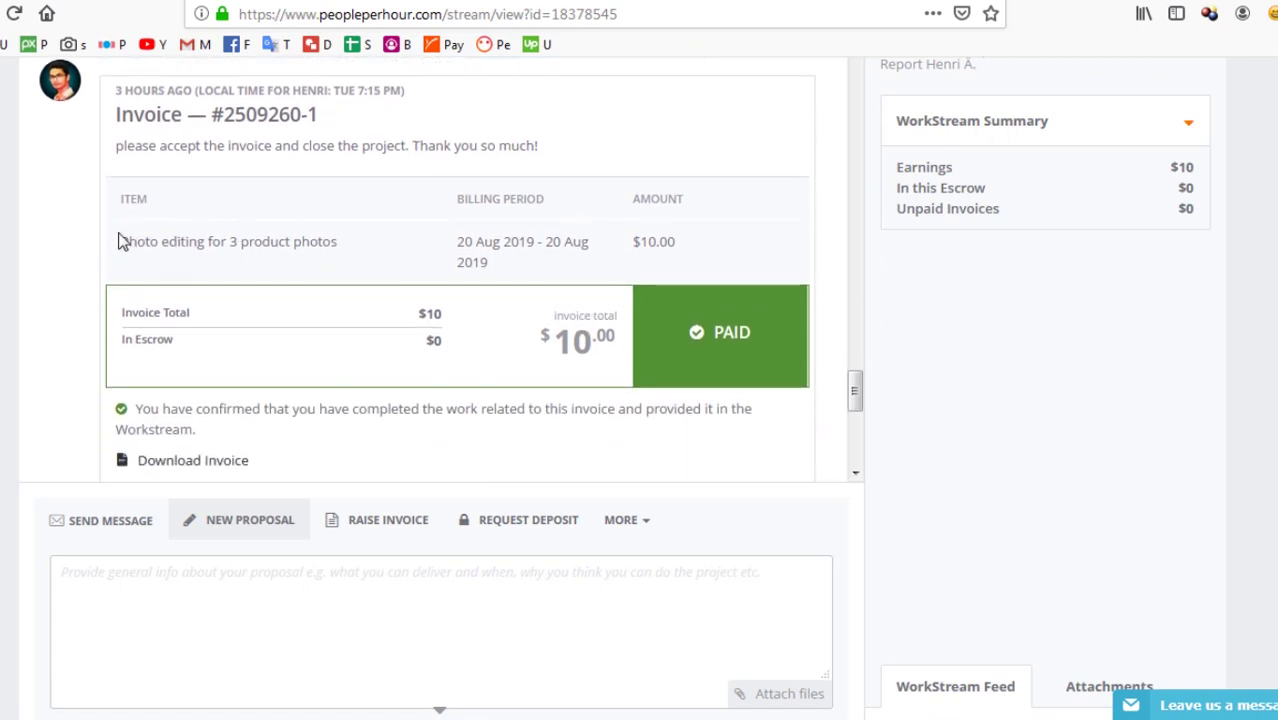
pyautogui.moveTo(114, 145); pyautogui.dragTo(551, 148)
pyautogui.moveTo(121, 251); pyautogui.dragTo(351, 254)
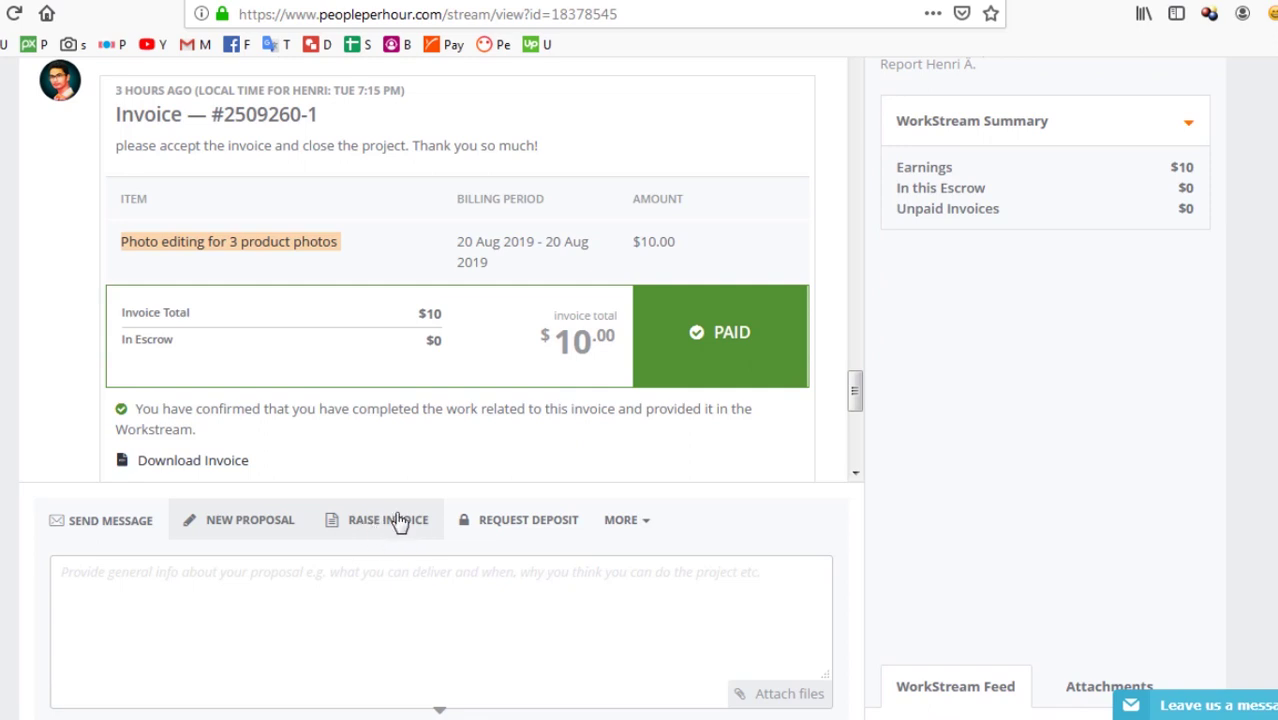
pyautogui.scroll(-2, 402, 525)
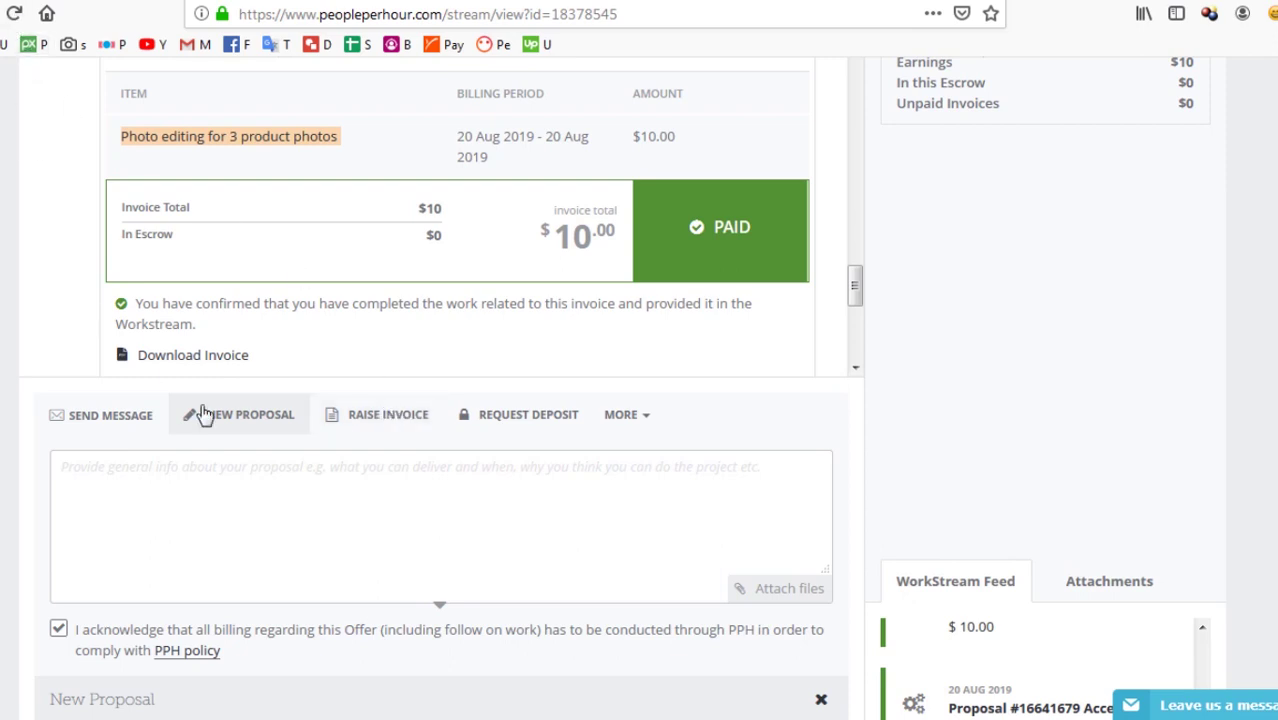
pyautogui.click(386, 420)
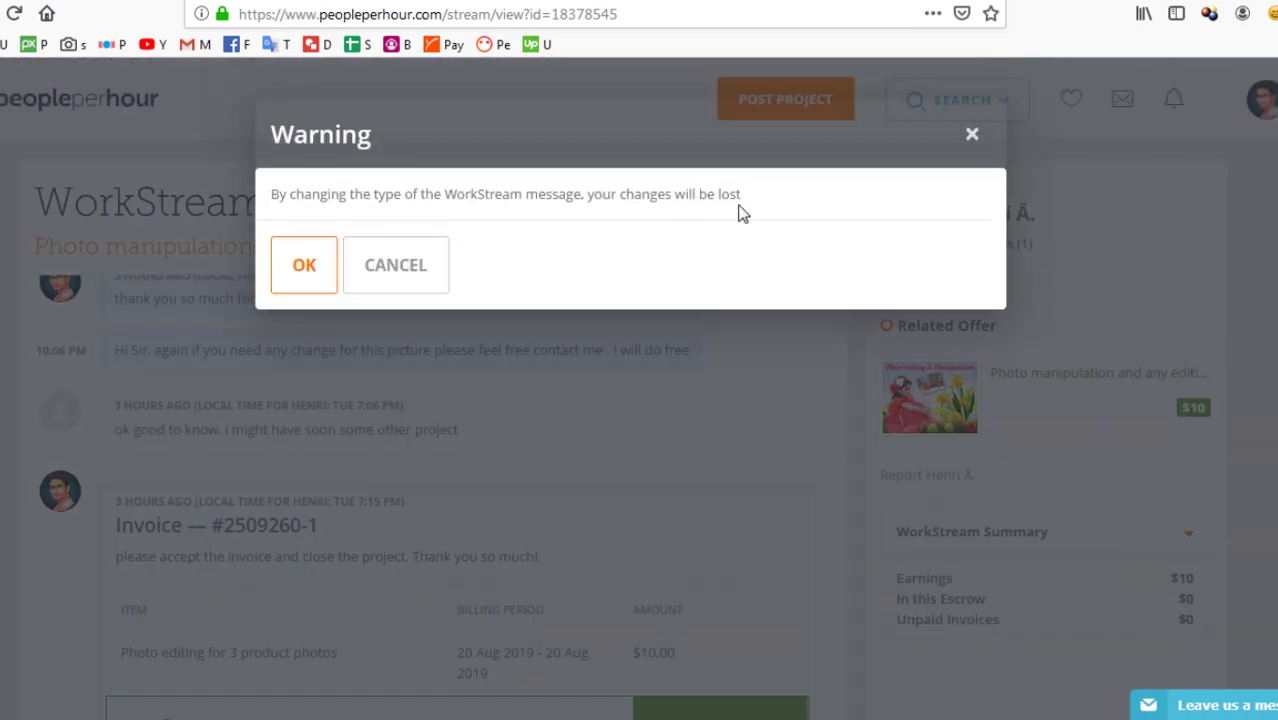
pyautogui.click(971, 135)
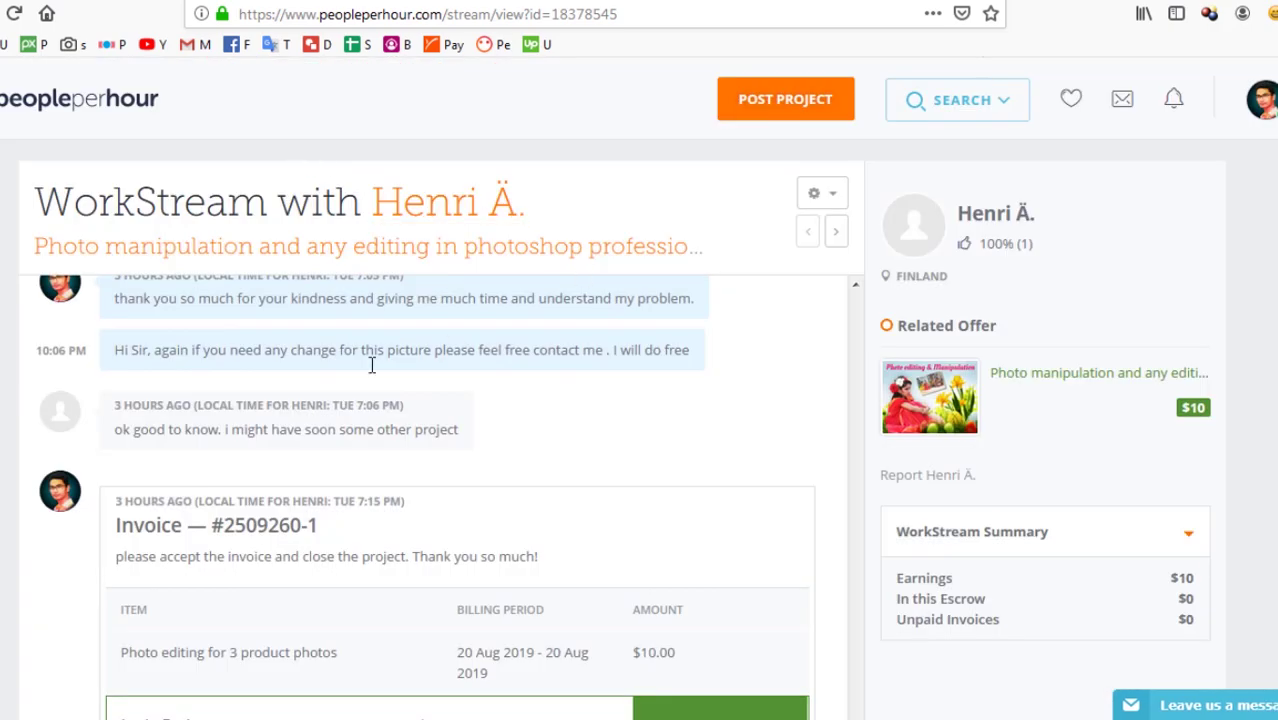
# Step: Read the payment and feedback entries at the end of the conversation and review the blank proposal form down to its send option
pyautogui.scroll(-5, 469, 580)
pyautogui.scroll(-10, 469, 575)
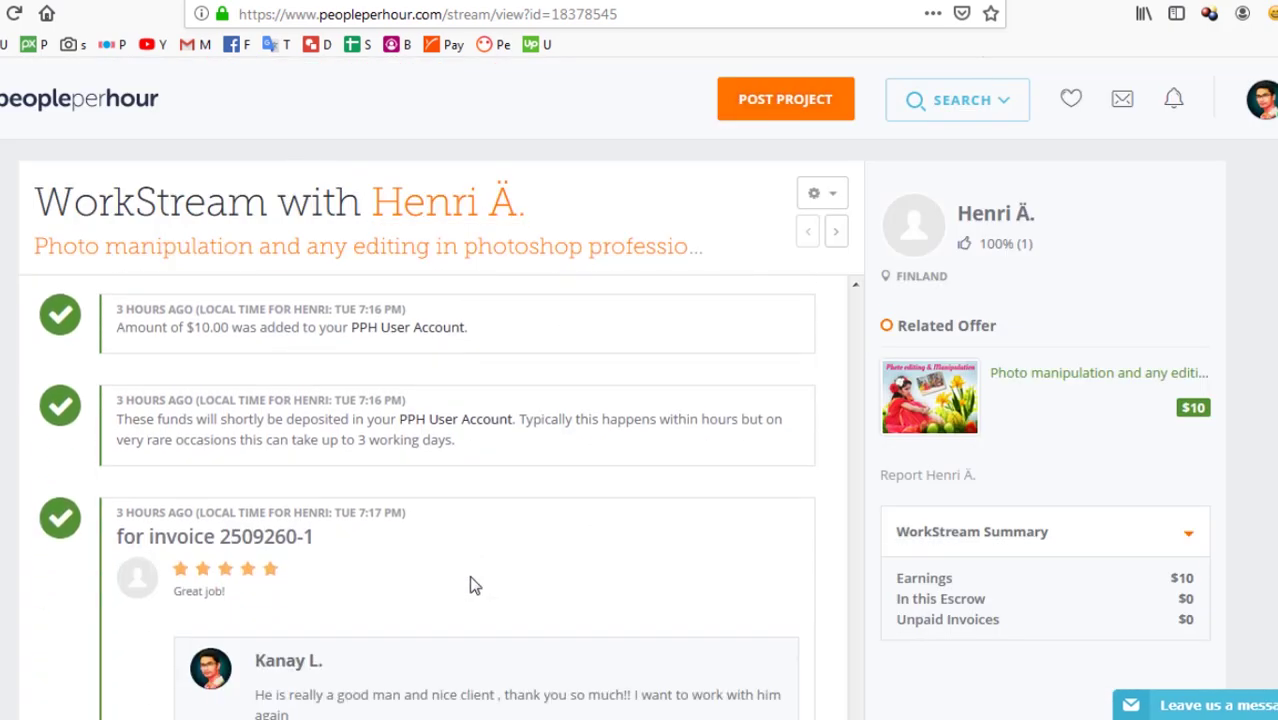
pyautogui.scroll(-5, 330, 540)
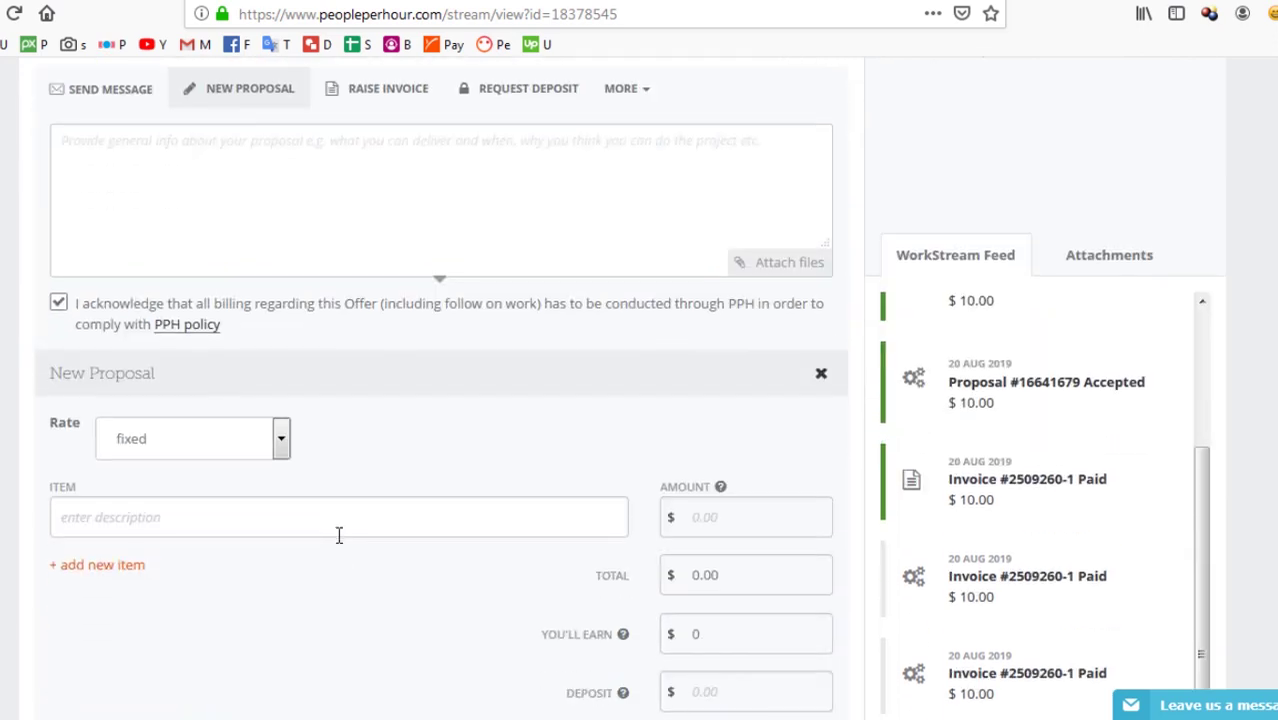
pyautogui.scroll(1, 337, 533)
pyautogui.scroll(-2, 300, 480)
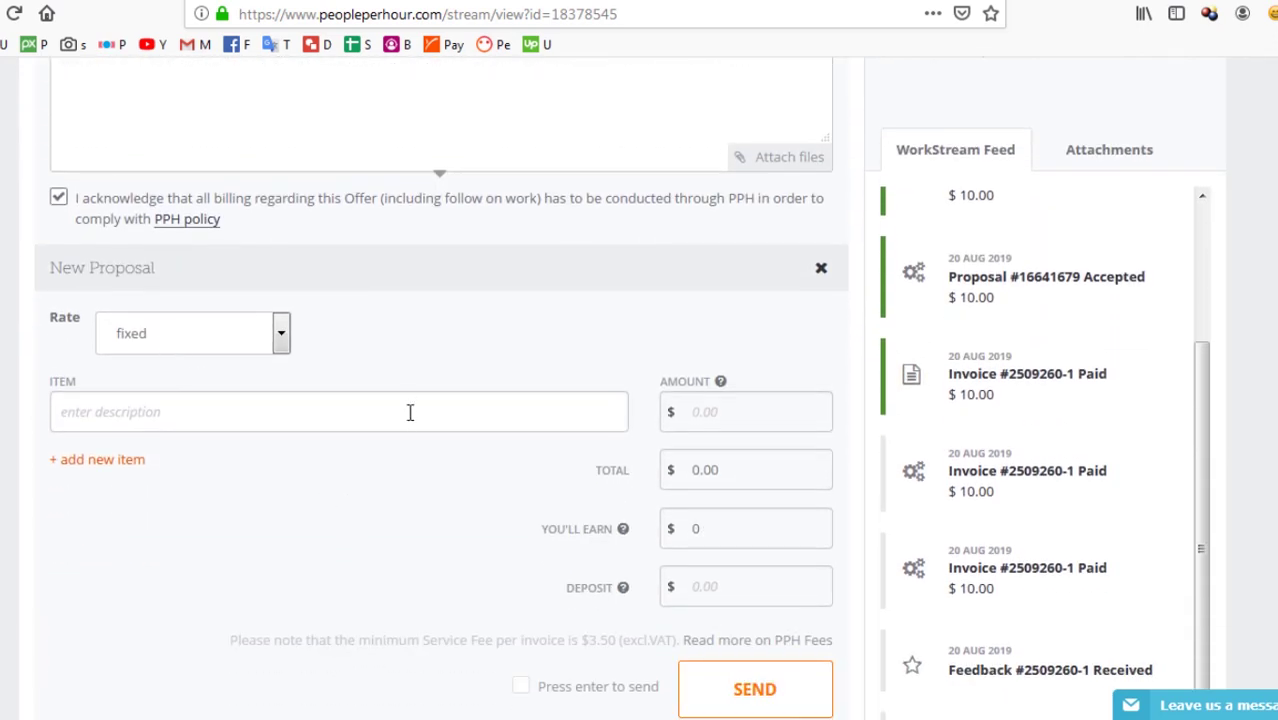
pyautogui.scroll(5, 408, 420)
pyautogui.scroll(2, 180, 360)
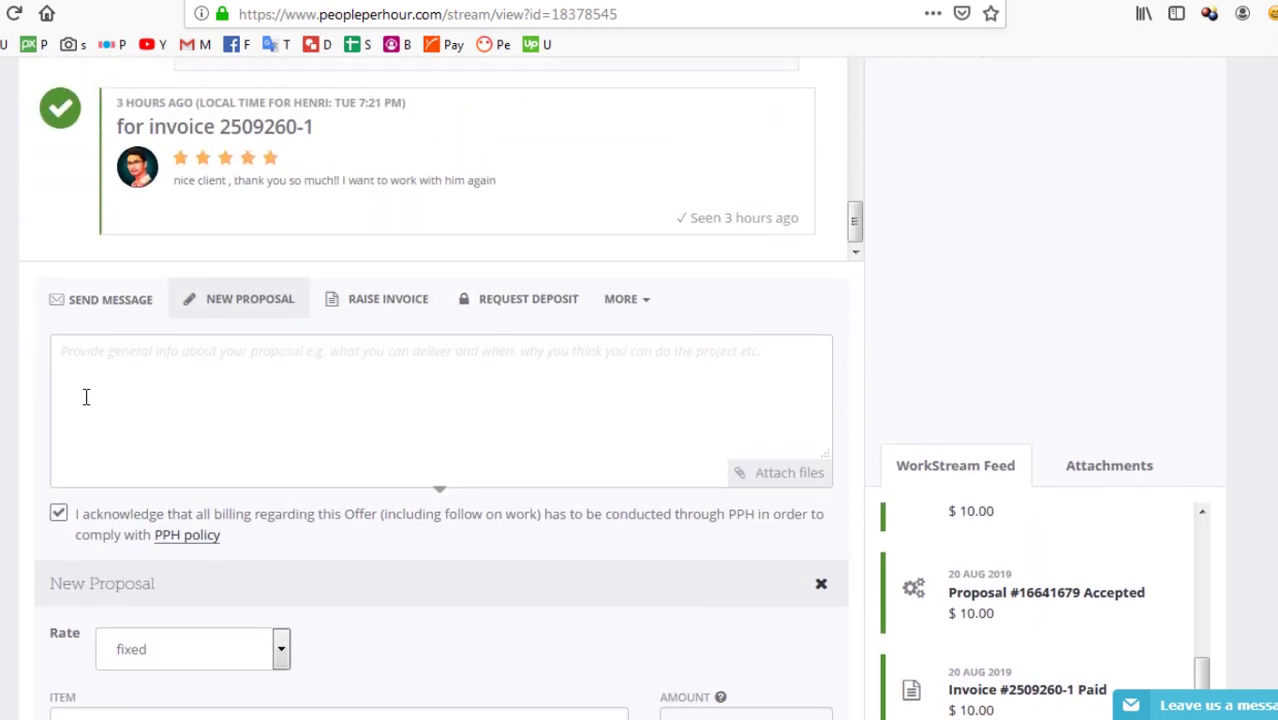
# Step: Enter the new proposal's description and item fields without filling them in, and return to the paid invoice in the conversation
pyautogui.click(134, 365)
pyautogui.scroll(-1, 380, 440)
pyautogui.scroll(-5, 385, 443)
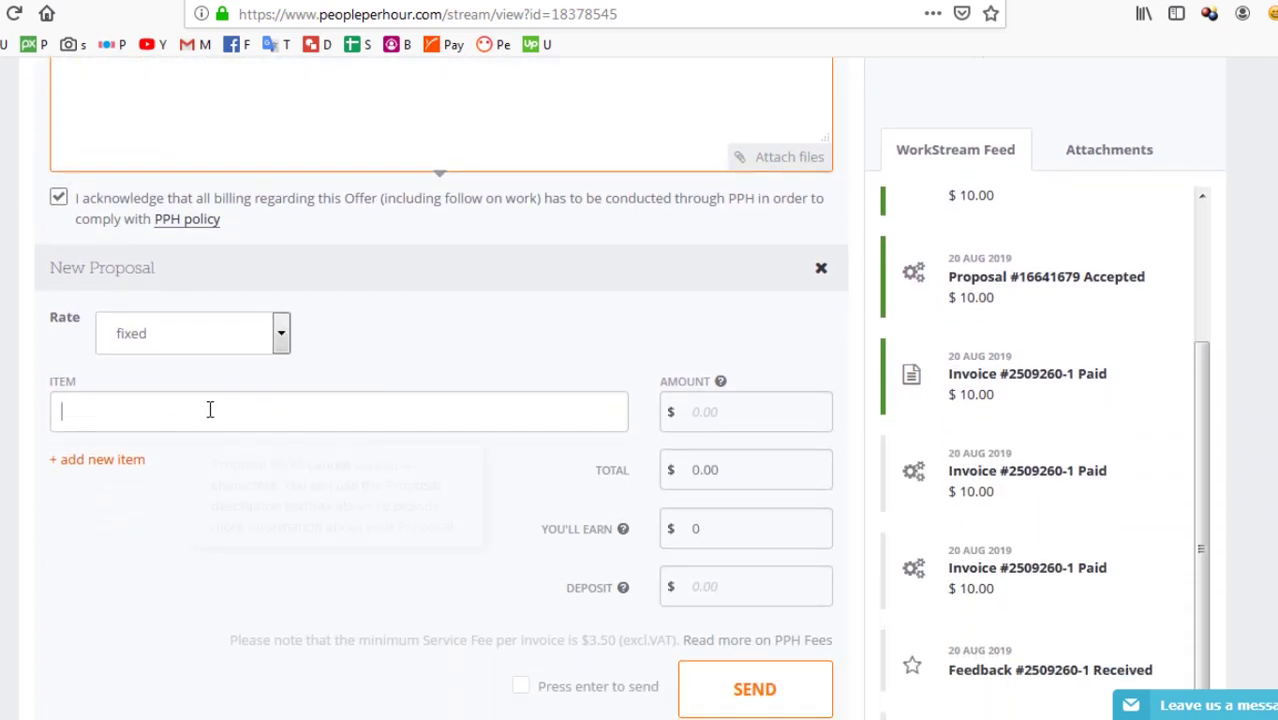
pyautogui.click(230, 411)
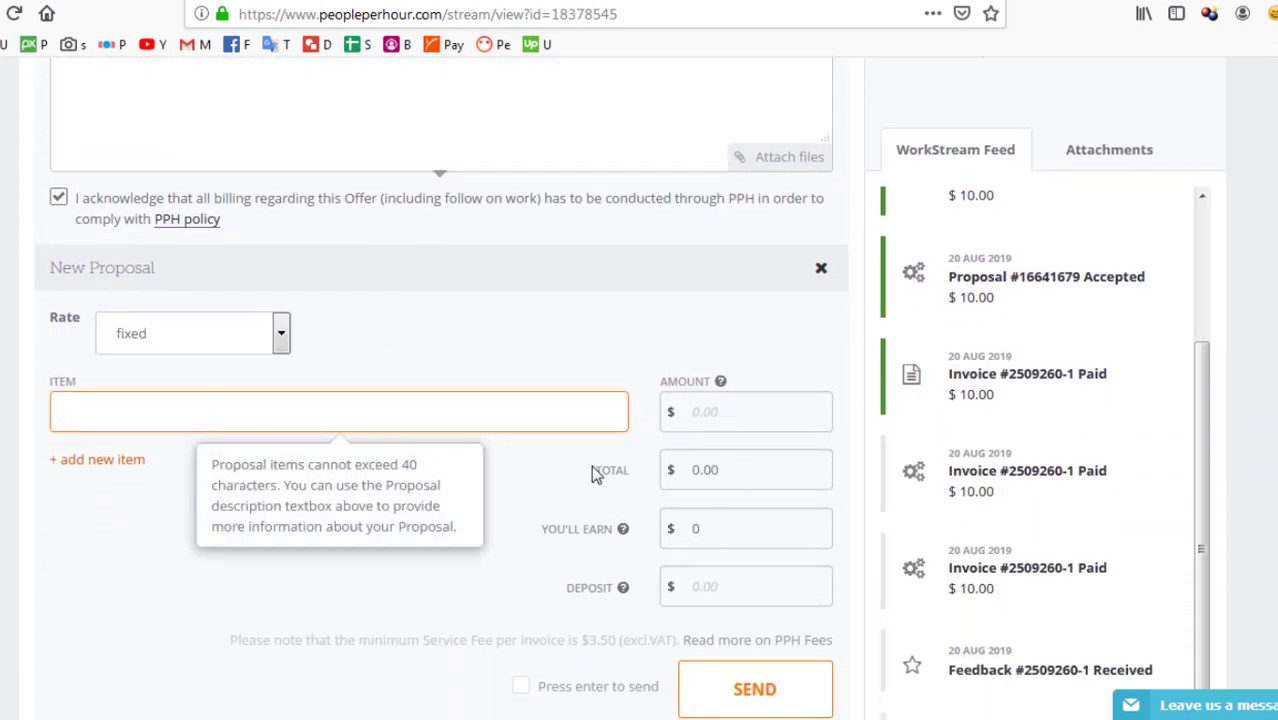
pyautogui.scroll(10, 577, 360)
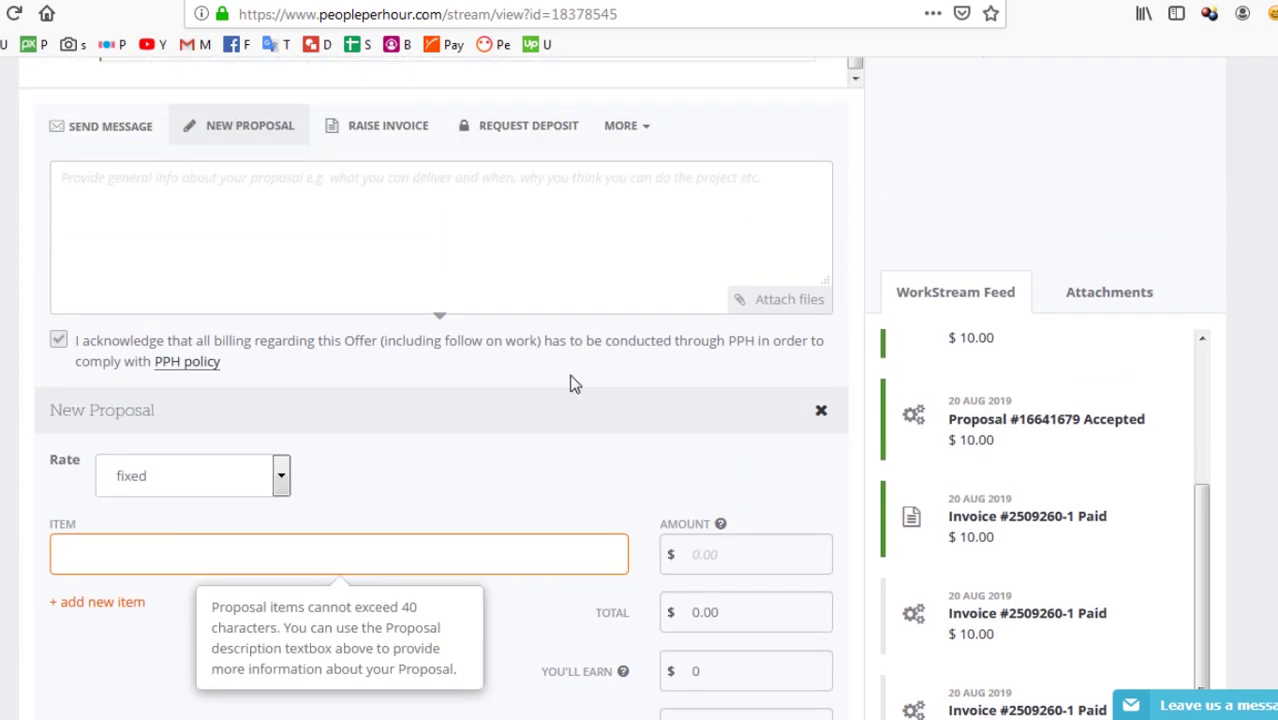
pyautogui.scroll(3, 590, 430)
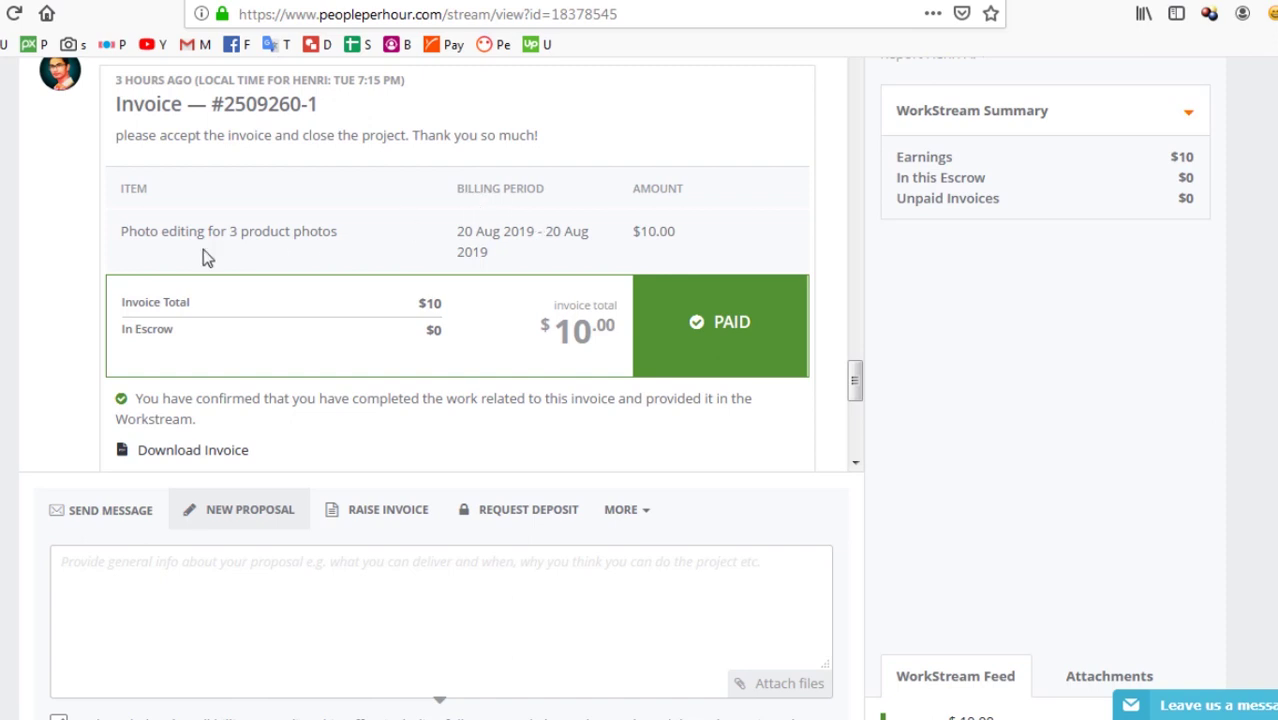
# Step: Highlight the invoice item "Photo editing for 3 product photos" and check the invoice's payment status and the payment entries below it
pyautogui.moveTo(121, 232); pyautogui.dragTo(340, 227)
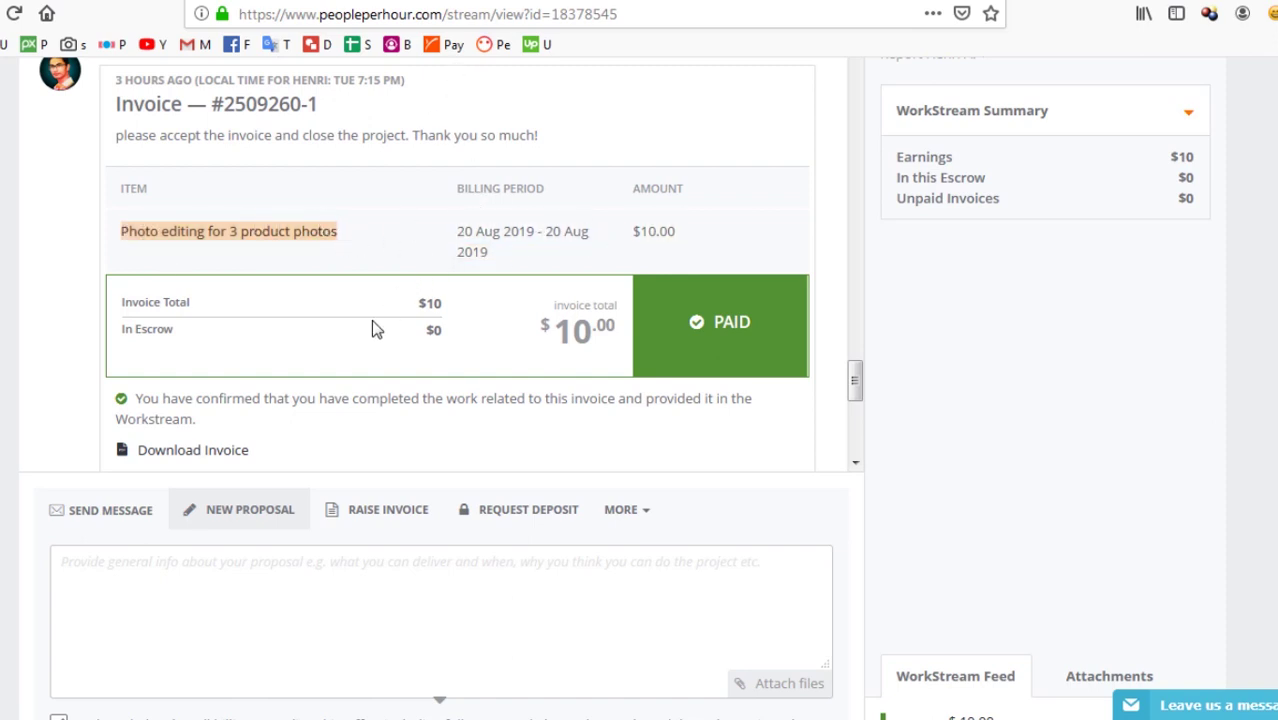
pyautogui.scroll(-3, 145, 365)
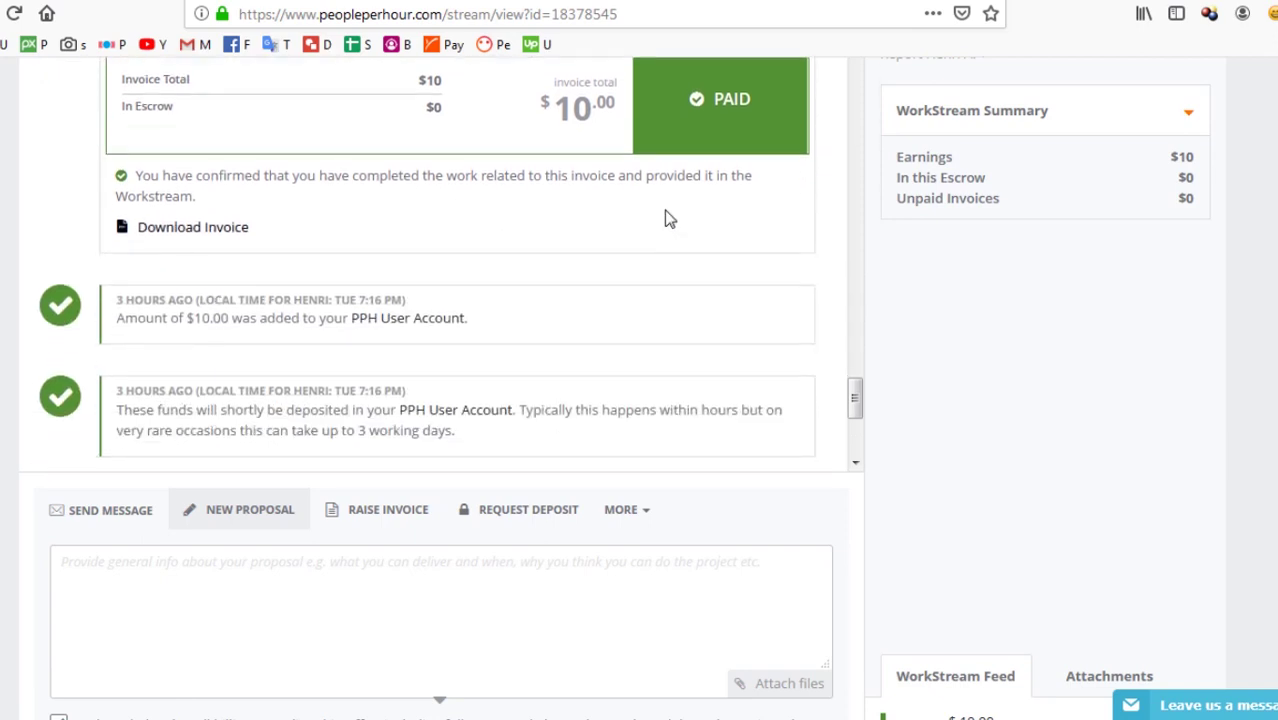
pyautogui.scroll(2, 700, 220)
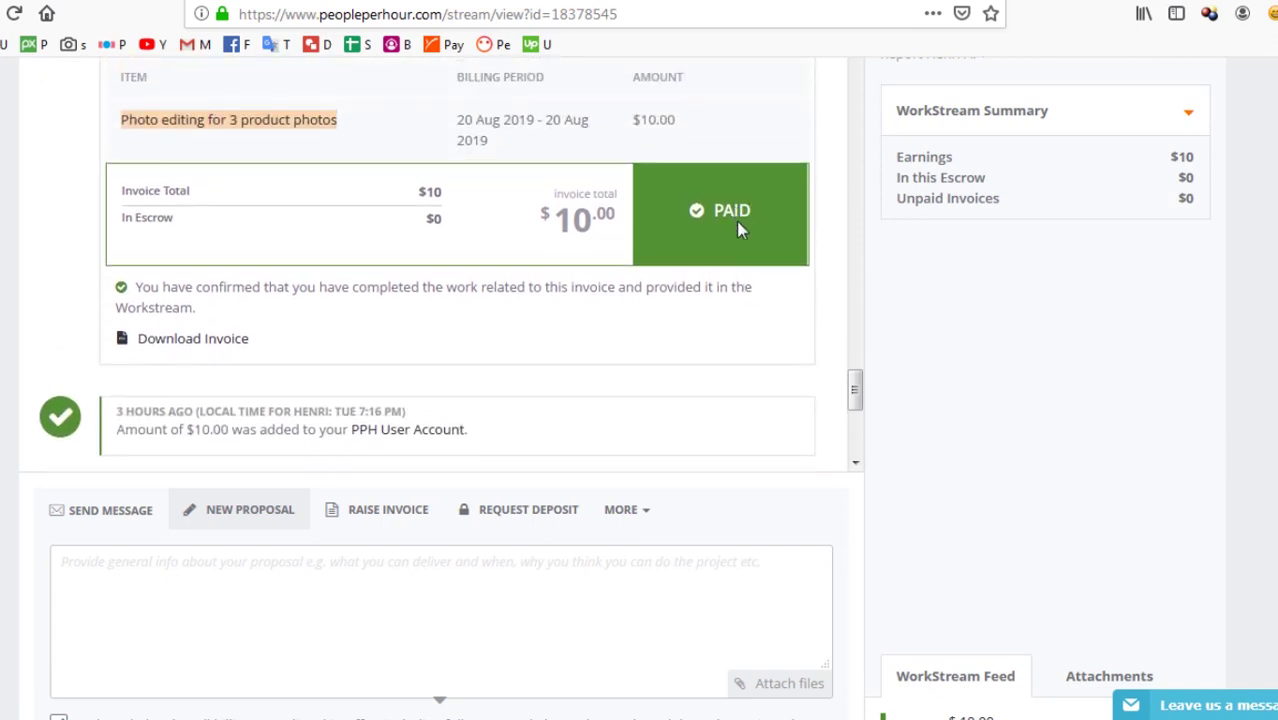
pyautogui.scroll(-2, 625, 274)
pyautogui.scroll(-3, 208, 317)
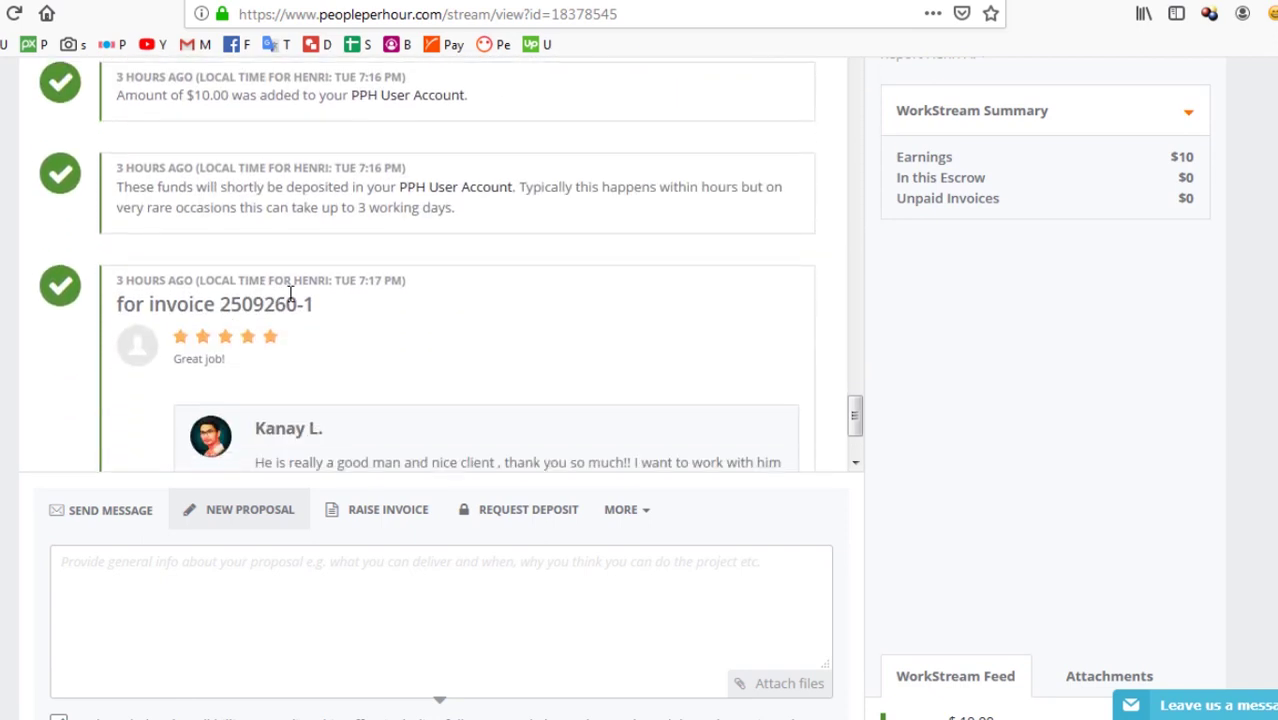
# Step: Read the client's and freelancer's feedback entries for the invoice and highlight the final review at the end of the conversation
pyautogui.scroll(-2, 206, 314)
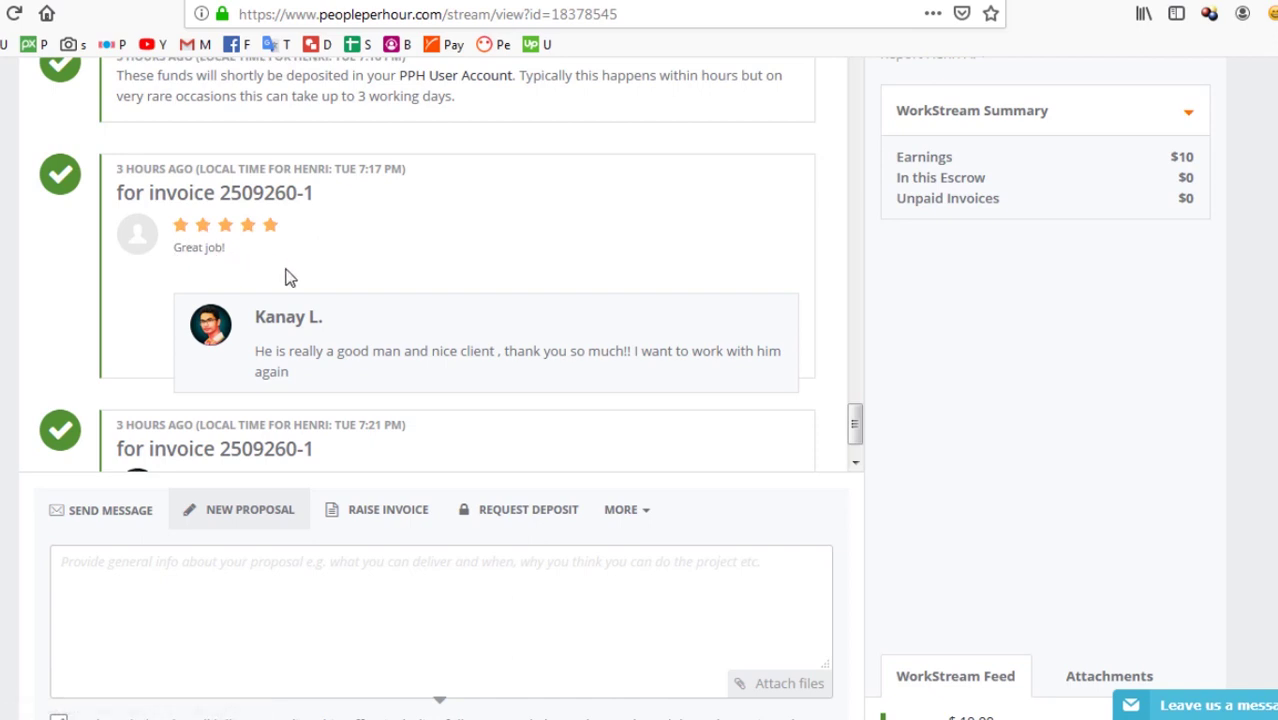
pyautogui.scroll(-2, 287, 277)
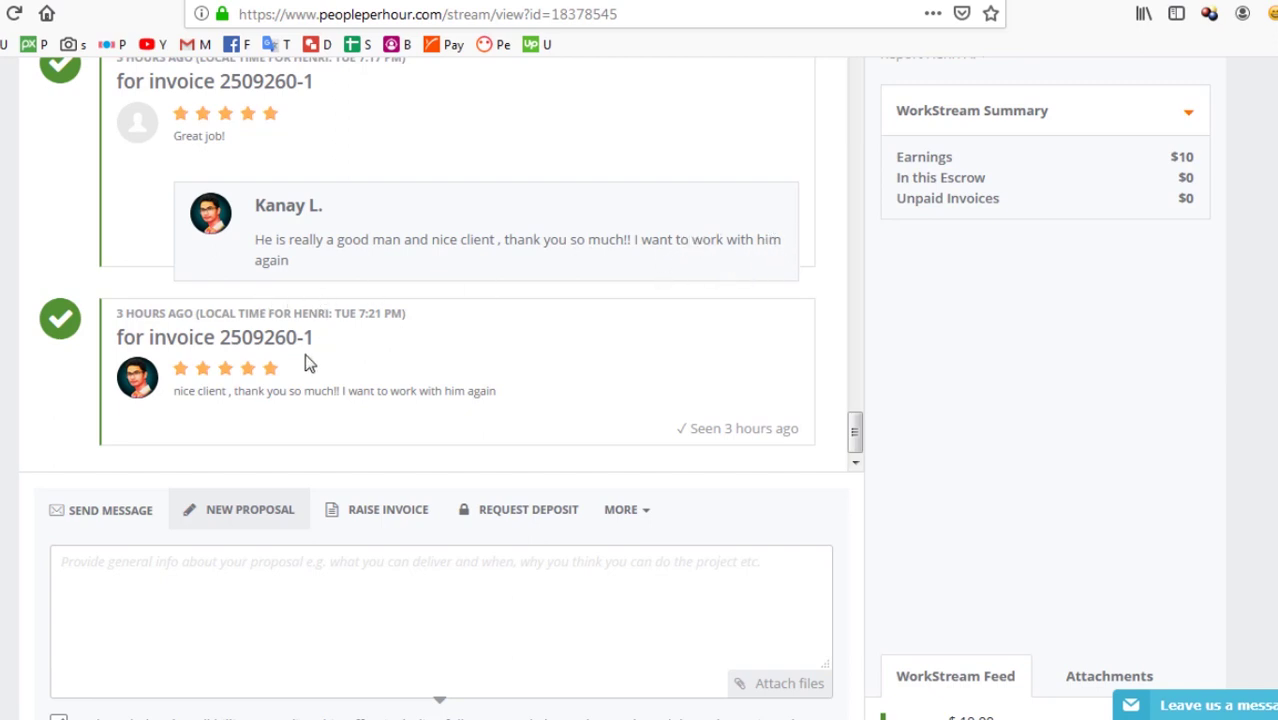
pyautogui.scroll(-3, 305, 350)
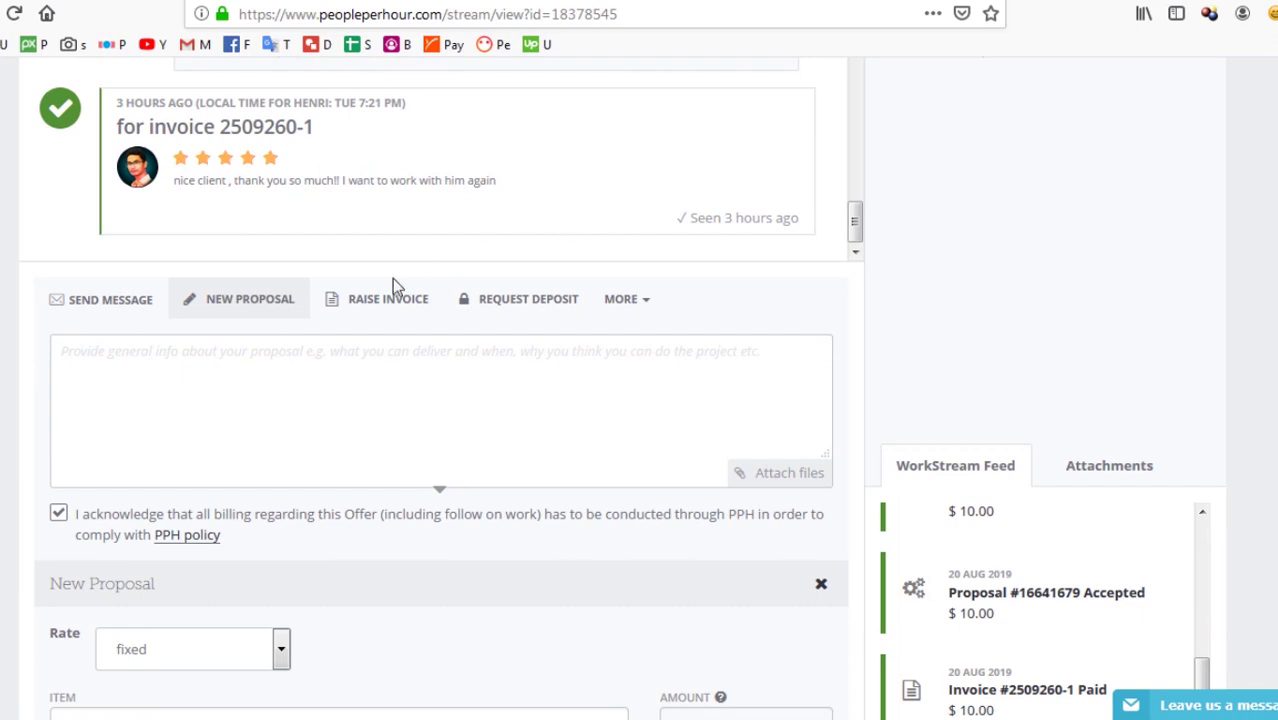
pyautogui.click(320, 356)
pyautogui.scroll(3, 751, 160)
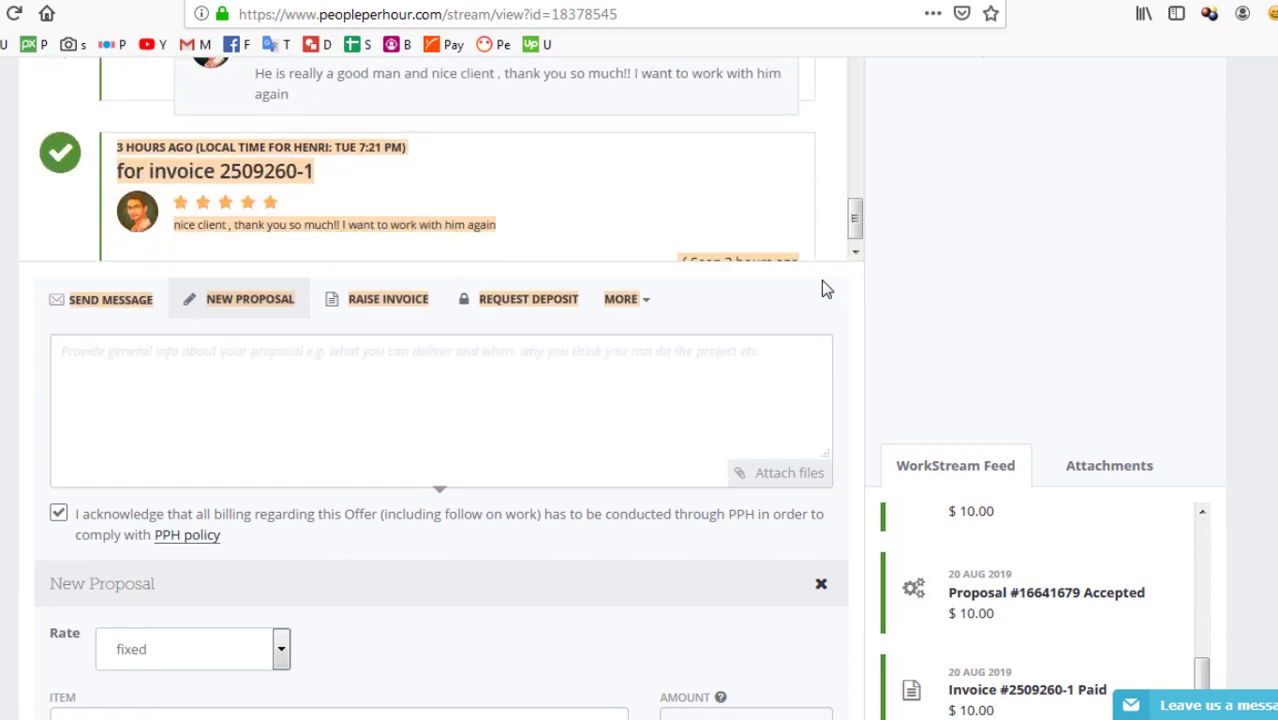
# Step: Go back through the conversation to the early messages where the price of the job is agreed
pyautogui.scroll(10, 775, 309)
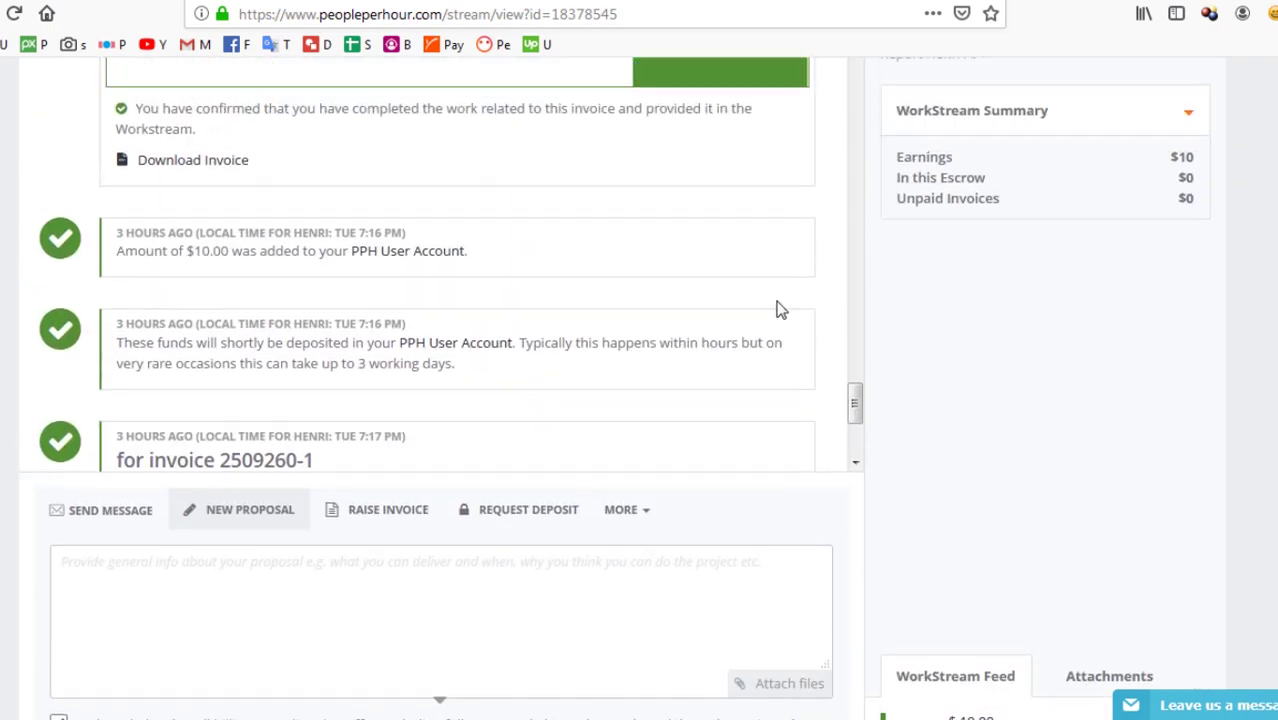
pyautogui.scroll(10, 771, 309)
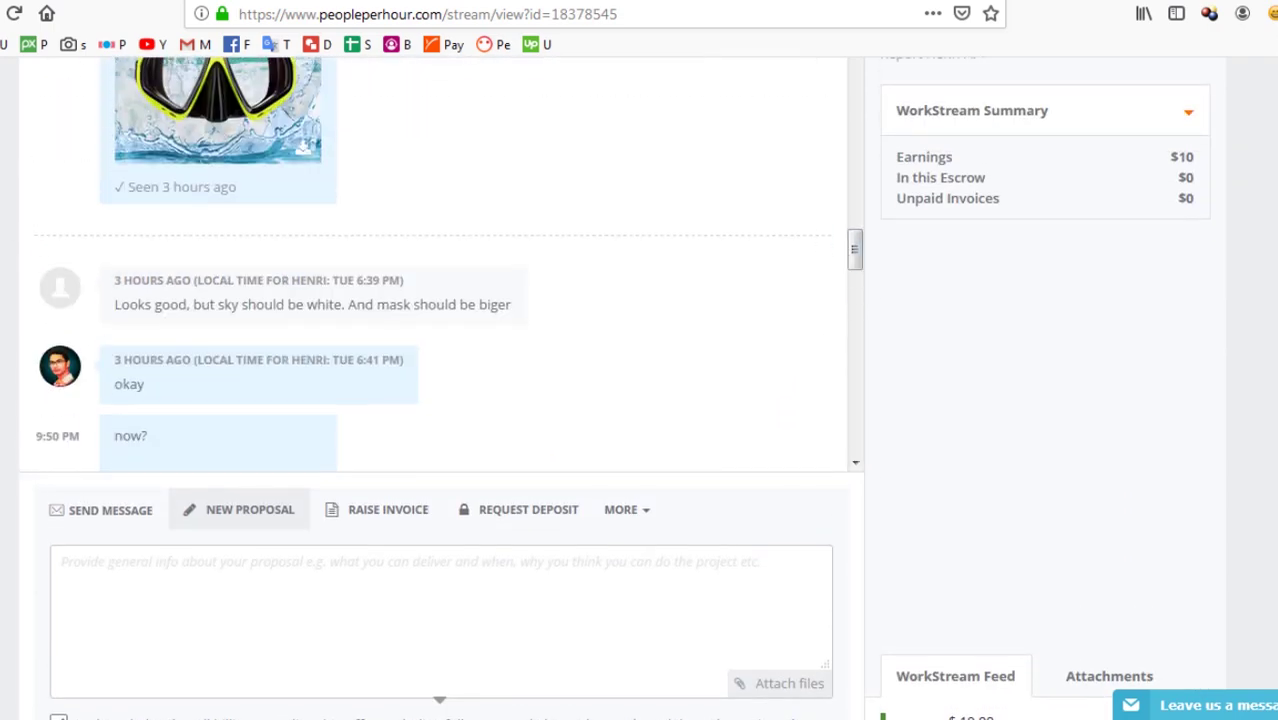
pyautogui.scroll(10, 645, 375)
pyautogui.scroll(5, 658, 395)
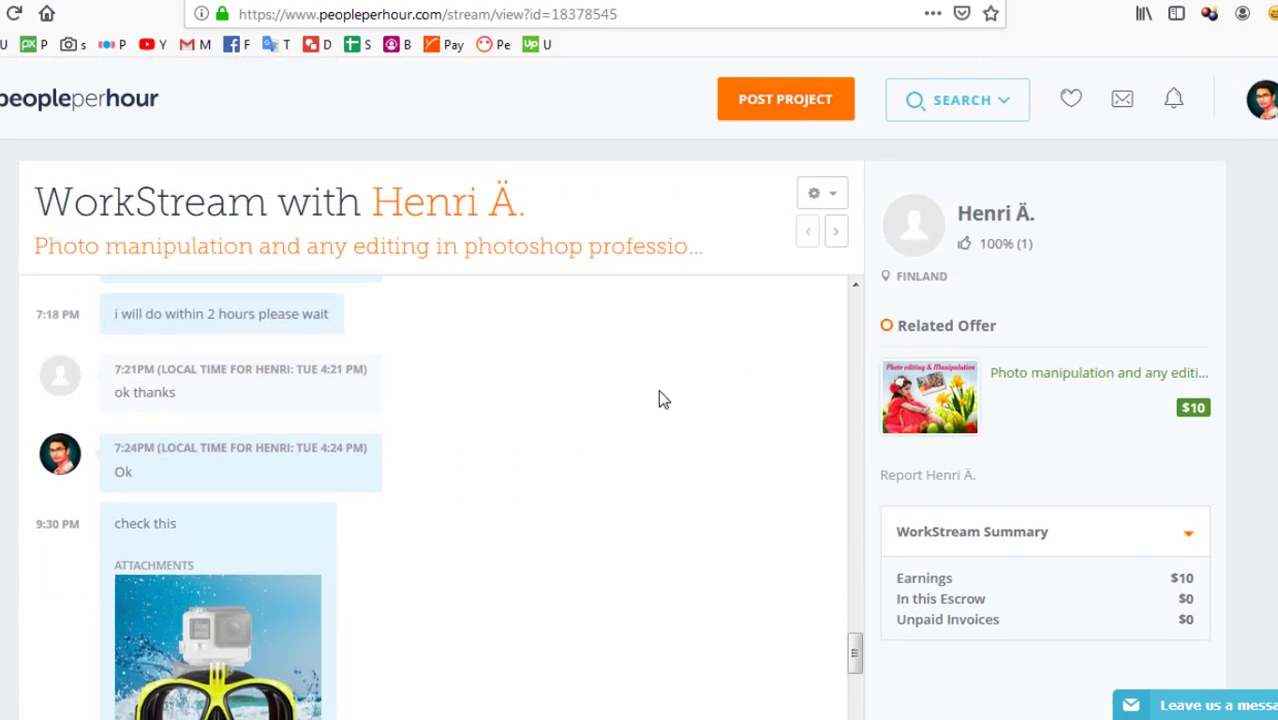
pyautogui.scroll(15, 659, 392)
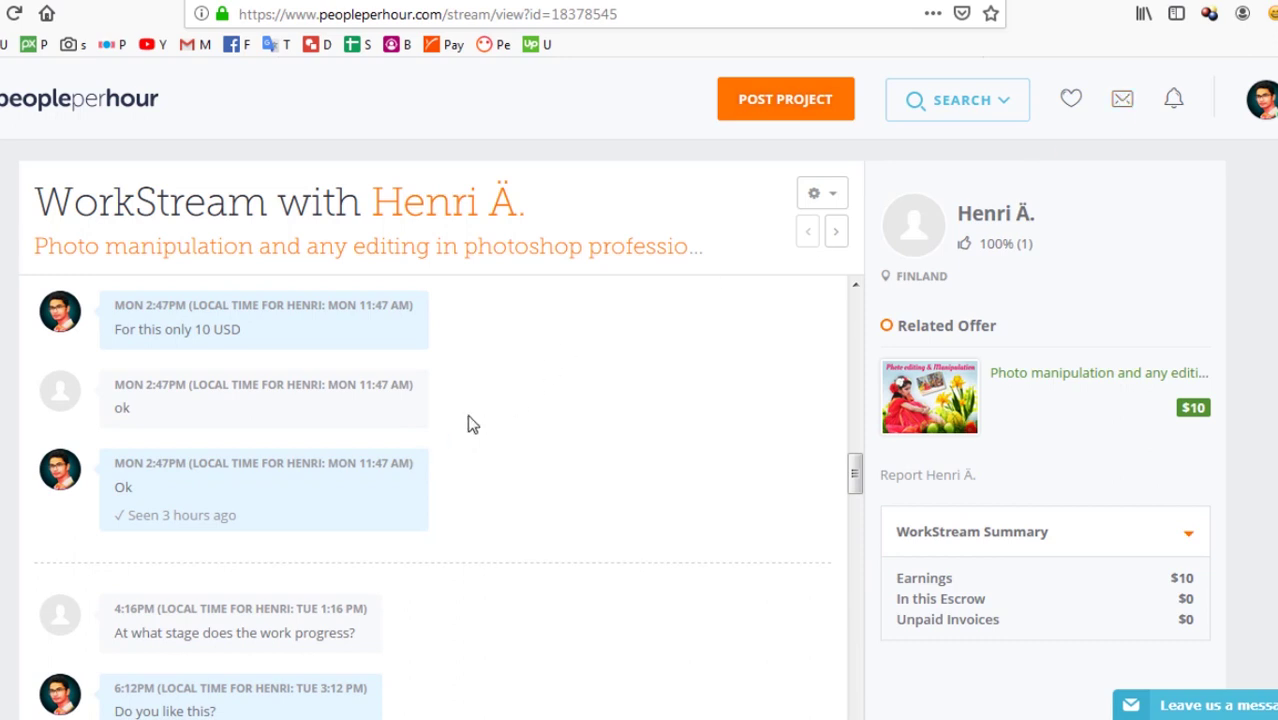
# Step: Review the draft images and the client's revision requests, continuing past the accepted proposal to the delivered mask-with-camera image
pyautogui.scroll(-3, 500, 420)
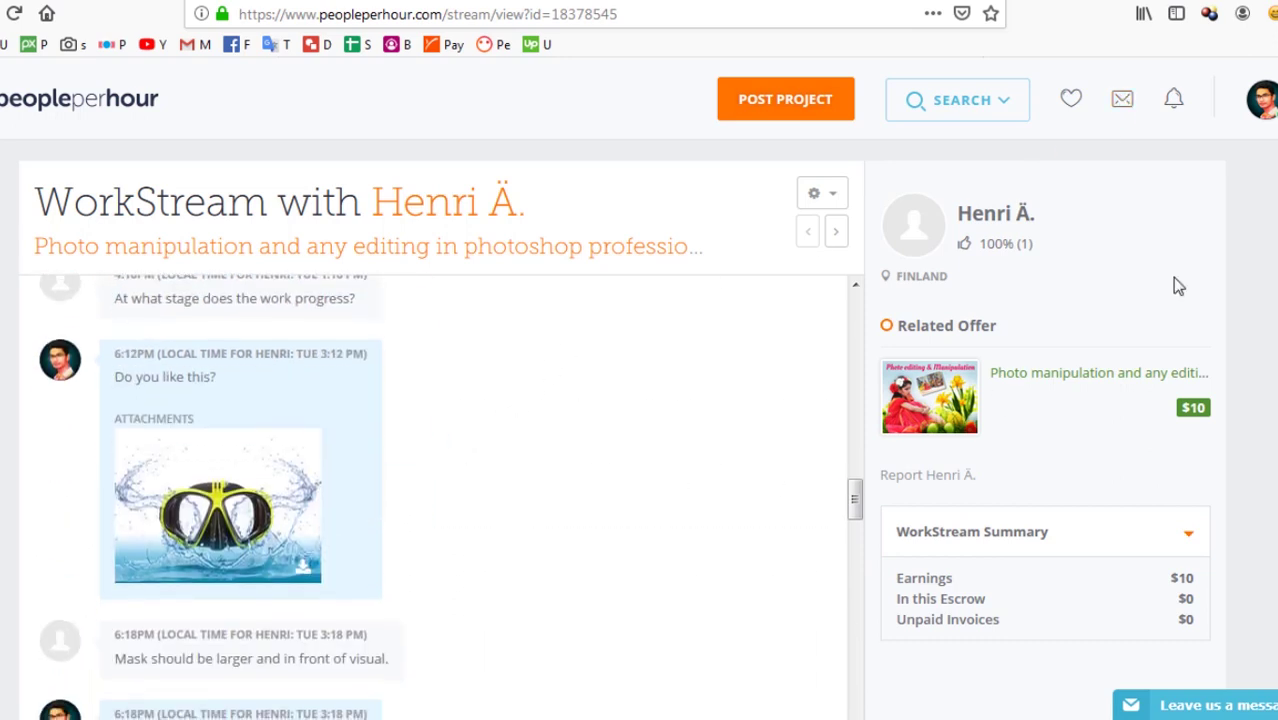
pyautogui.scroll(-5, 551, 455)
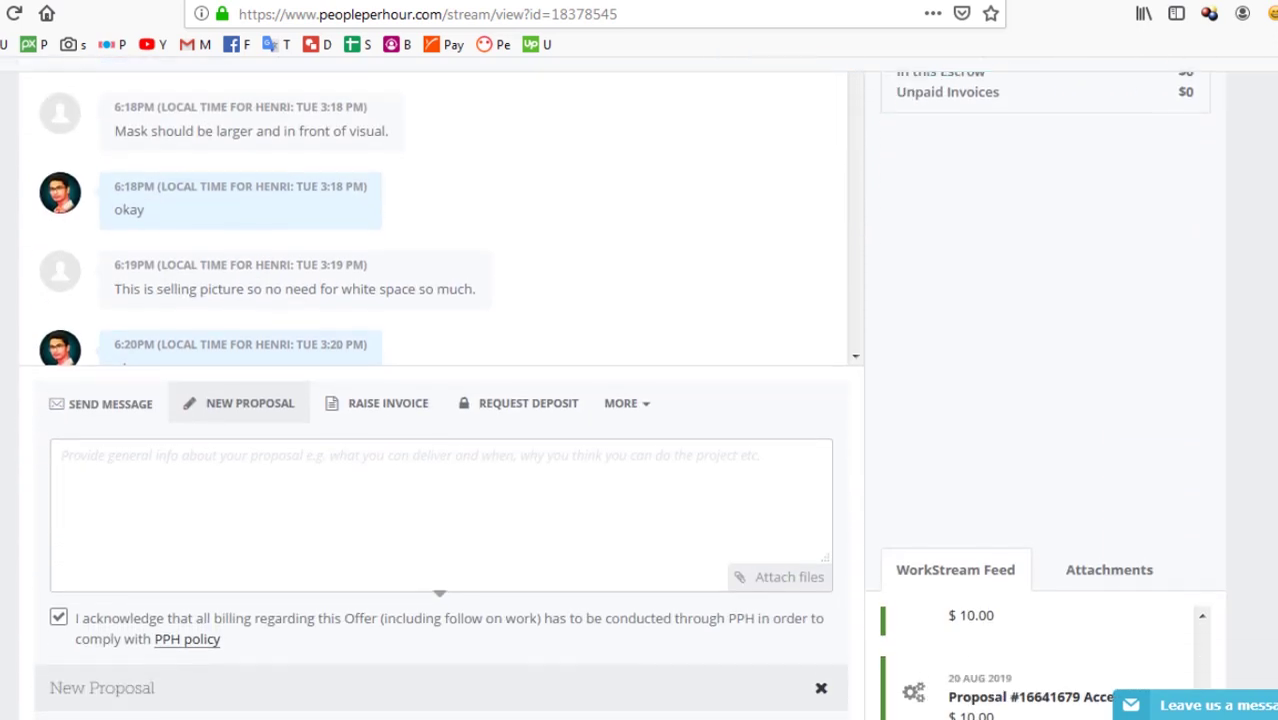
pyautogui.scroll(-2, 425, 283)
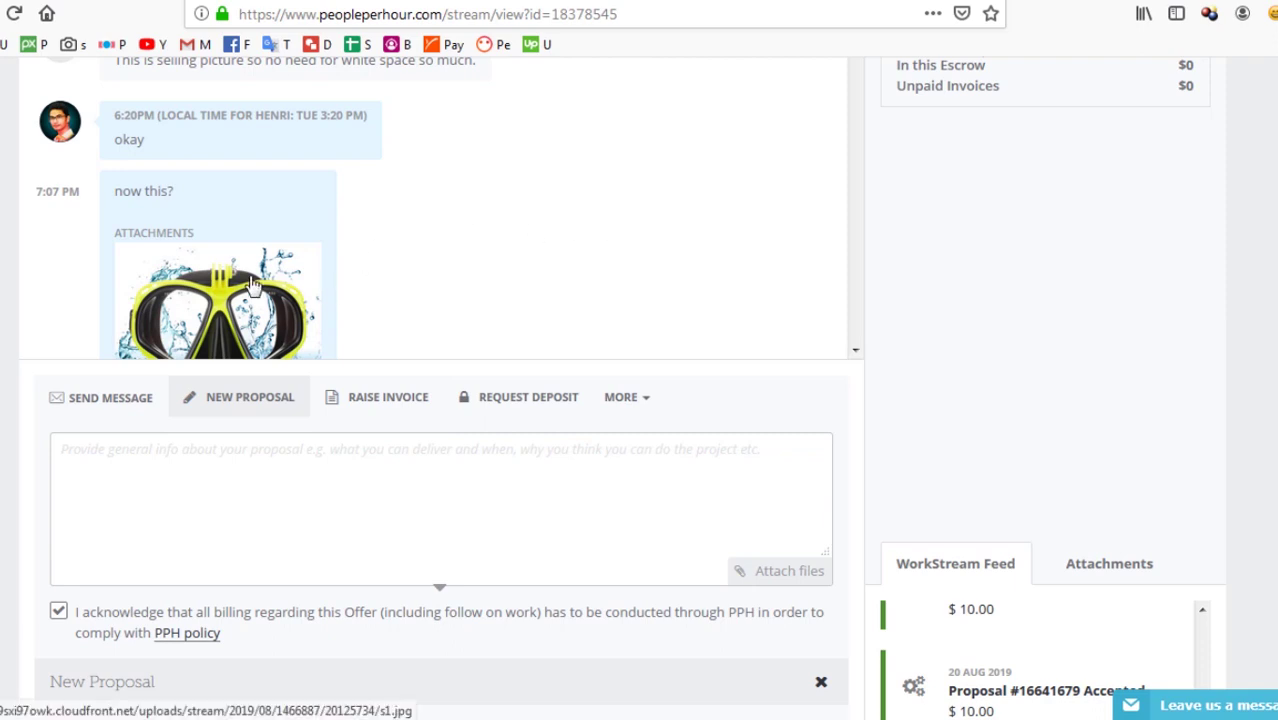
pyautogui.scroll(-3, 255, 280)
pyautogui.scroll(-10, 258, 272)
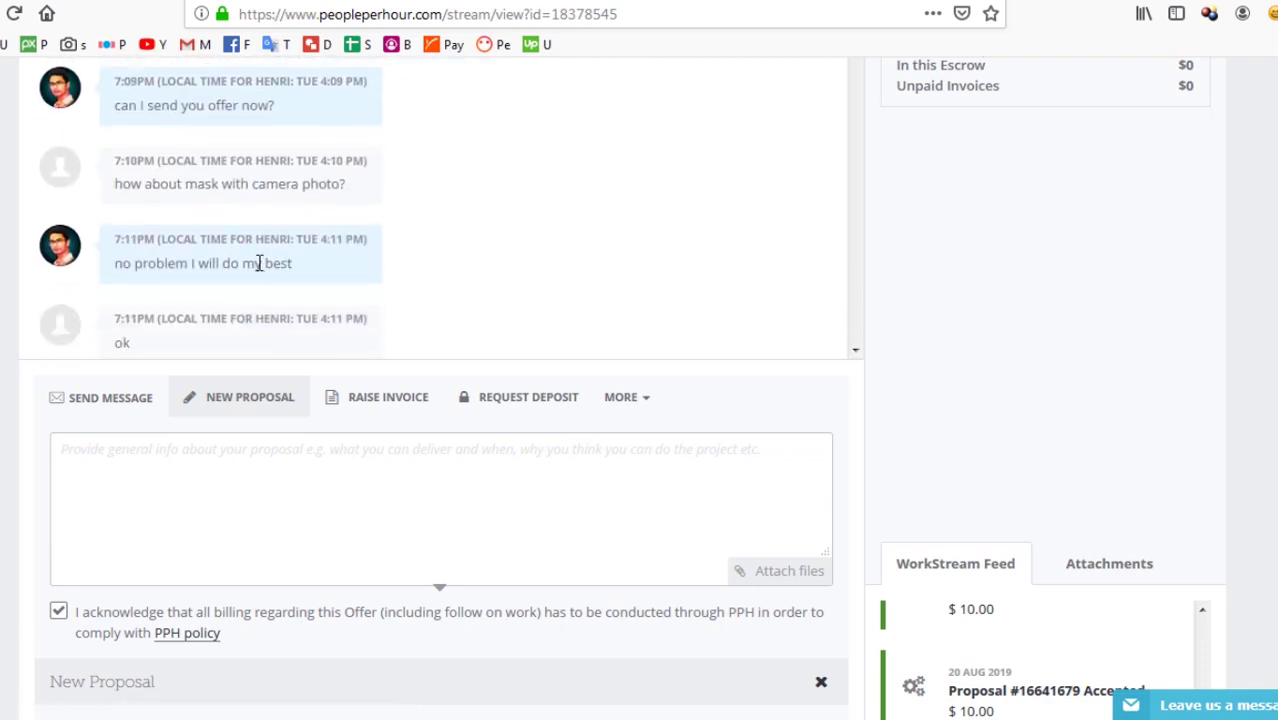
pyautogui.scroll(-10, 271, 229)
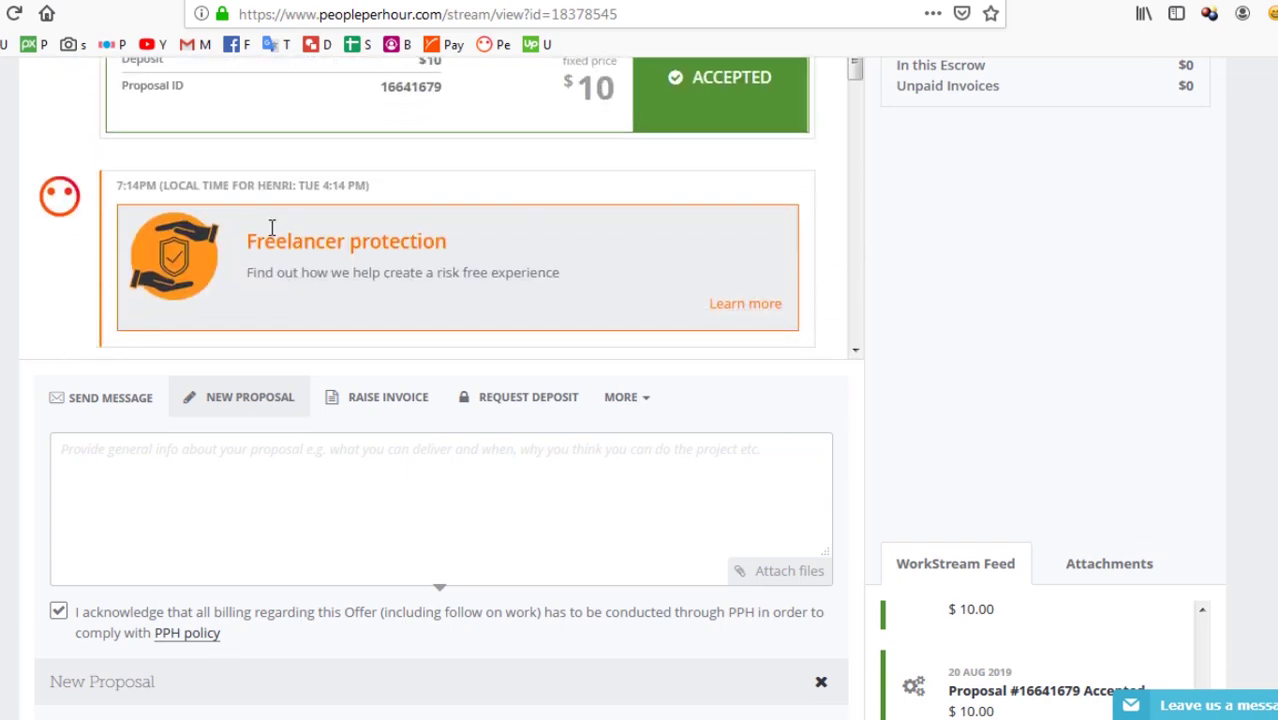
pyautogui.scroll(-8, 433, 236)
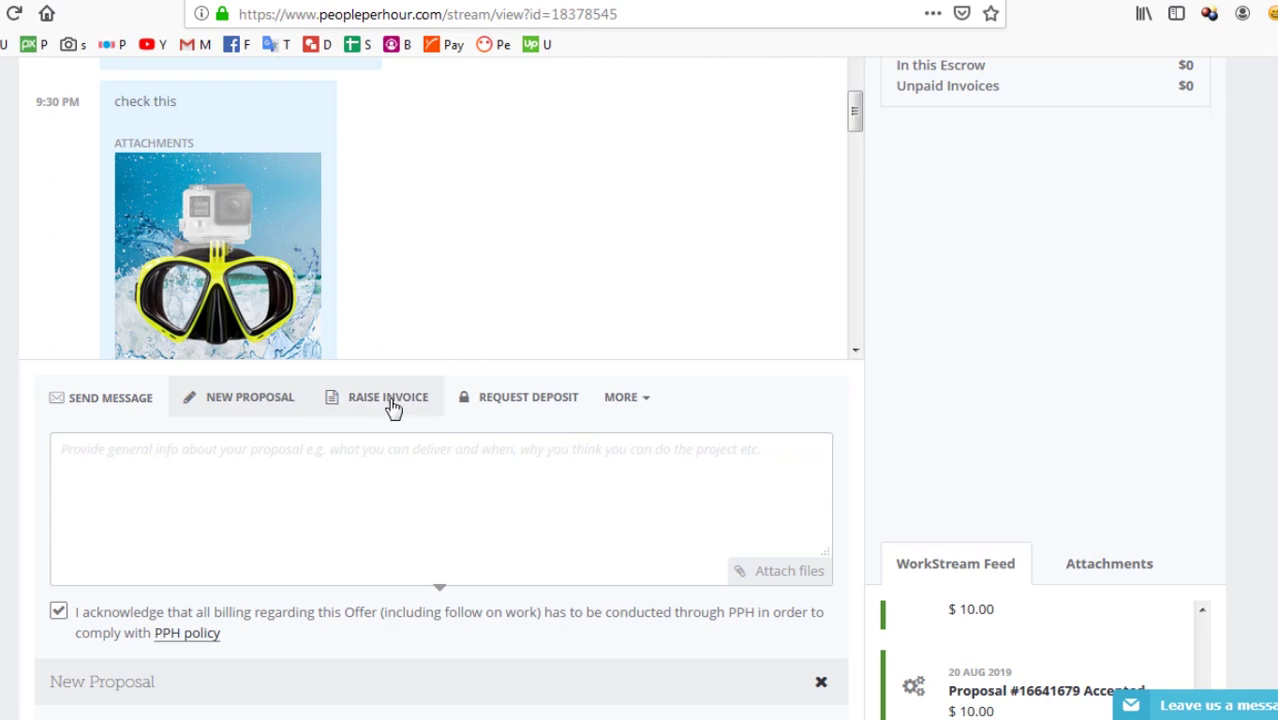
# Step: Return to the accepted proposal, reread the messages leading up to it, and highlight its fixed price
pyautogui.scroll(2, 448, 240)
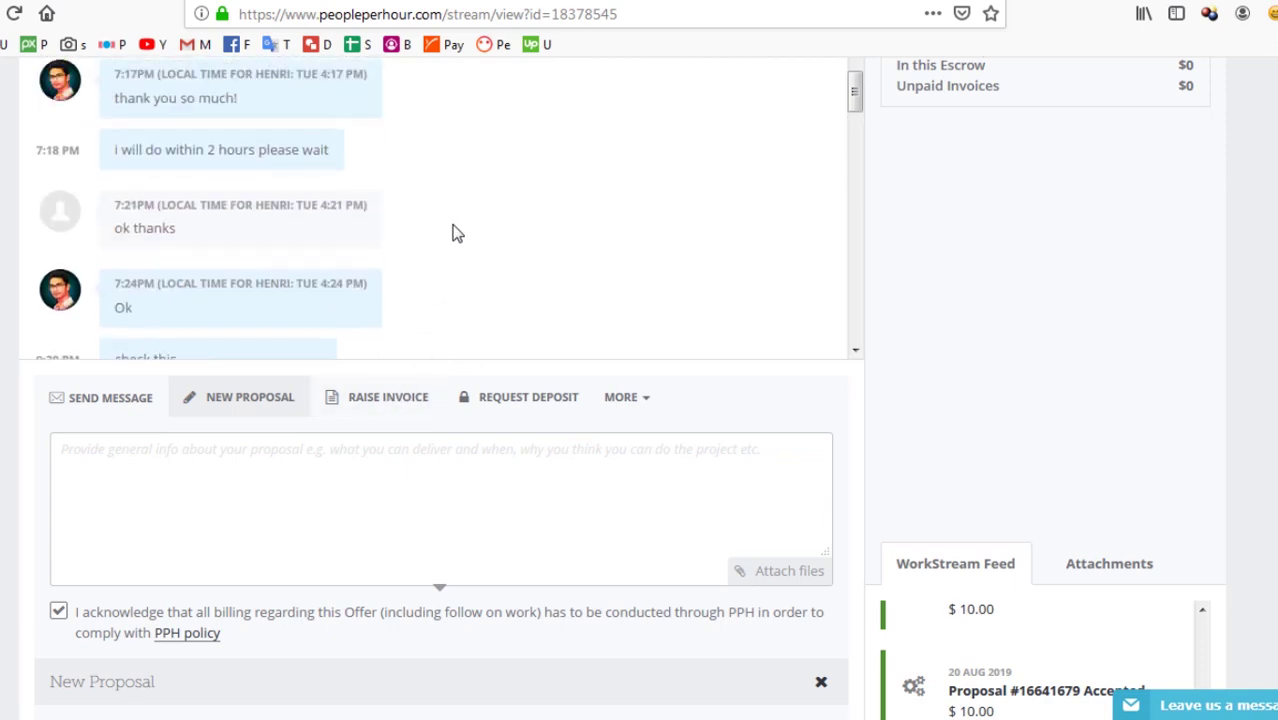
pyautogui.scroll(6, 452, 233)
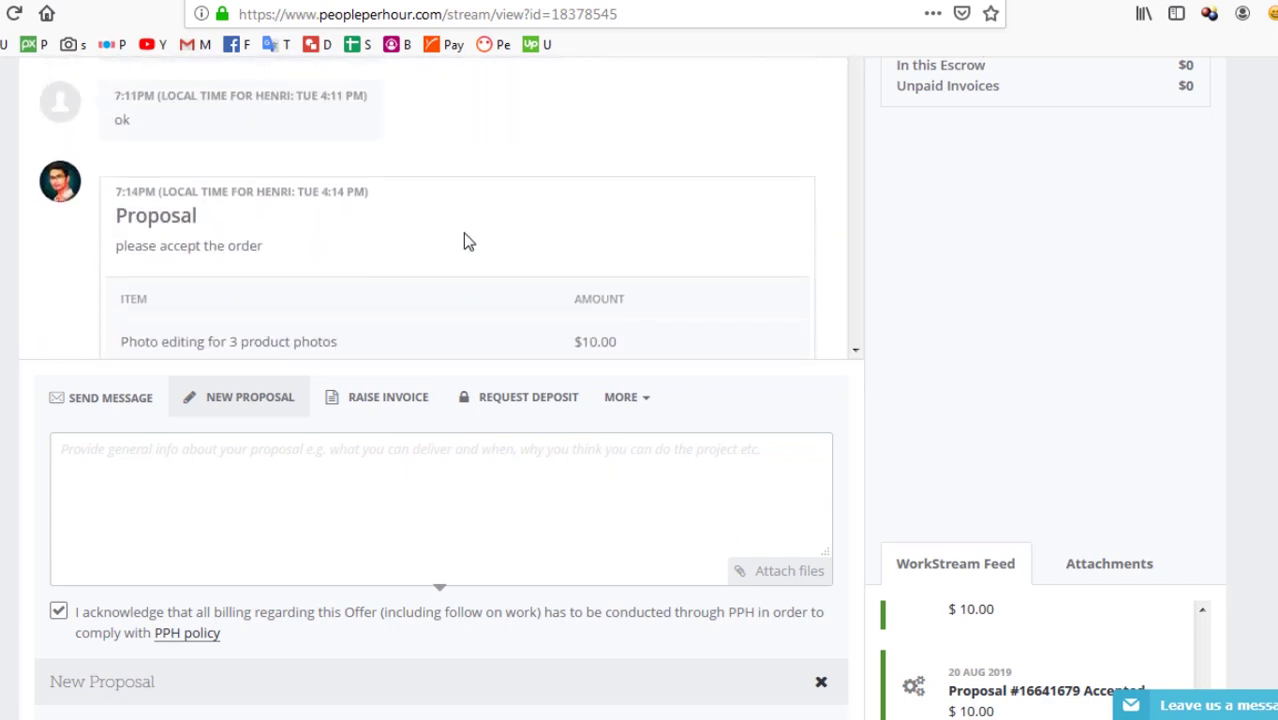
pyautogui.scroll(3, 394, 234)
pyautogui.scroll(3, 420, 250)
pyautogui.scroll(-2, 451, 291)
pyautogui.scroll(-3, 452, 292)
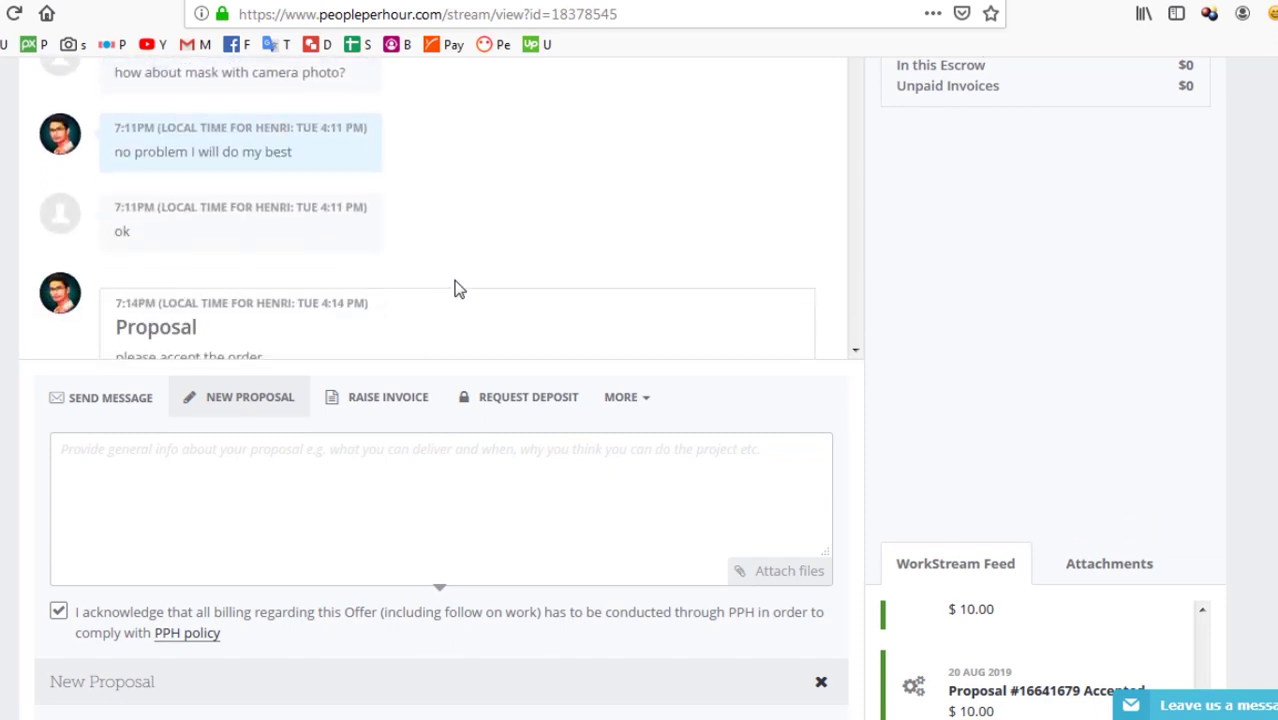
pyautogui.scroll(-3, 455, 289)
pyautogui.scroll(-3, 485, 268)
pyautogui.scroll(-3, 481, 268)
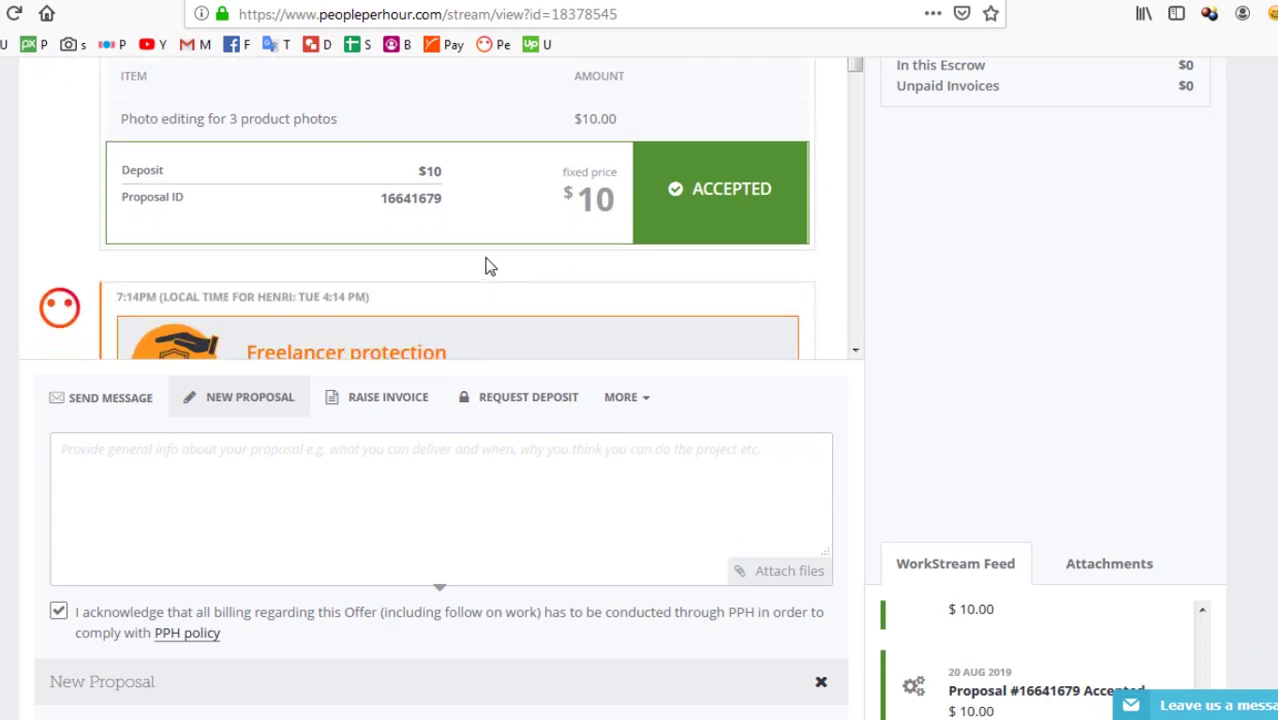
pyautogui.scroll(3, 490, 266)
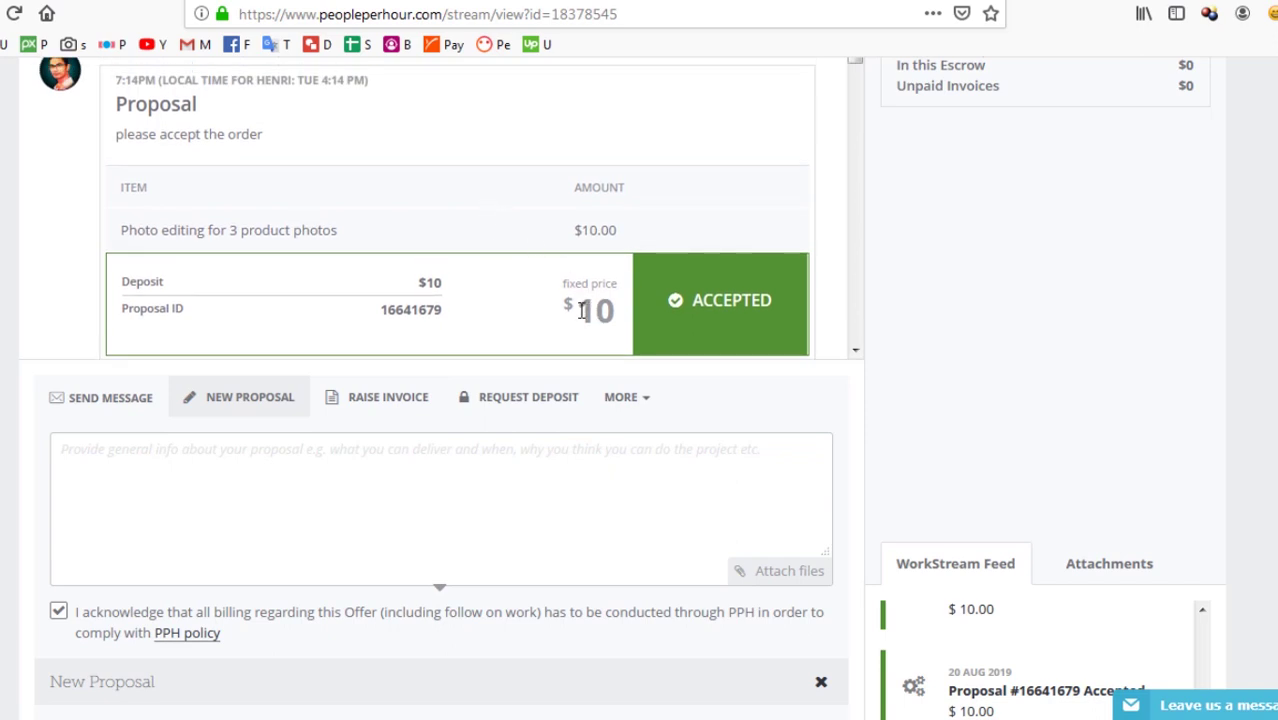
pyautogui.doubleClick(614, 312)
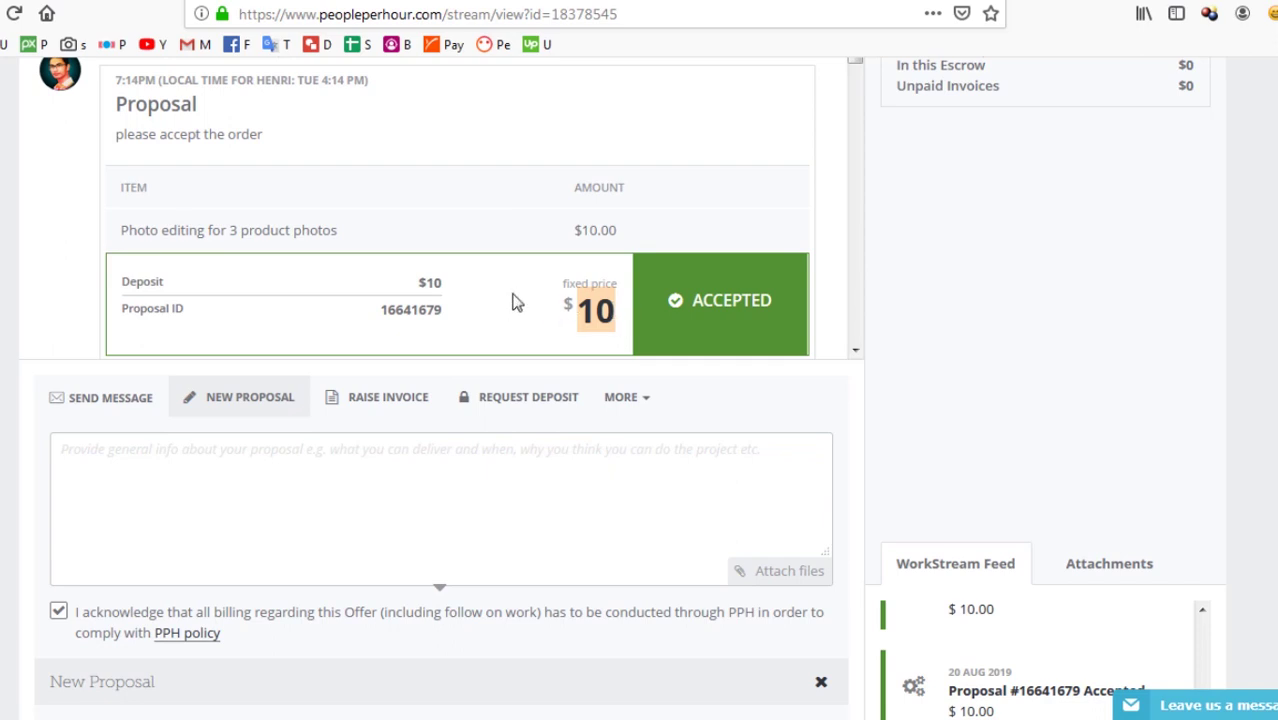
# Step: Examine the client's escrow deposit entry together with the proposal before it and the delivery messages after it
pyautogui.scroll(-2, 512, 278)
pyautogui.scroll(-2, 512, 278)
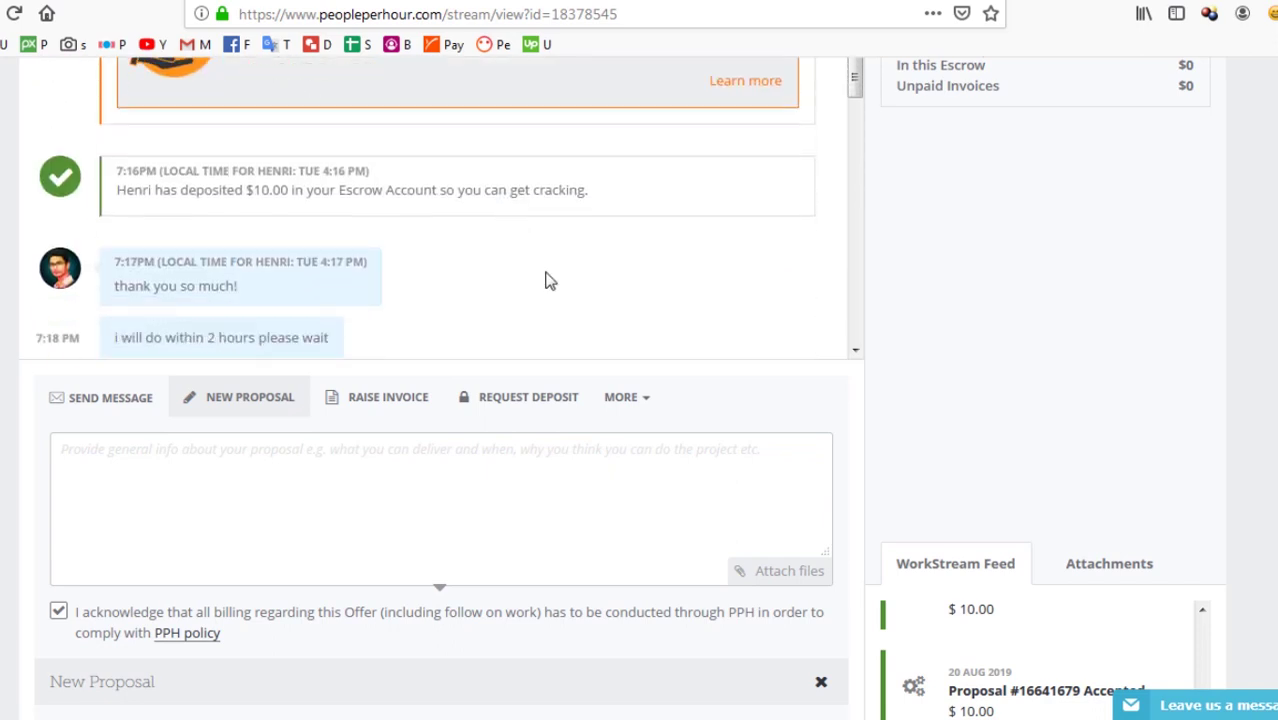
pyautogui.scroll(-3, 545, 280)
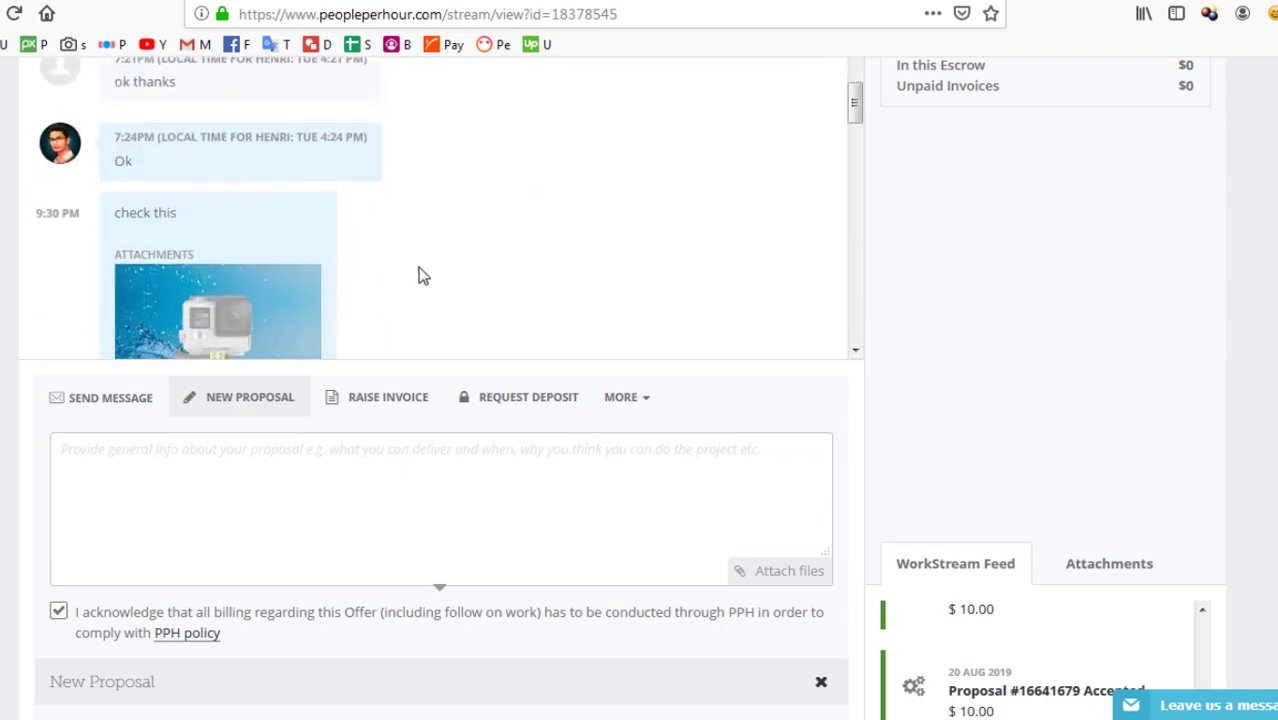
pyautogui.scroll(3, 402, 204)
pyautogui.scroll(4, 405, 205)
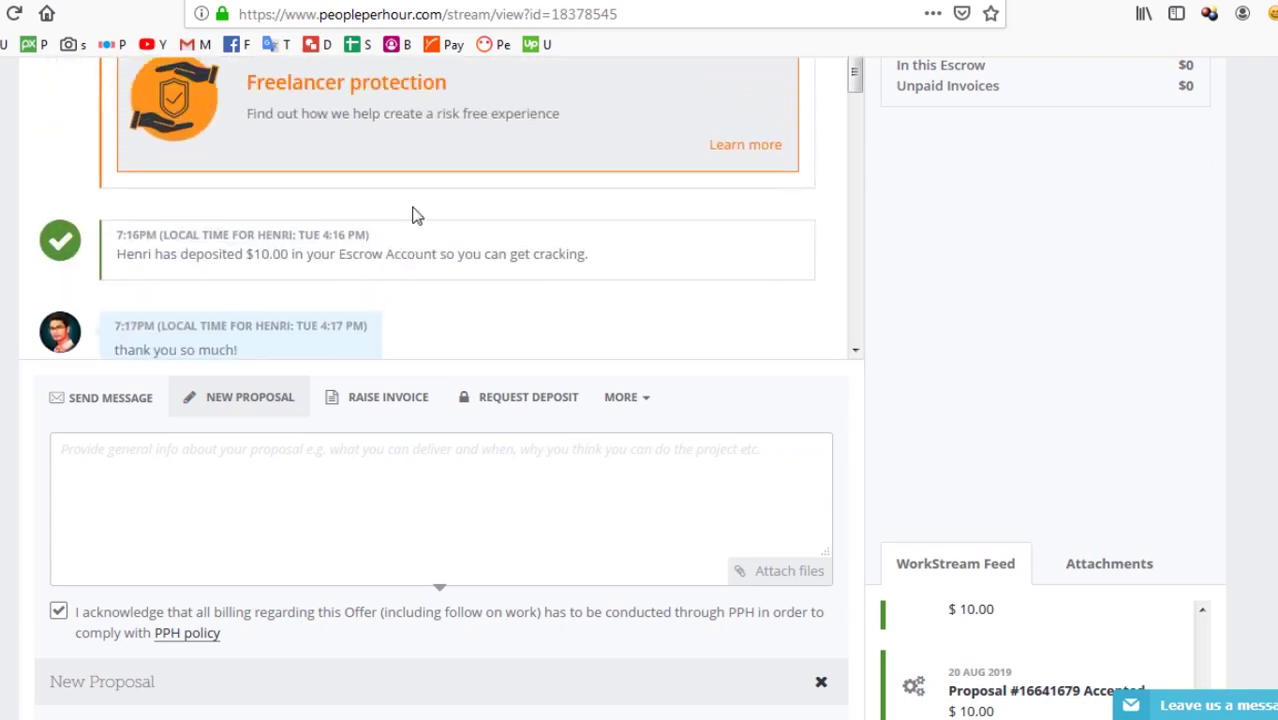
pyautogui.scroll(-3, 433, 222)
pyautogui.scroll(5, 436, 231)
pyautogui.scroll(5, 435, 231)
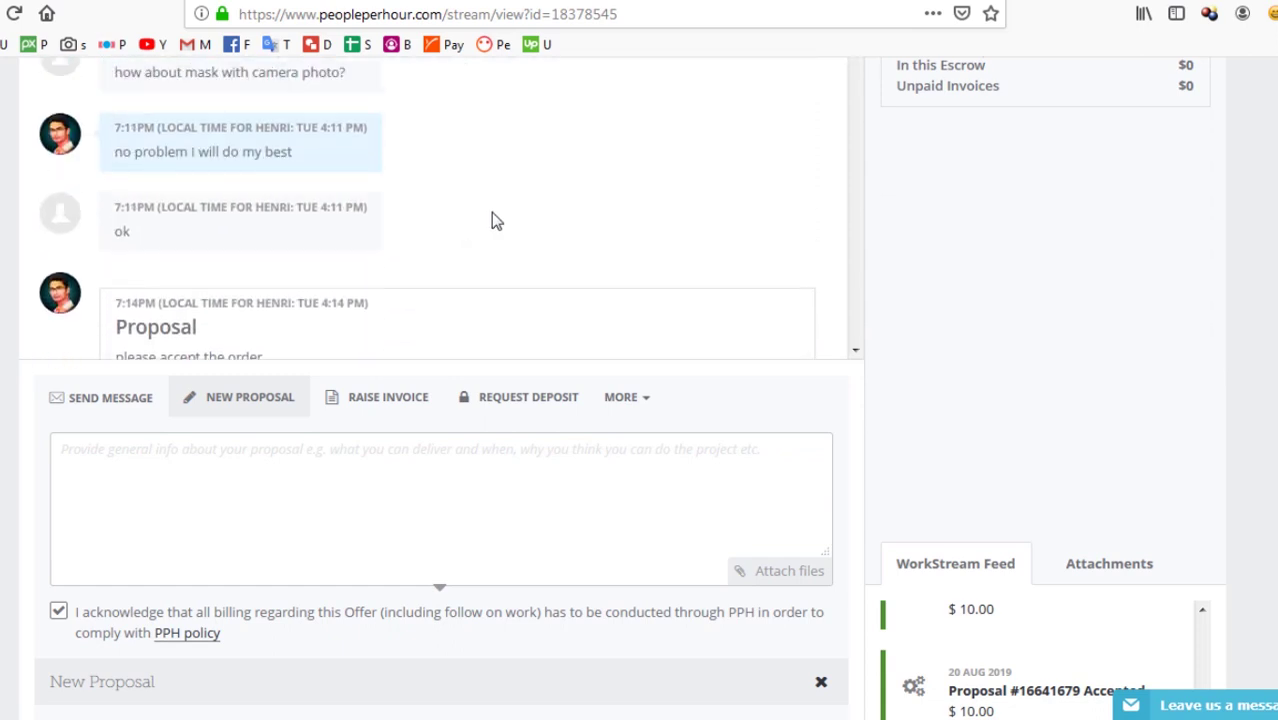
pyautogui.scroll(-5, 493, 212)
pyautogui.scroll(-1, 530, 219)
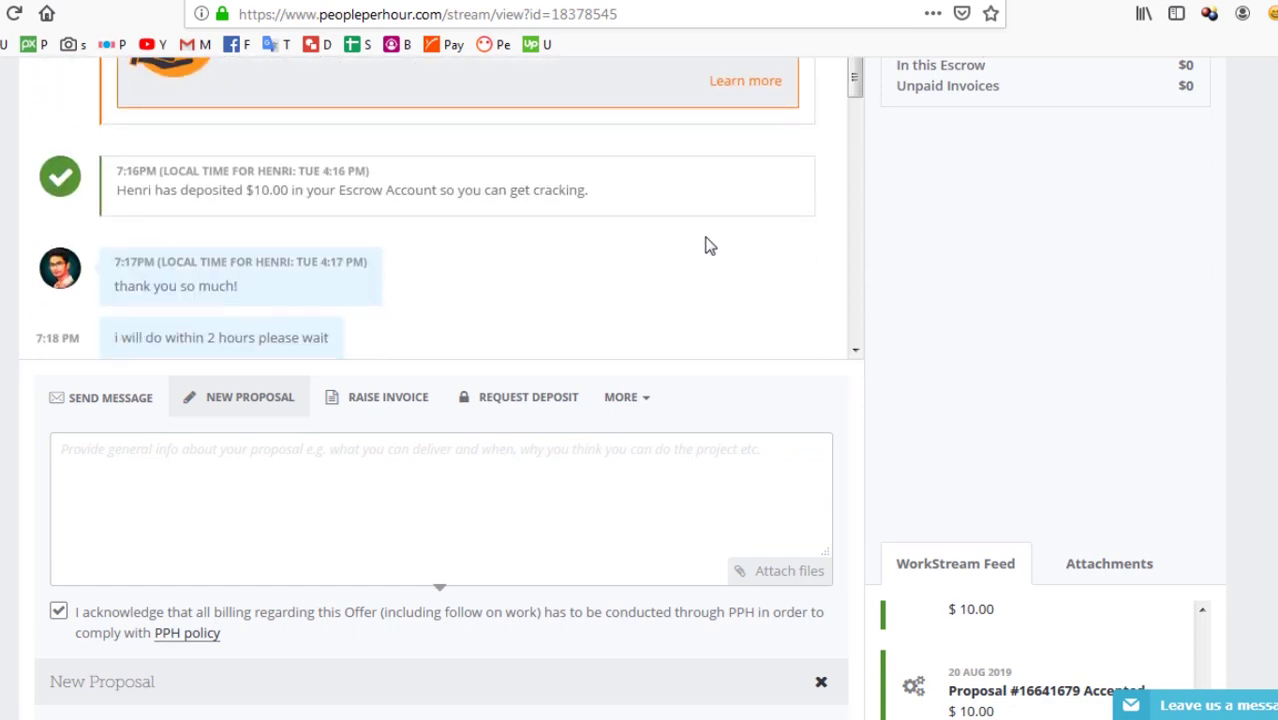
# Step: Look back over the accepted proposal and the earlier client comments on the draft mask images
pyautogui.scroll(4, 579, 277)
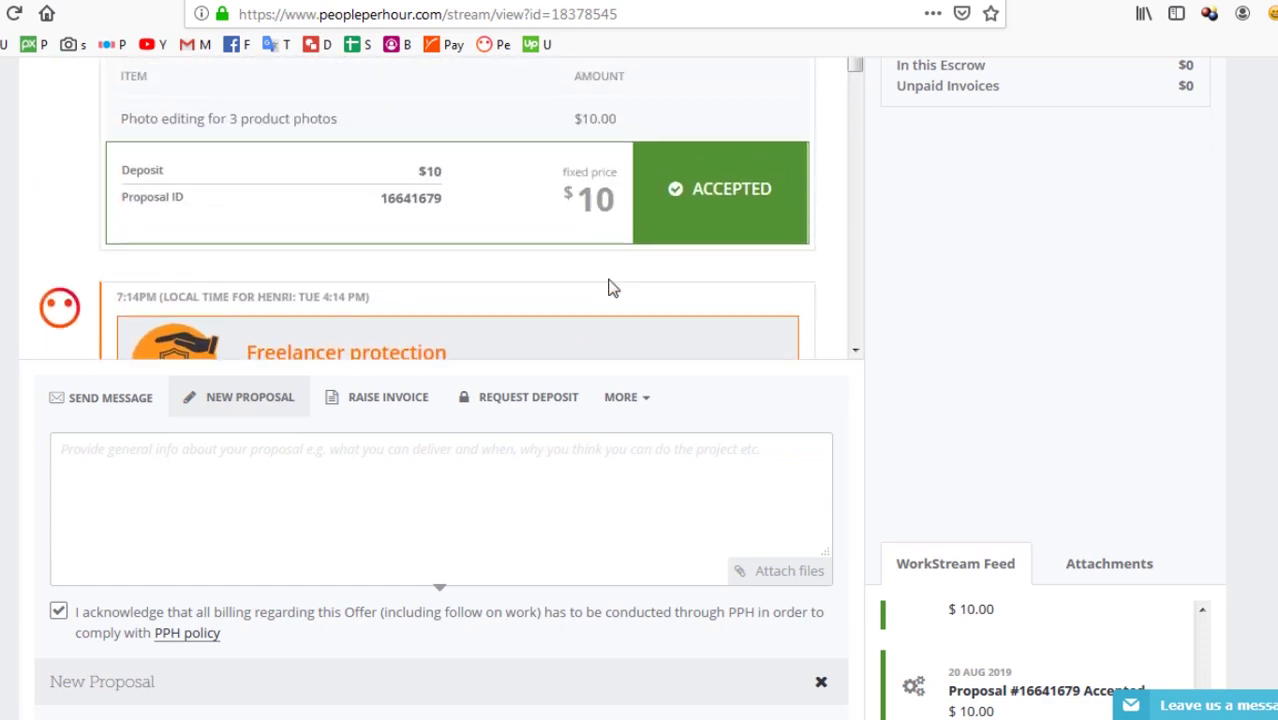
pyautogui.scroll(2, 600, 190)
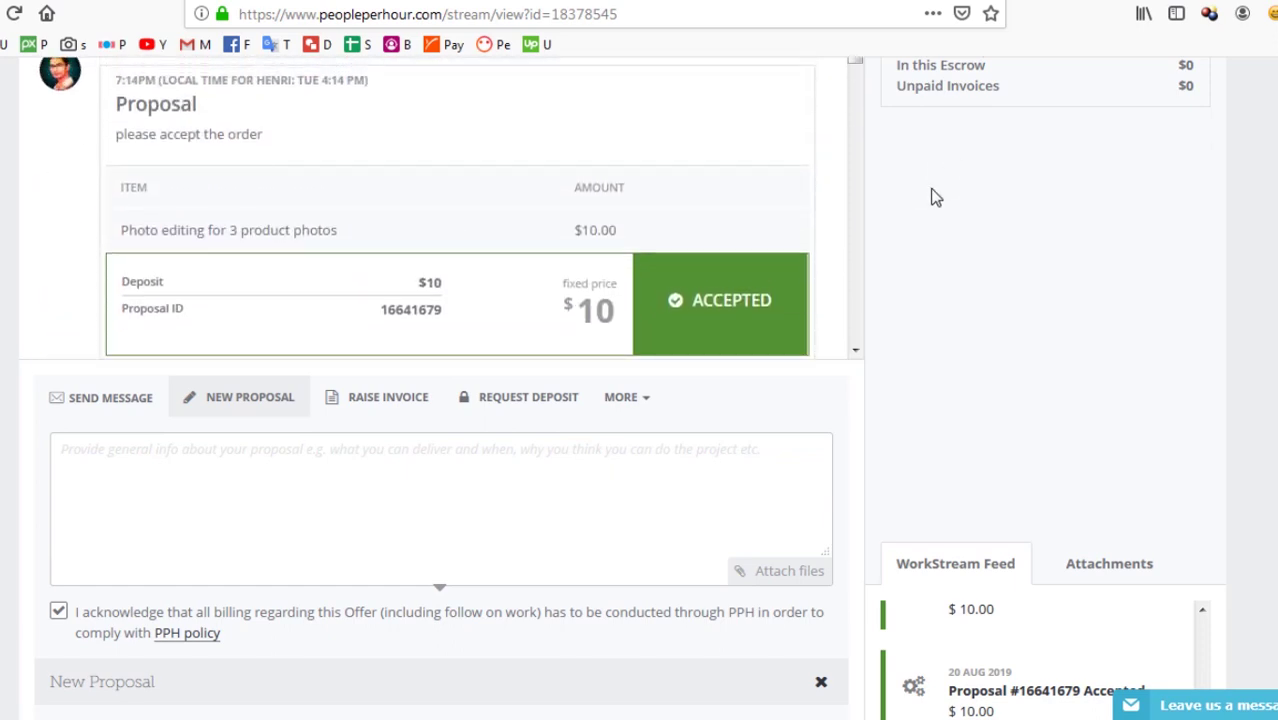
pyautogui.scroll(1, 930, 194)
pyautogui.scroll(4, 921, 226)
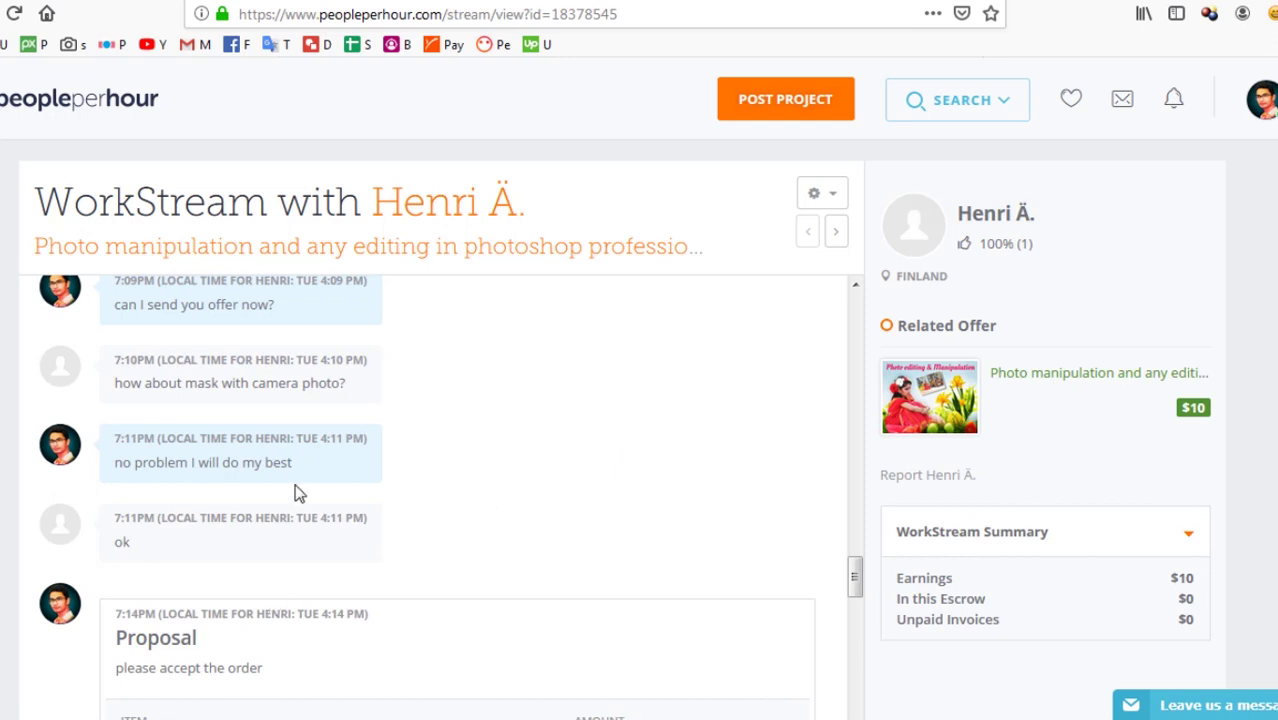
pyautogui.scroll(5, 262, 416)
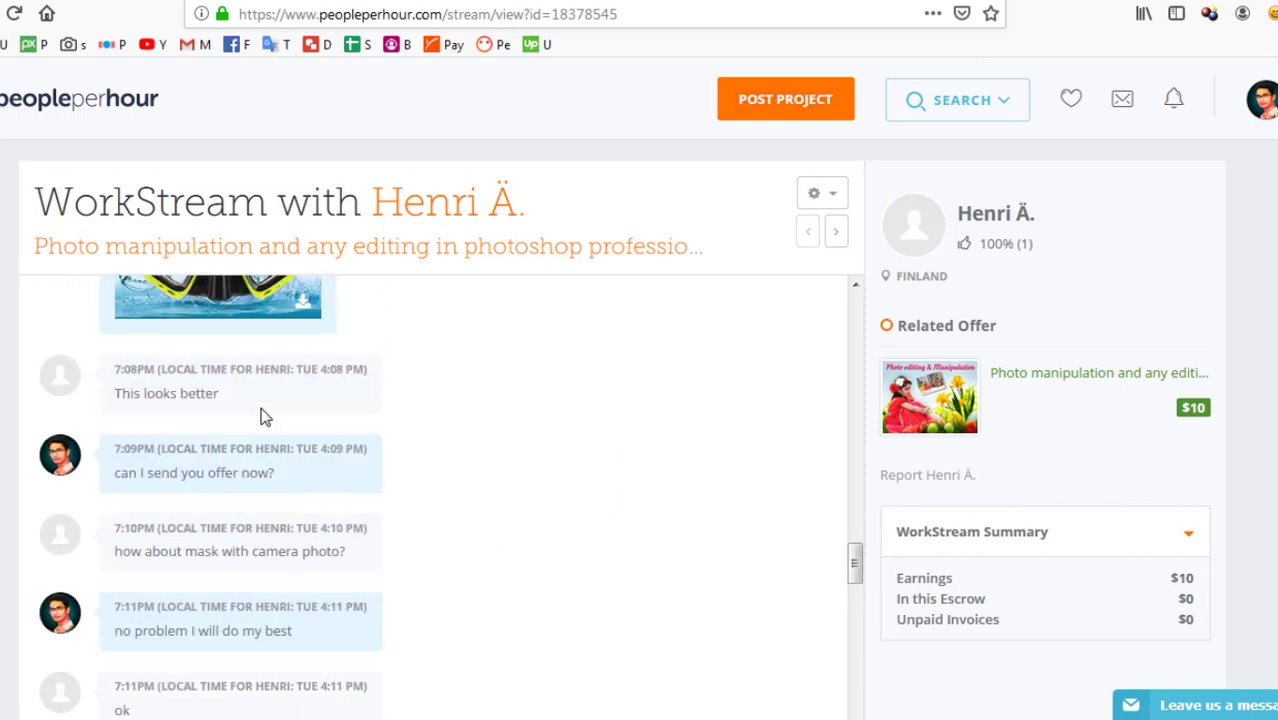
pyautogui.scroll(3, 255, 455)
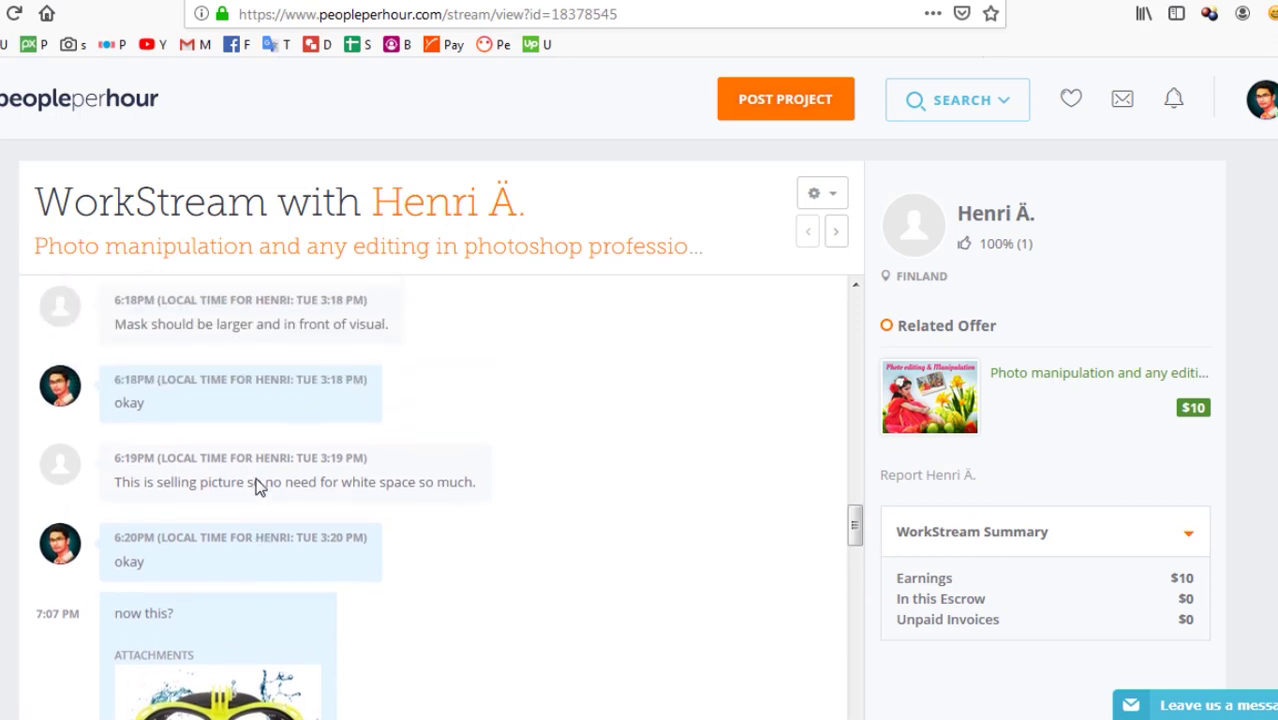
pyautogui.scroll(2, 257, 485)
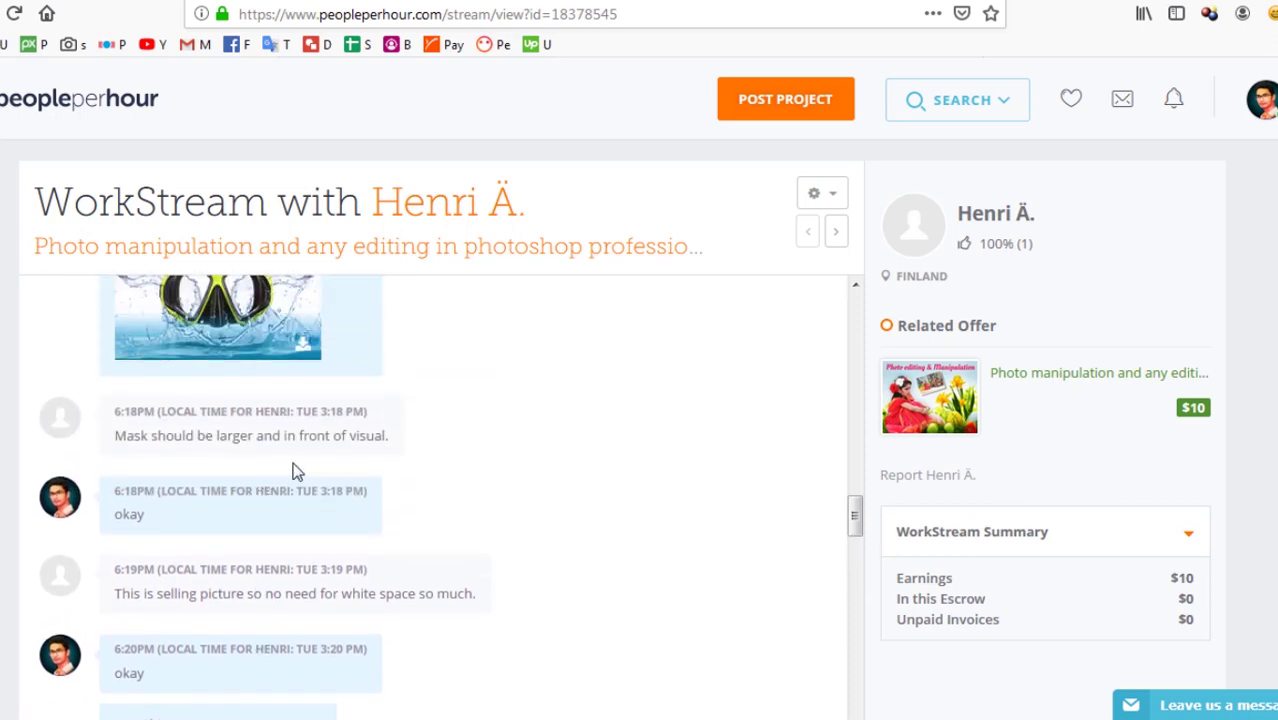
# Step: Look back through the client conversation to the opening diving mask request and the reference images attached for the splashing effect
pyautogui.scroll(7, 339, 470)
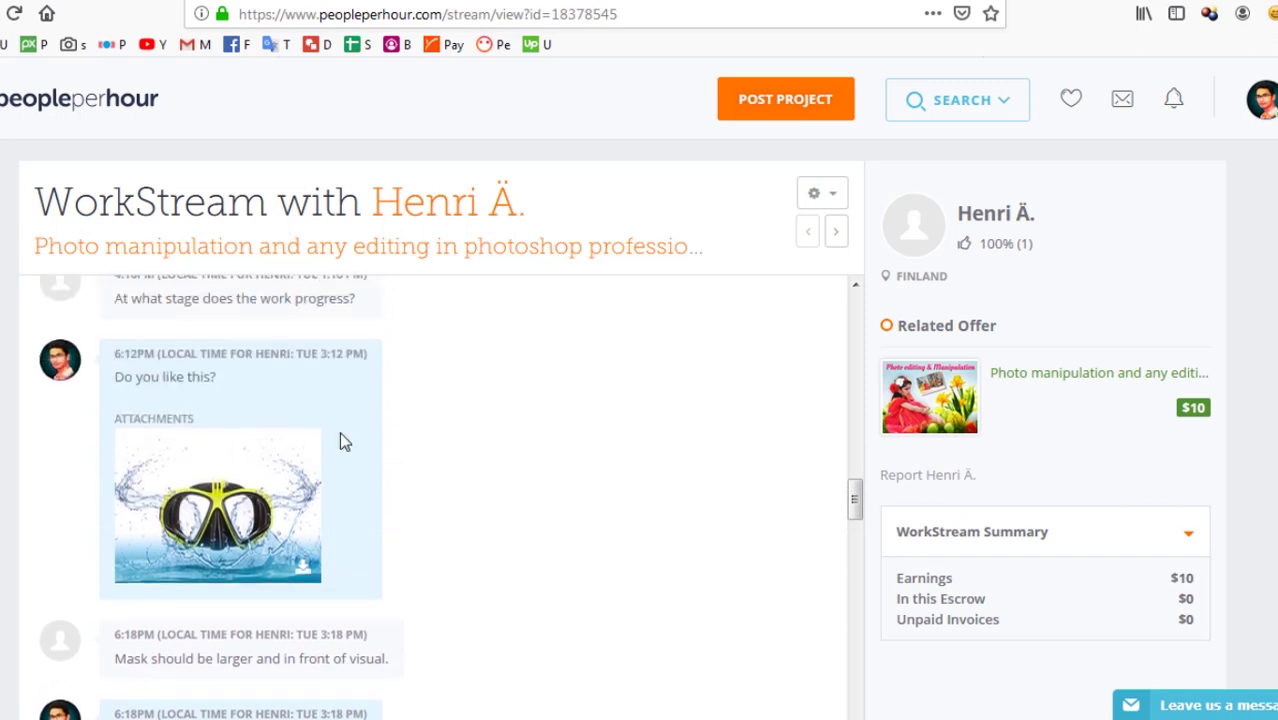
pyautogui.scroll(10, 340, 440)
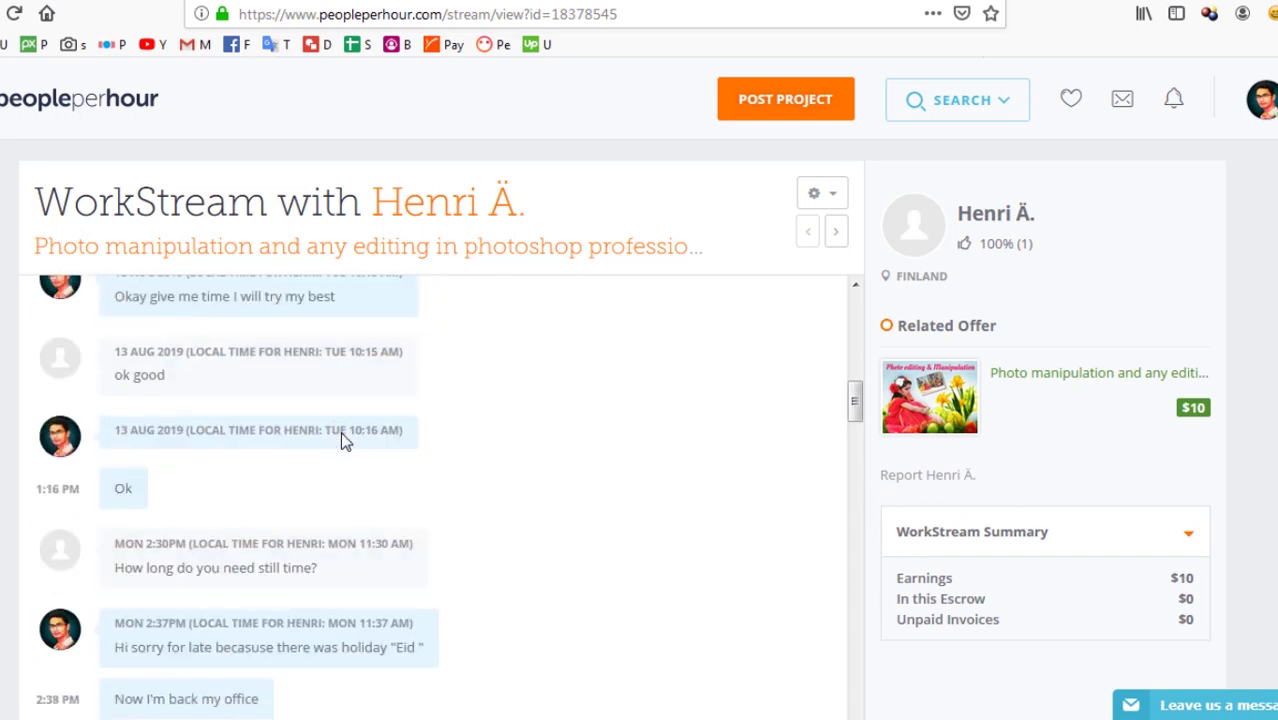
pyautogui.scroll(5, 345, 443)
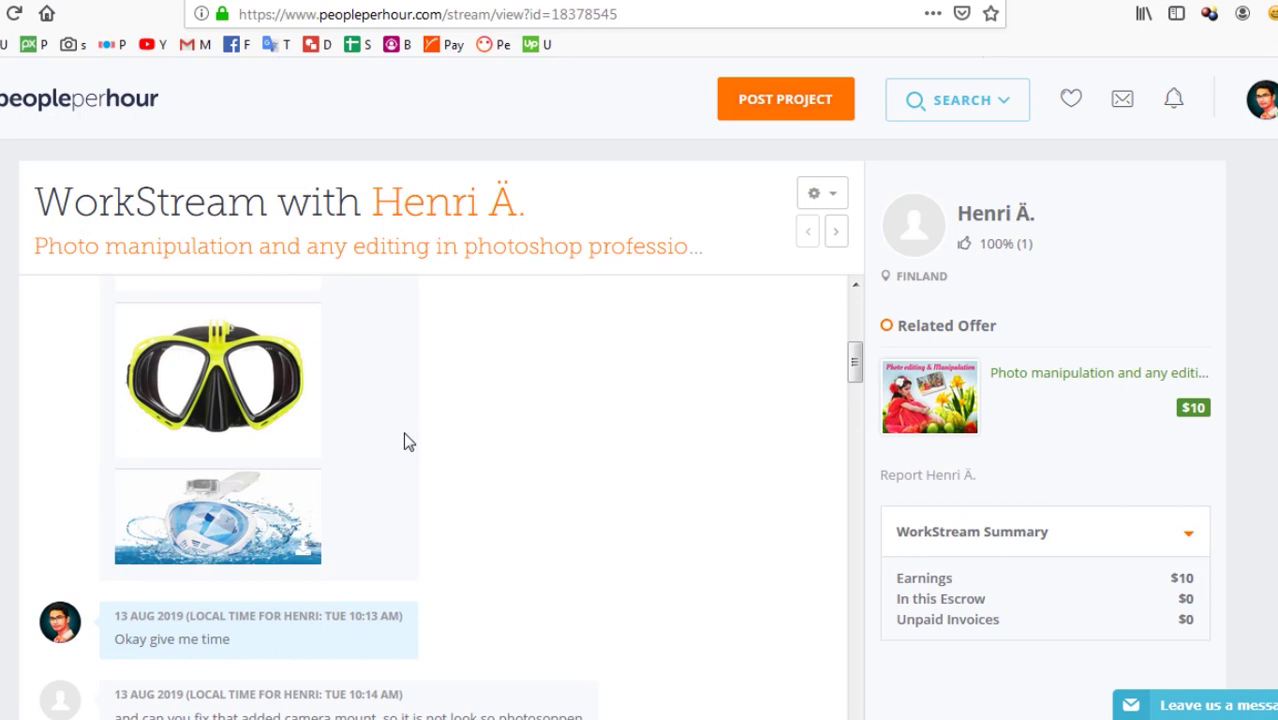
pyautogui.scroll(3, 395, 432)
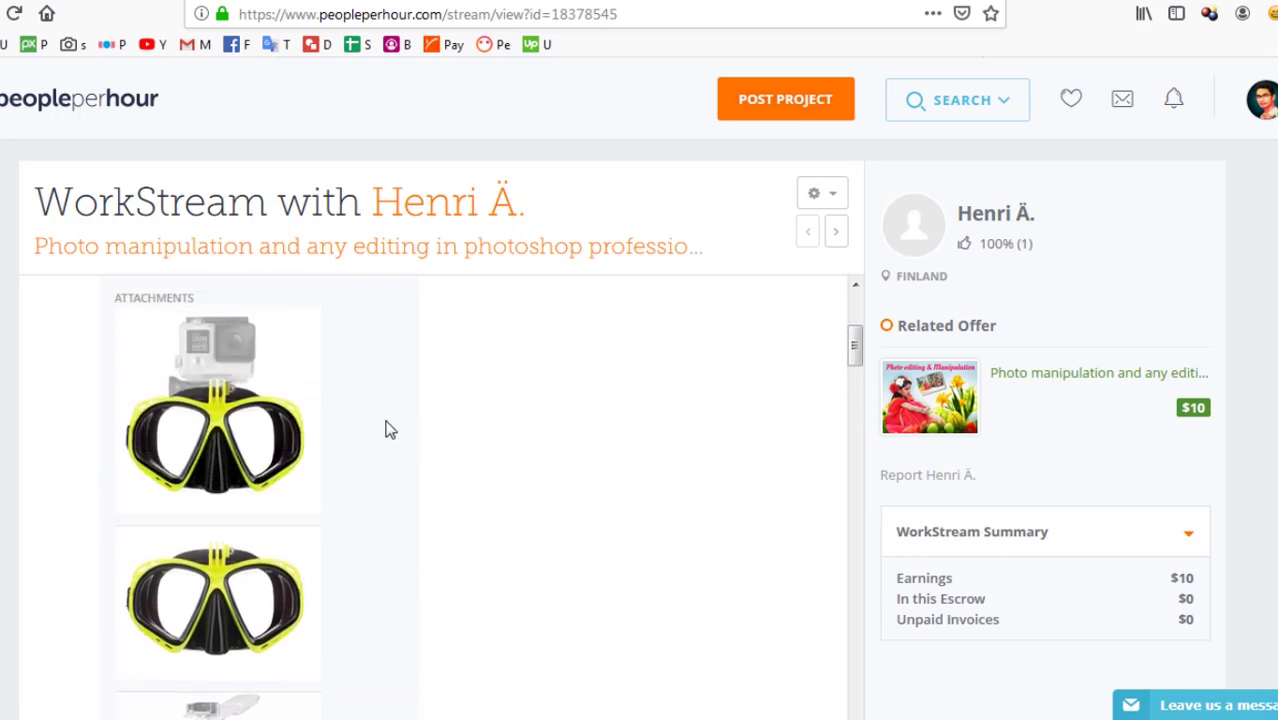
pyautogui.scroll(3, 388, 429)
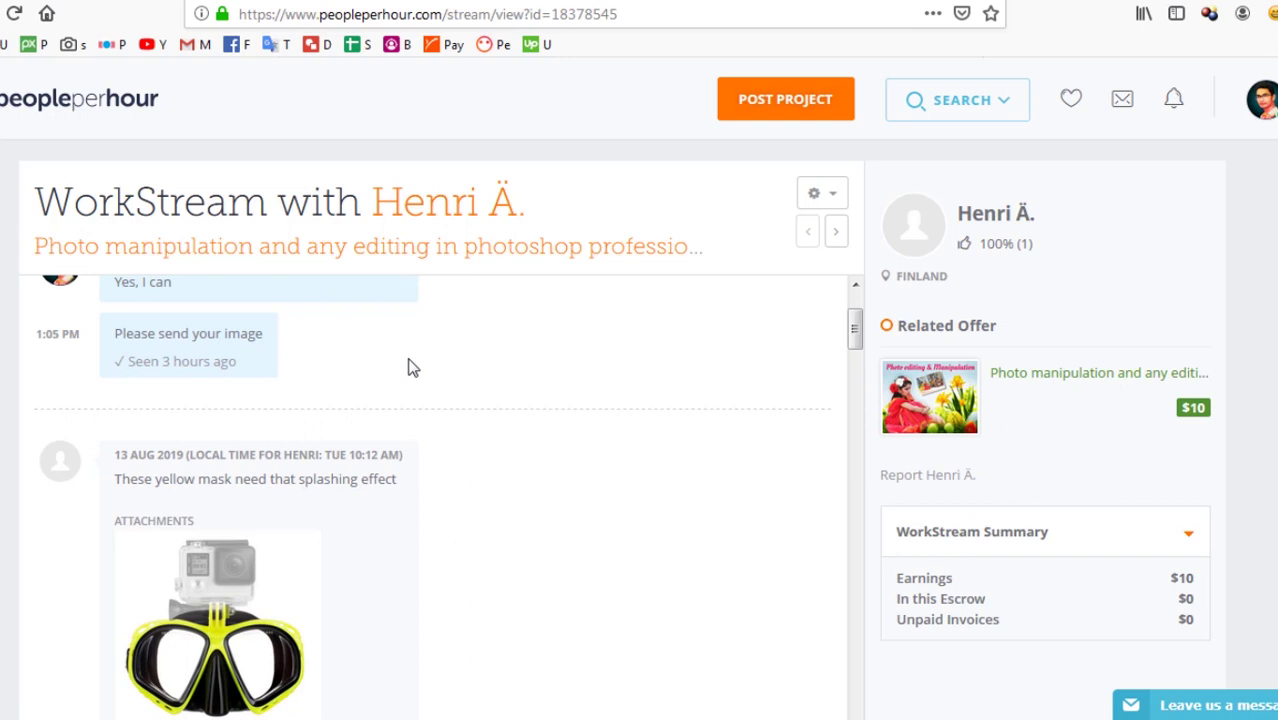
pyautogui.scroll(2, 408, 367)
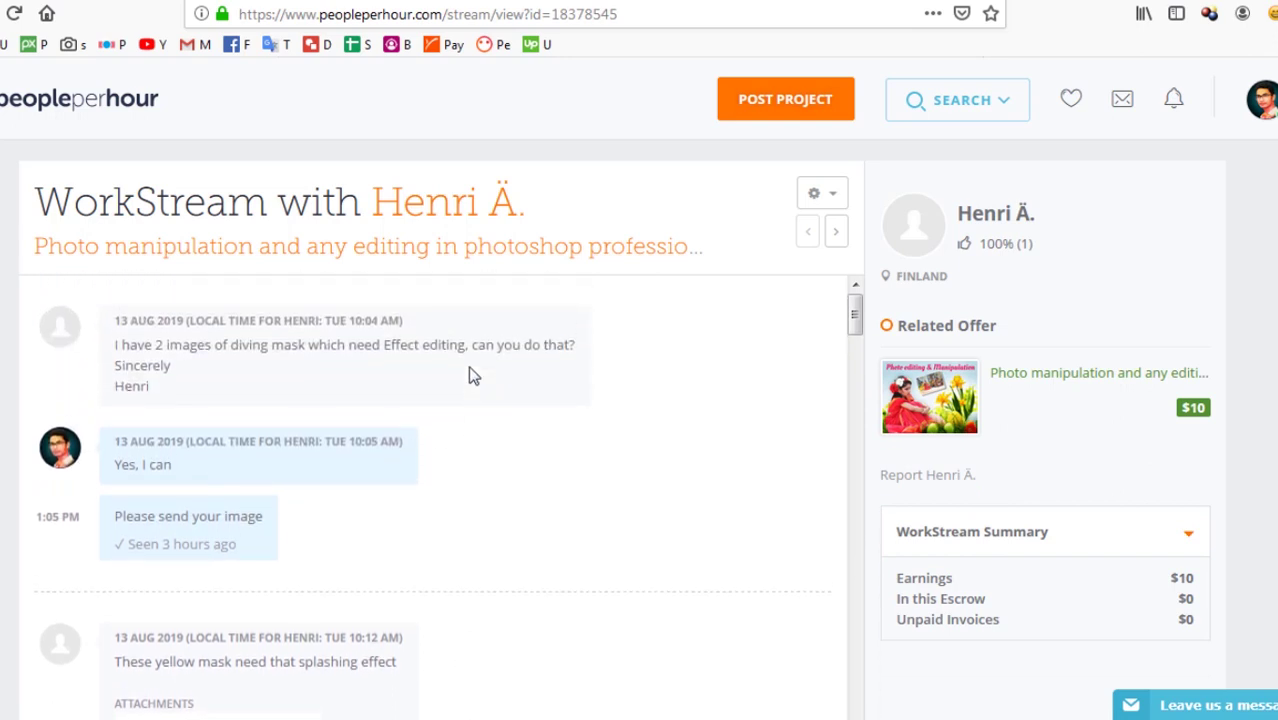
pyautogui.scroll(-3, 508, 392)
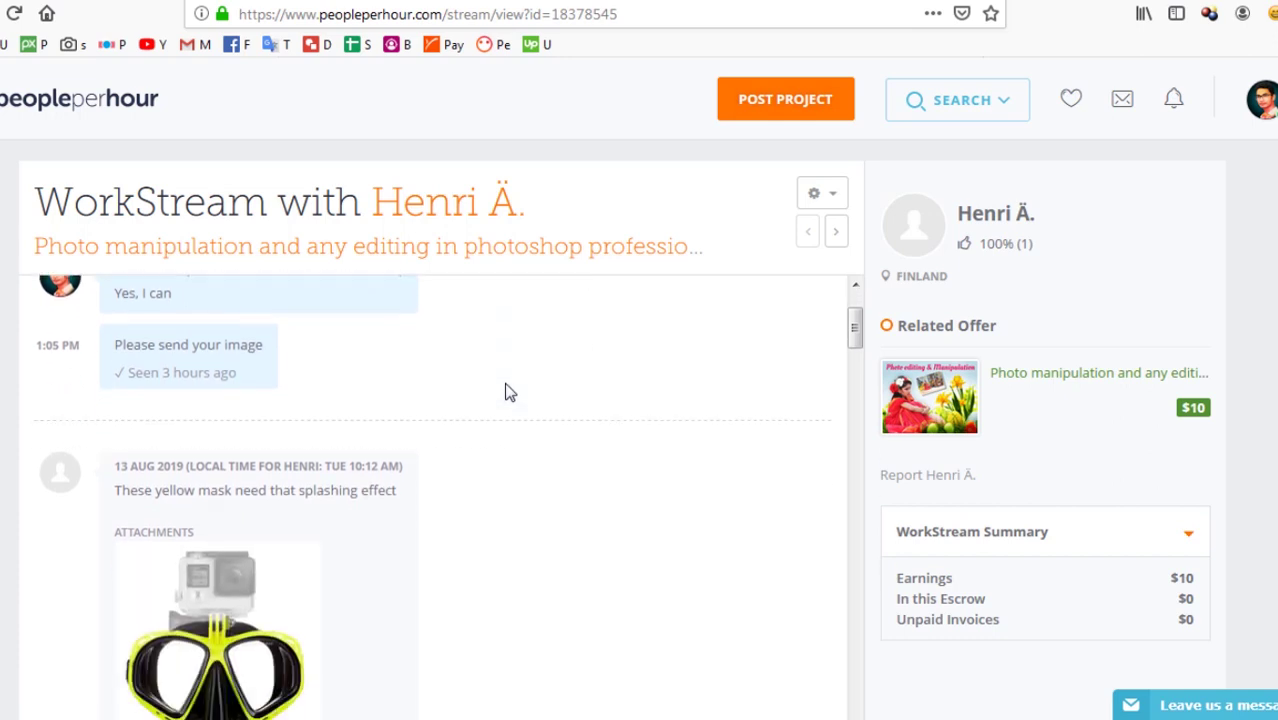
pyautogui.scroll(-5, 508, 392)
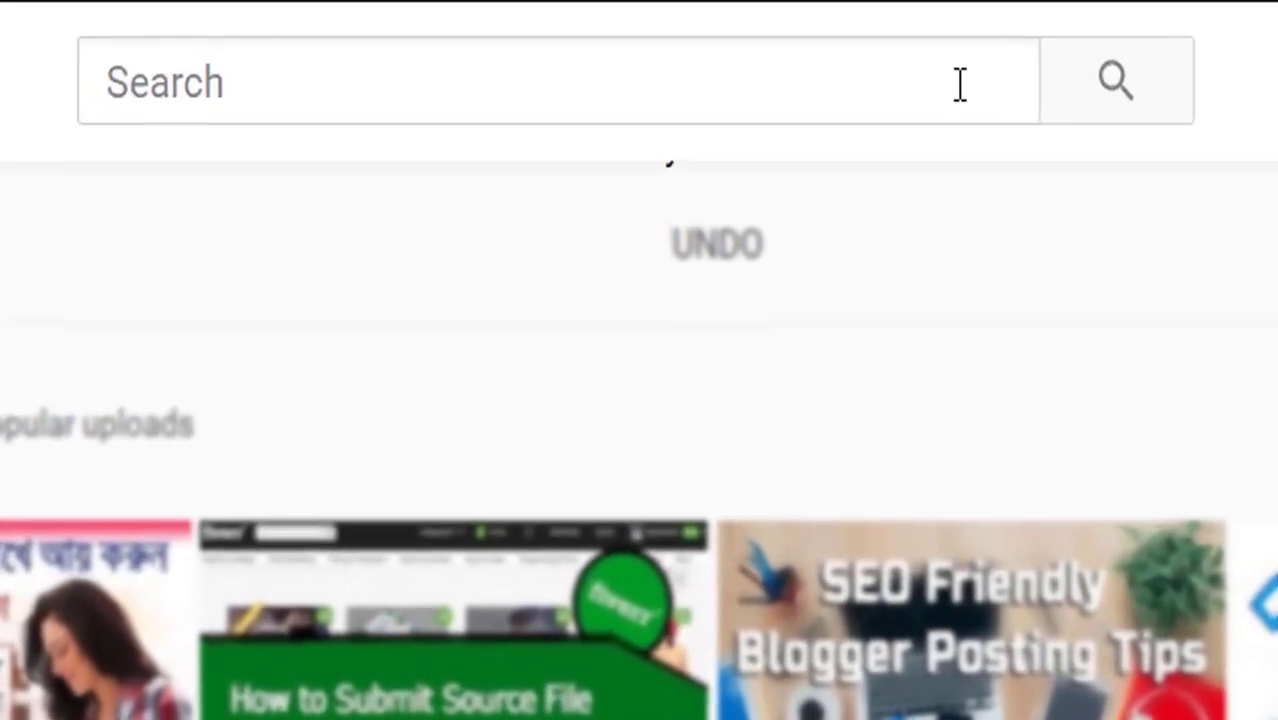
# Step: Switch to YouTube, find the tutorial creator's channel by name, and subscribe to it with all notifications enabled
pyautogui.click(960, 84)
pyautogui.write('KANAY L')
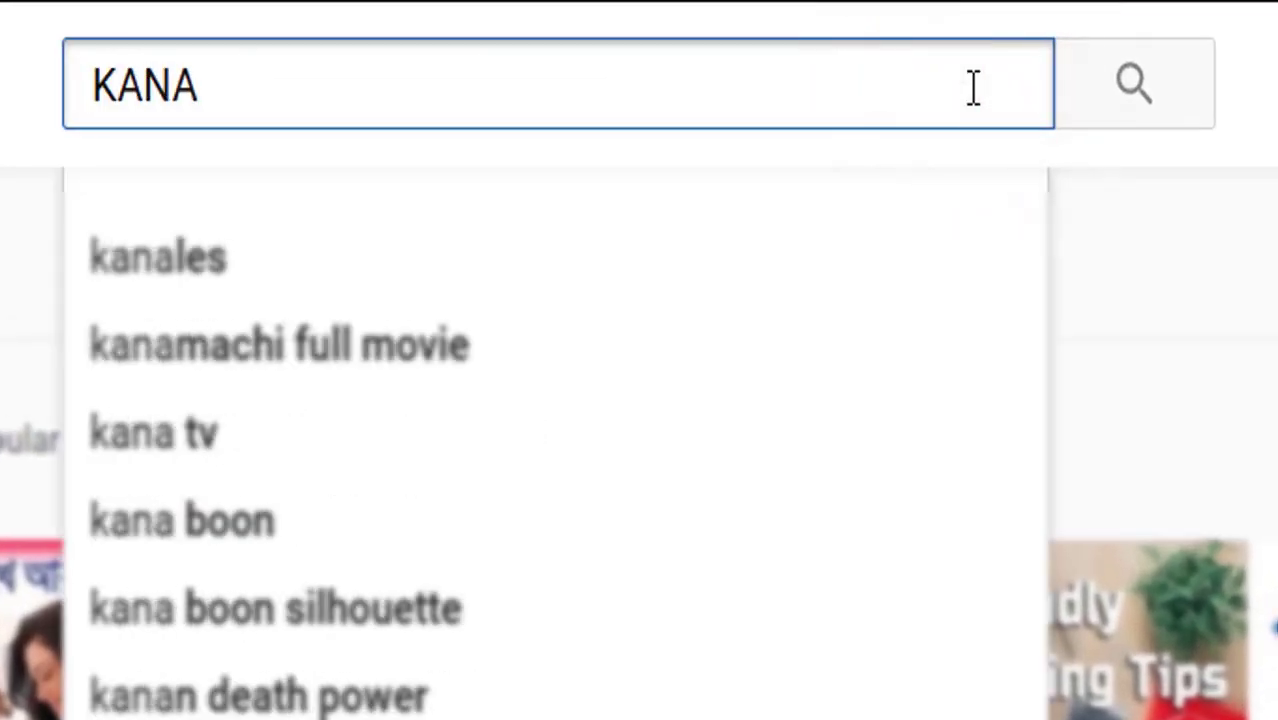
pyautogui.write('AL')
pyautogui.click(1129, 90)
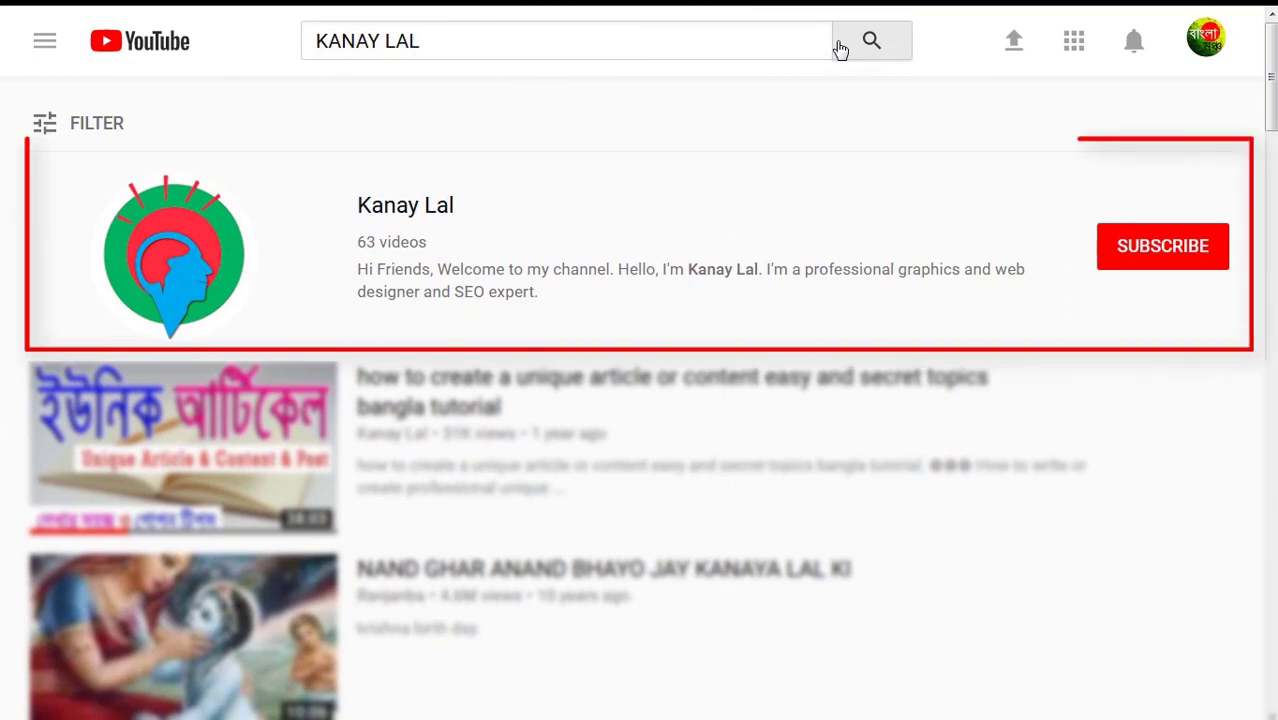
pyautogui.click(435, 218)
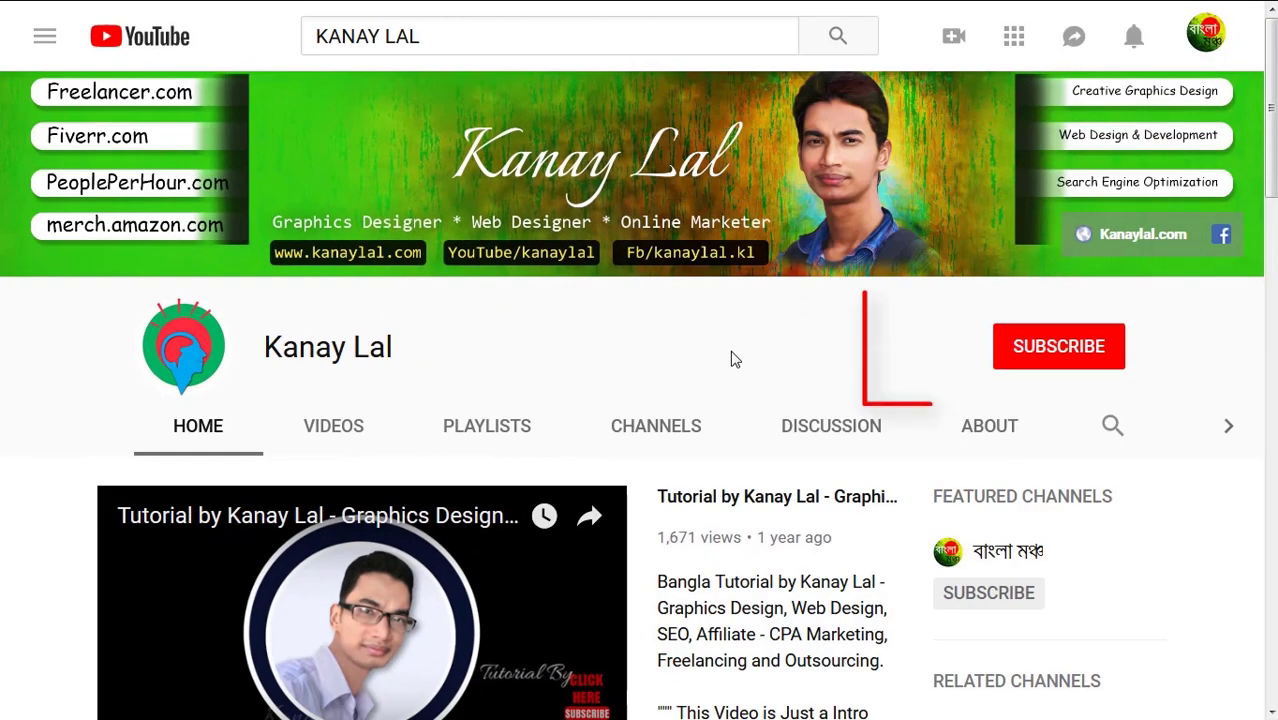
pyautogui.click(1064, 348)
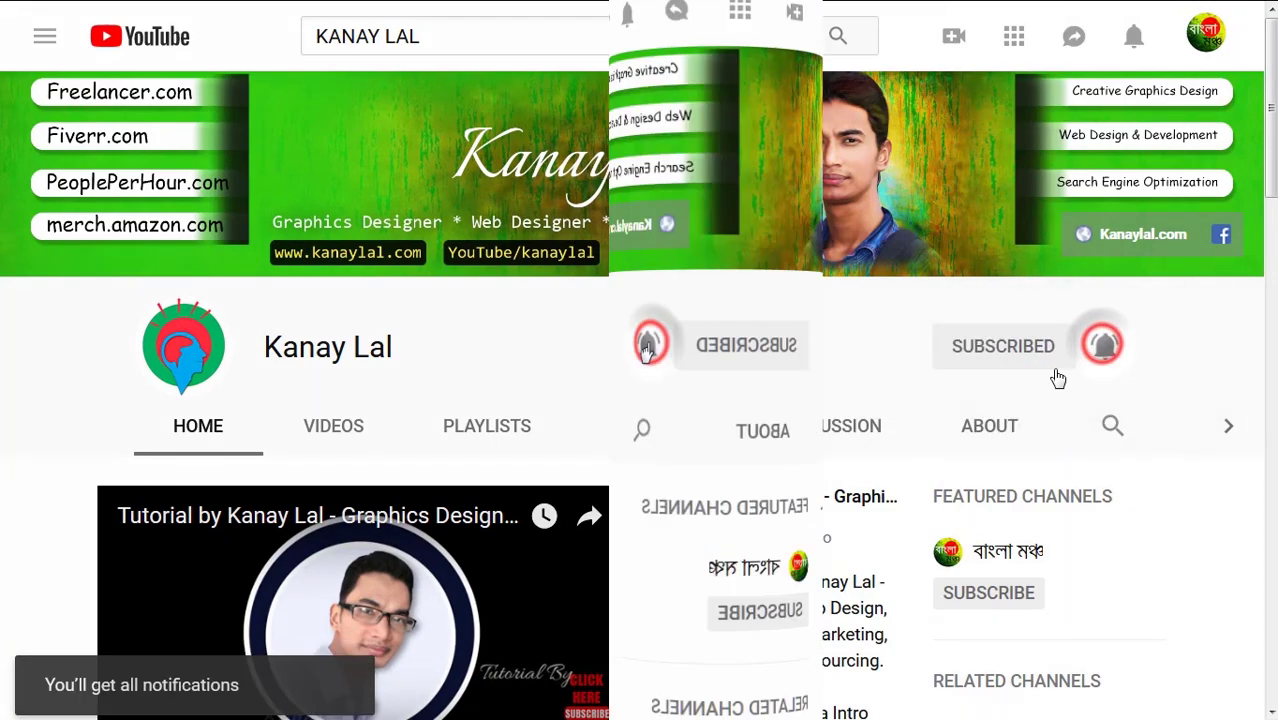
# Step: Open "How to earn money from online by Article Writing - Online Earning Bangla Tutorial" from the channel's uploads and like it
pyautogui.click(343, 430)
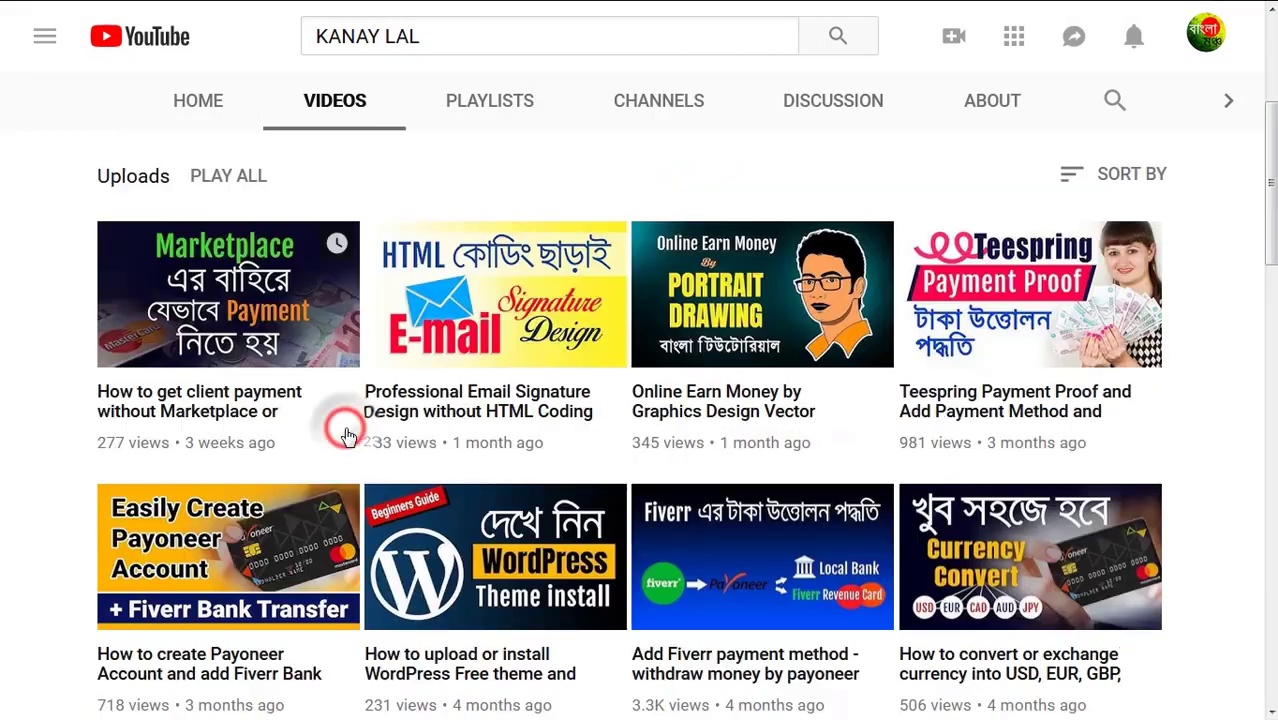
pyautogui.middleClick(1206, 197)
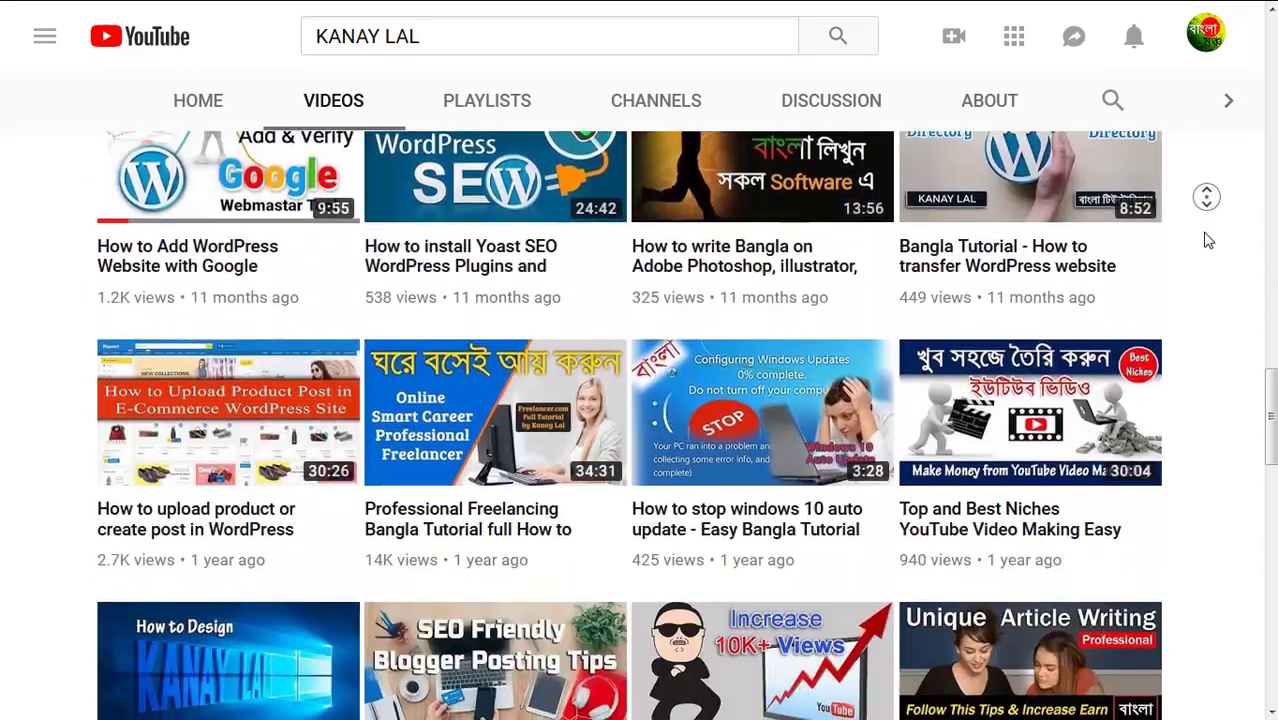
pyautogui.click(477, 336)
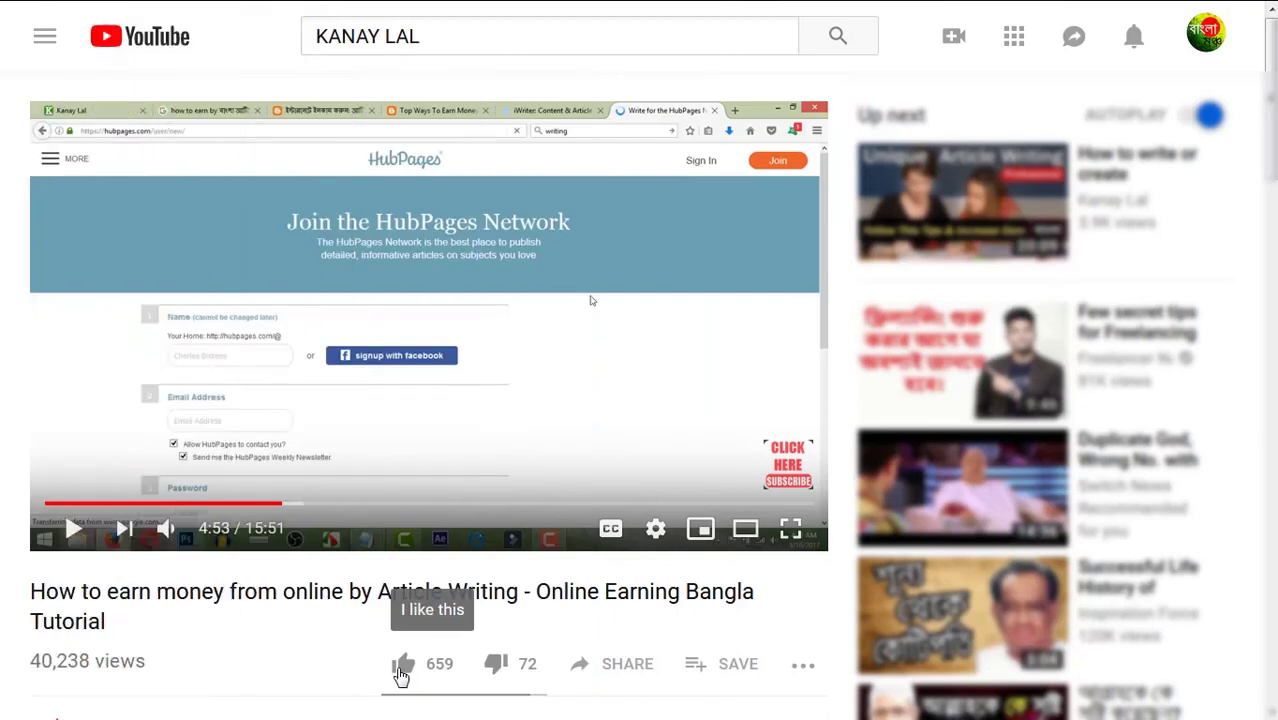
pyautogui.click(400, 668)
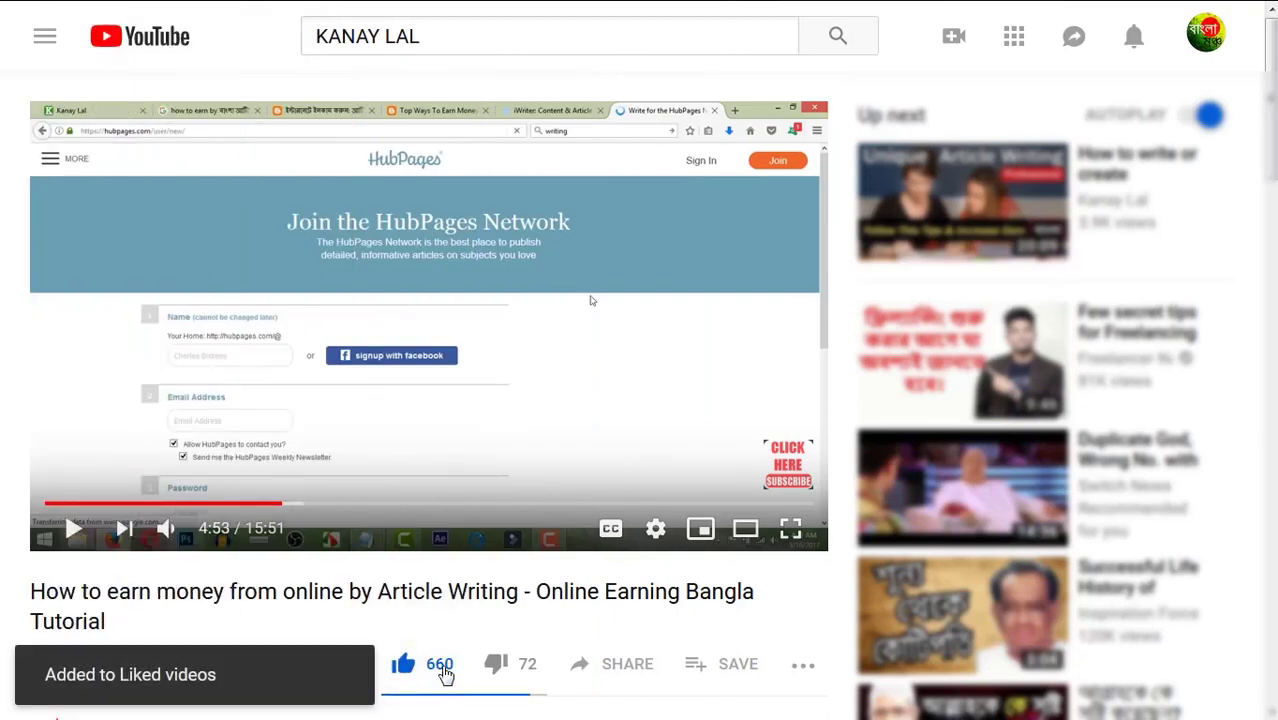
# Step: Share the article writing video on Facebook and close the sharing options
pyautogui.click(632, 665)
pyautogui.click(488, 490)
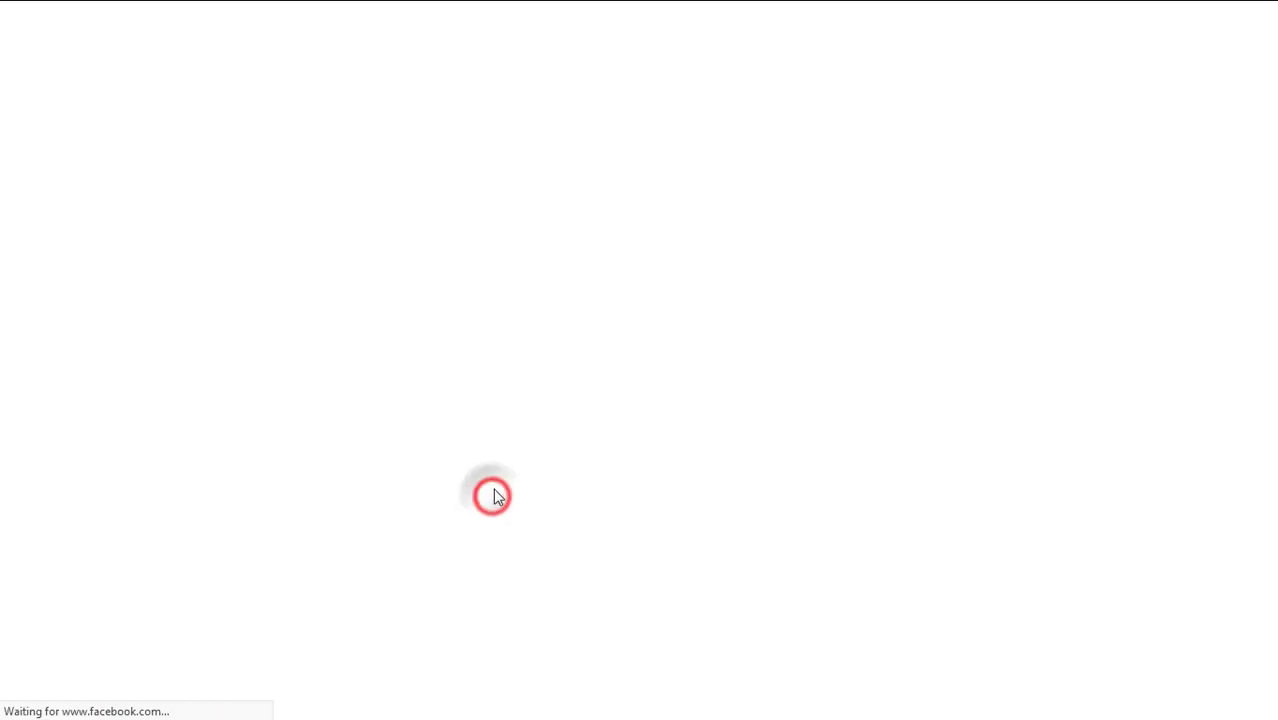
pyautogui.click(1110, 668)
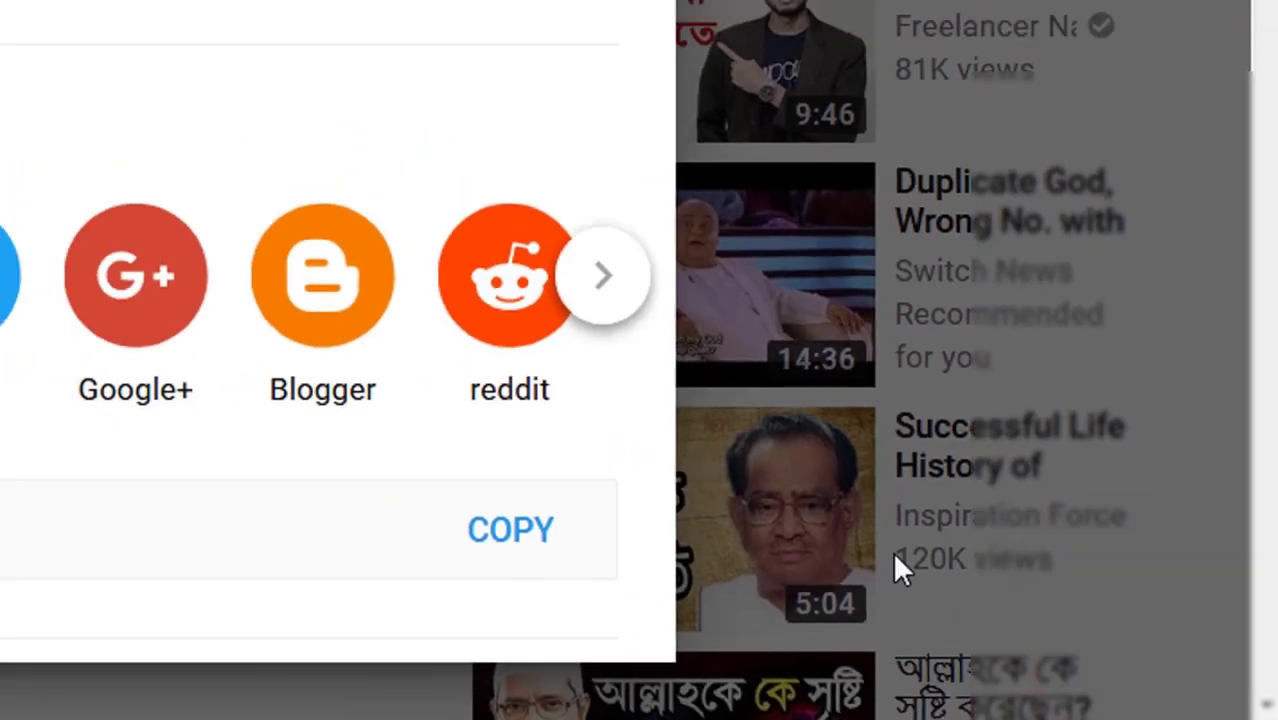
pyautogui.click(926, 72)
# Step: Post the comment "Hi Thanks, I have a question, Please, Can you help me?" under the video
pyautogui.scroll(-5, 842, 600)
pyautogui.click(147, 494)
pyautogui.write('Hi Thank')
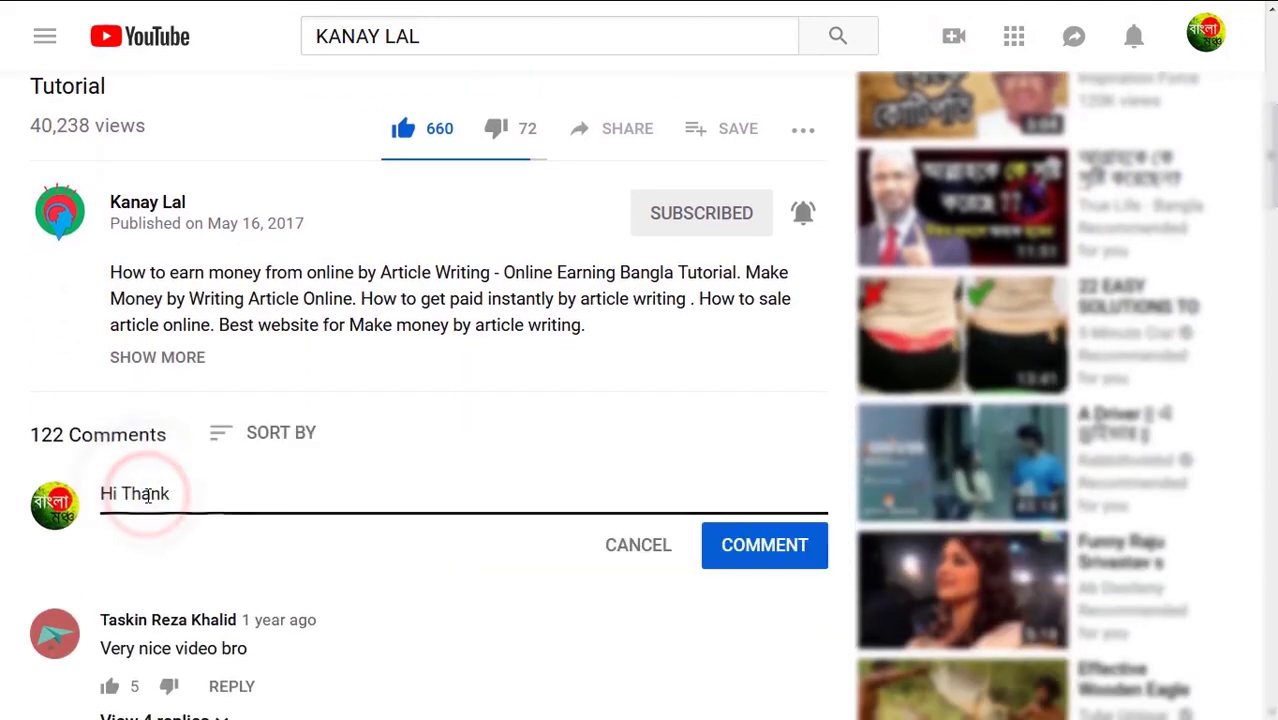
pyautogui.write('s, I have a question')
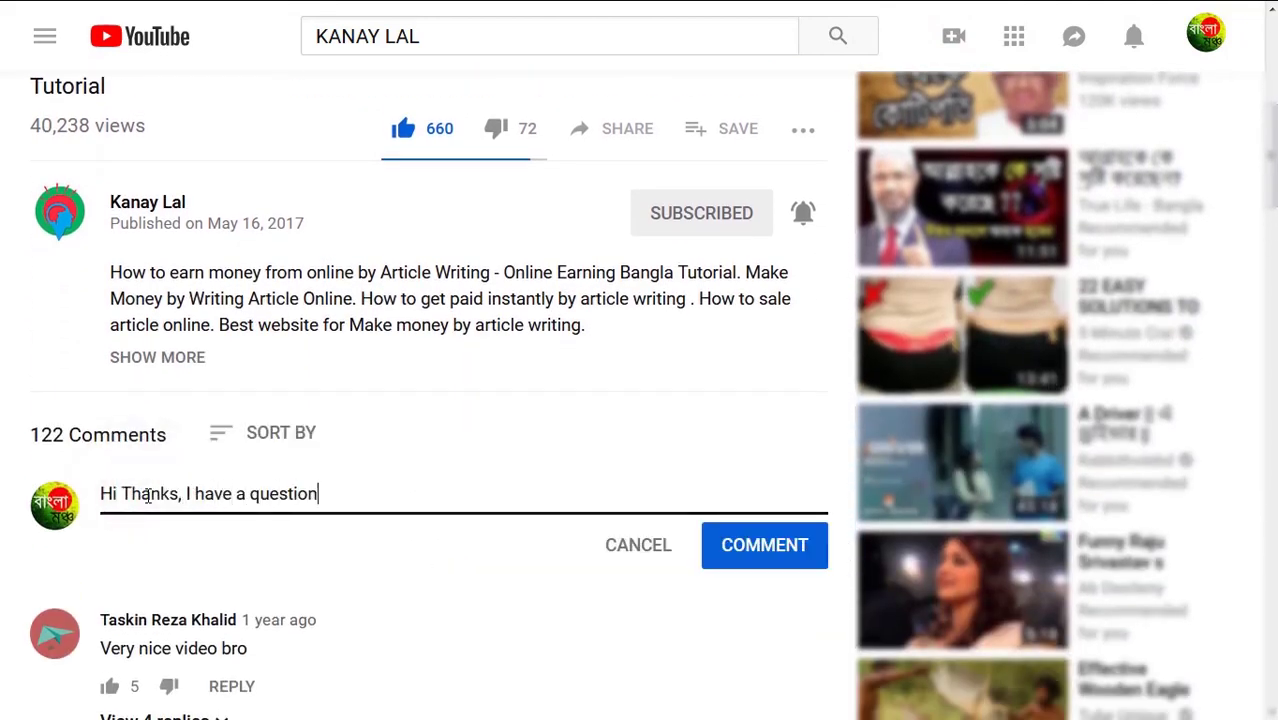
pyautogui.write(', Please, Can you help me?')
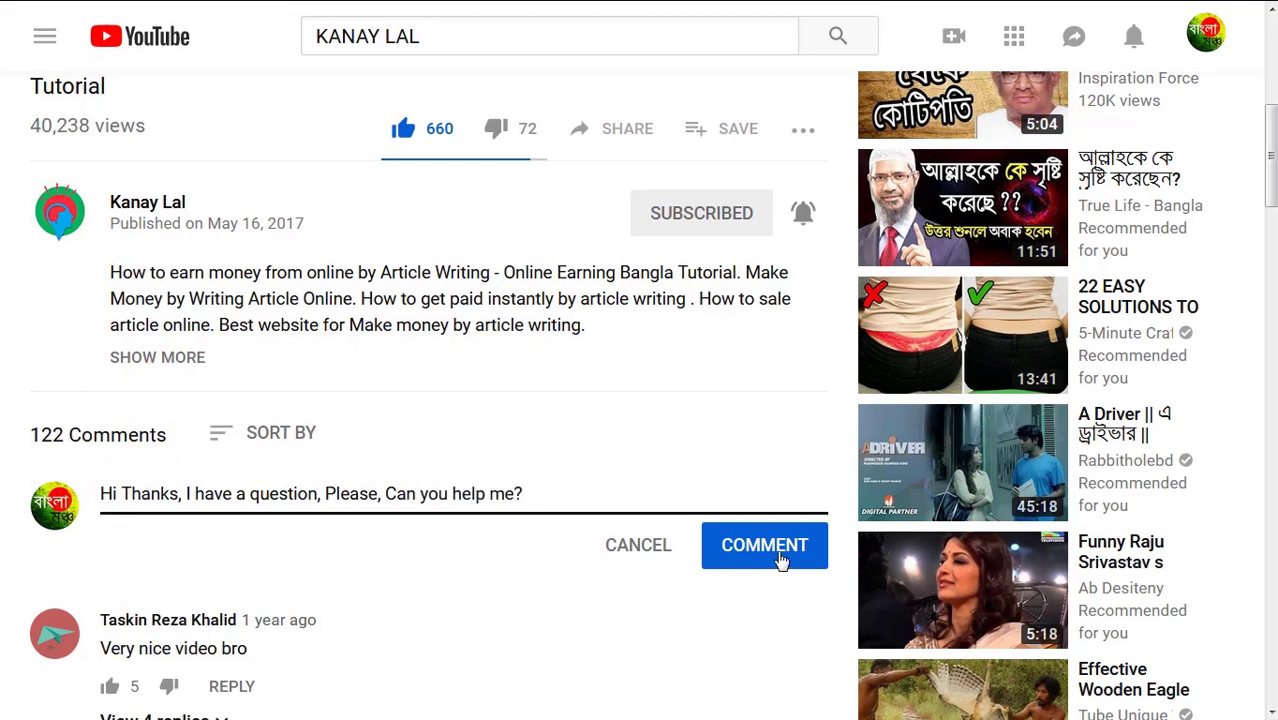
pyautogui.click(778, 556)
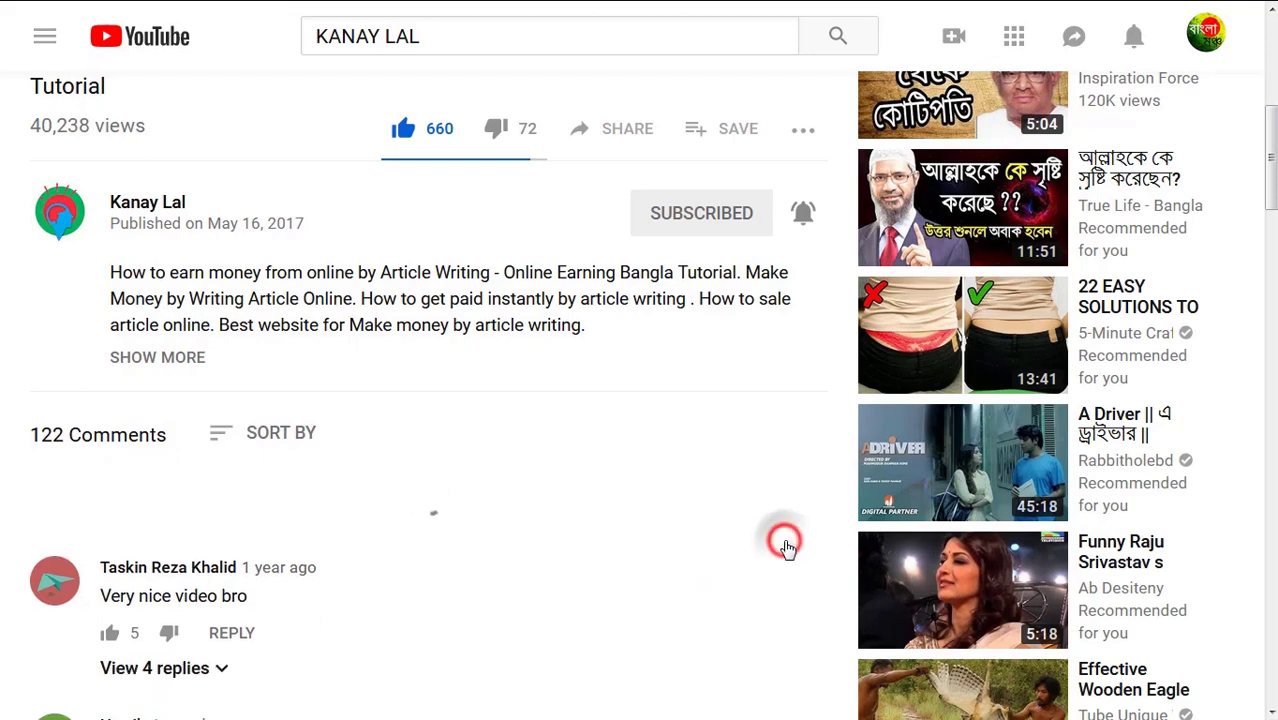